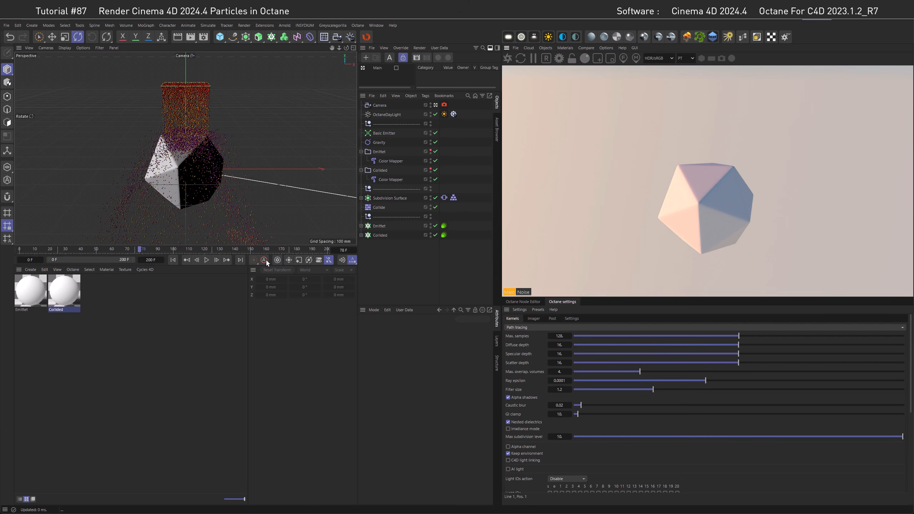
click(216, 260)
click(216, 260)
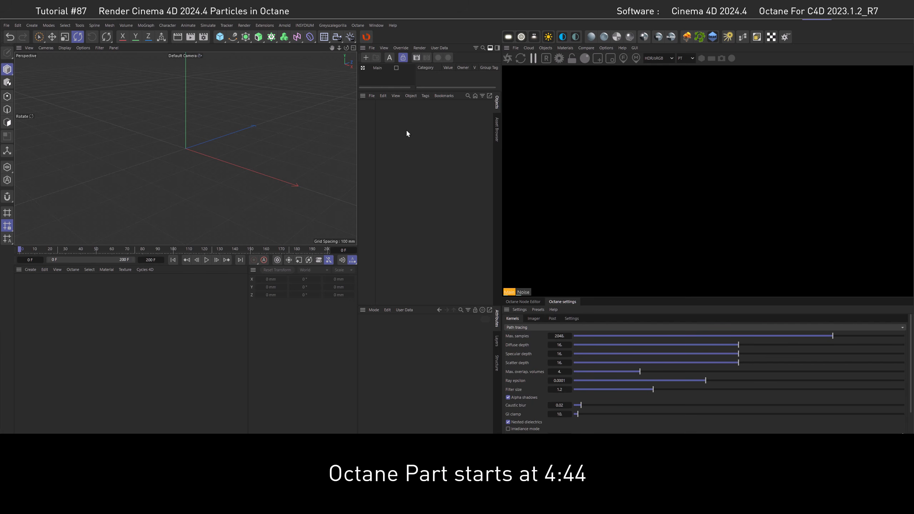
Add a Basic Emitter for particles to the empty scene.
click(209, 25)
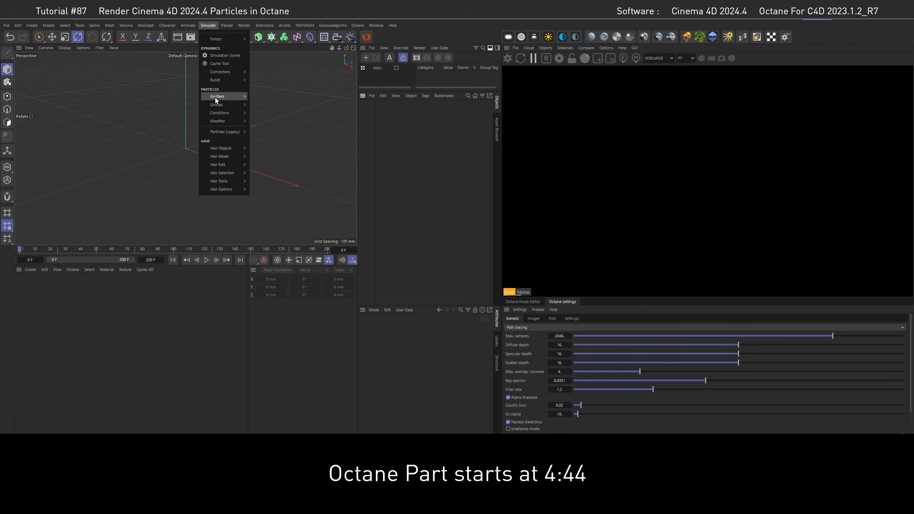
mouse_move(216, 96)
click(268, 101)
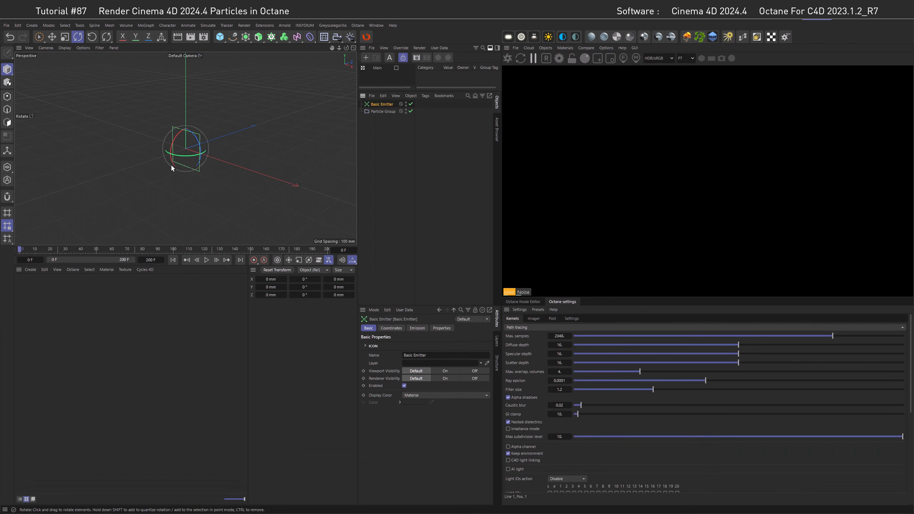
Rotate the emitter to a -90° pitch and set its Y position to 250 mm.
drag(172, 147, 167, 166)
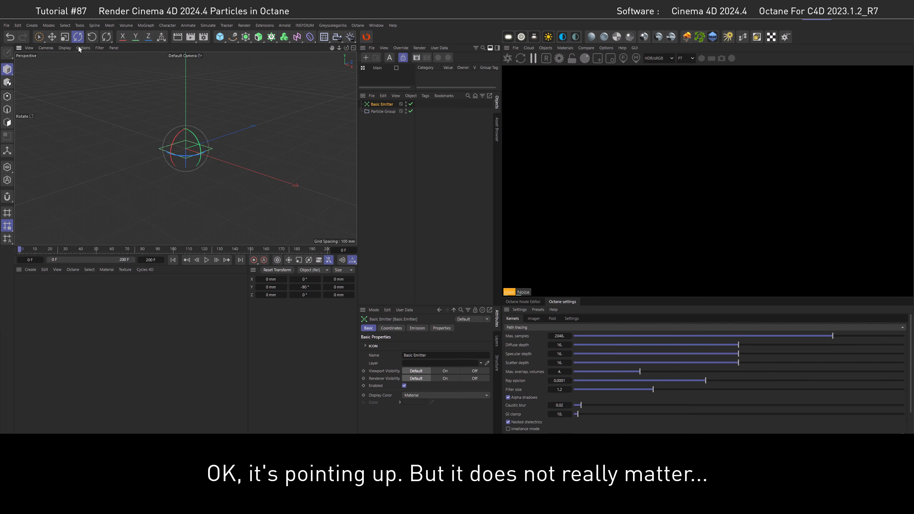
click(270, 287)
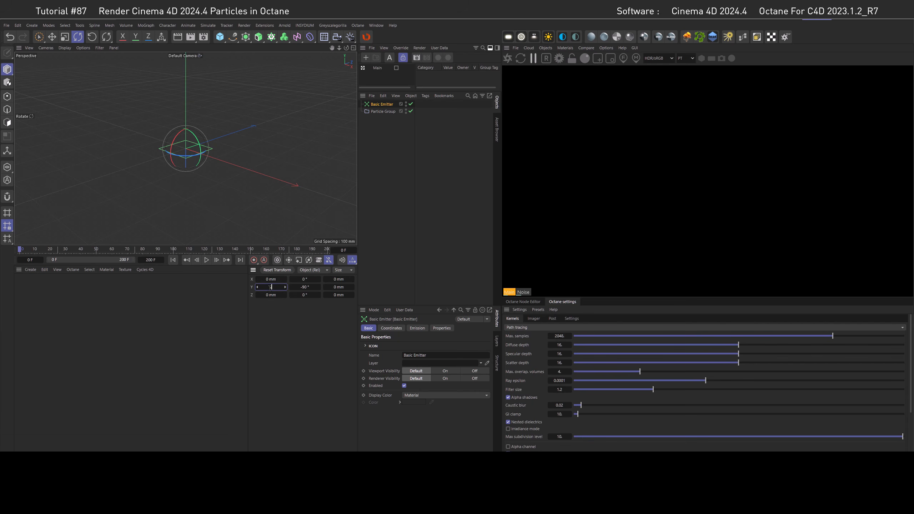
text(250)
key(Return)
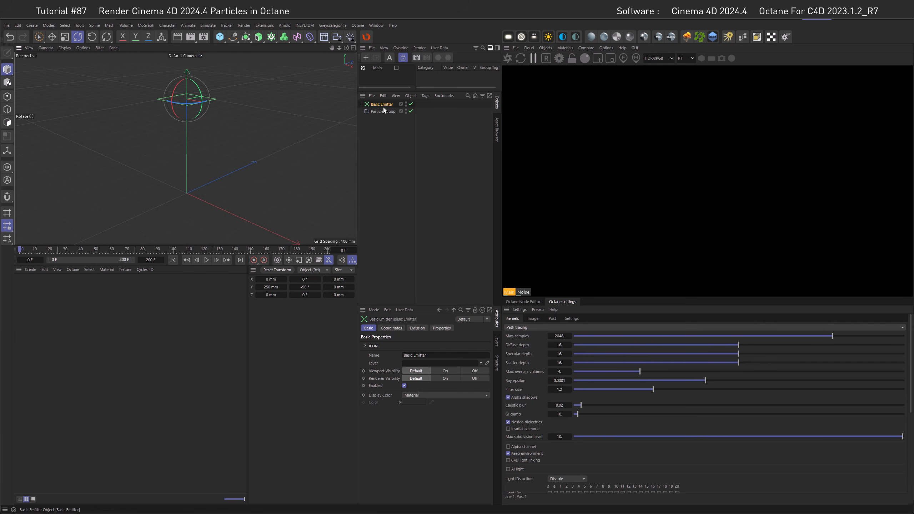
Set the Basic Emitter's constant emission rate to 10000 per second.
click(417, 327)
click(407, 385)
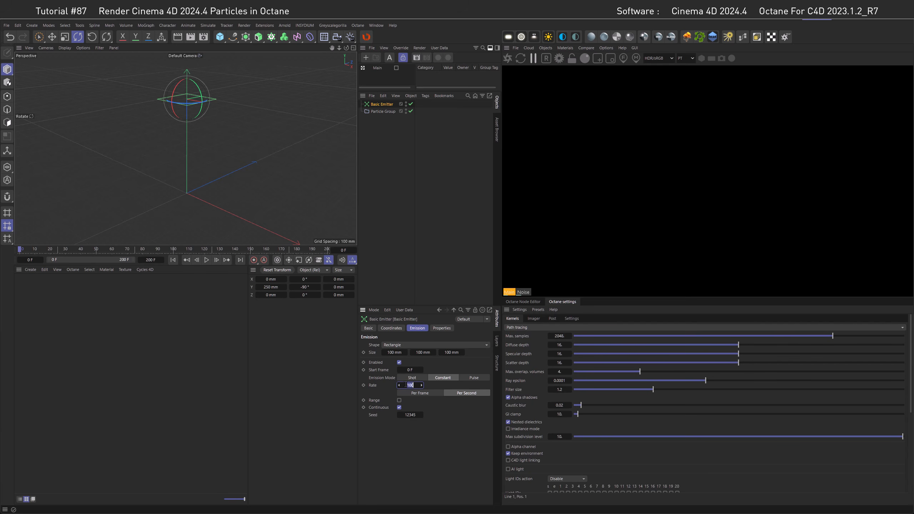
text(10000)
Set the emitted particles' speed to 0 mm and play the simulation briefly, returning to the first frame.
click(437, 328)
click(424, 406)
text(0)
key(Return)
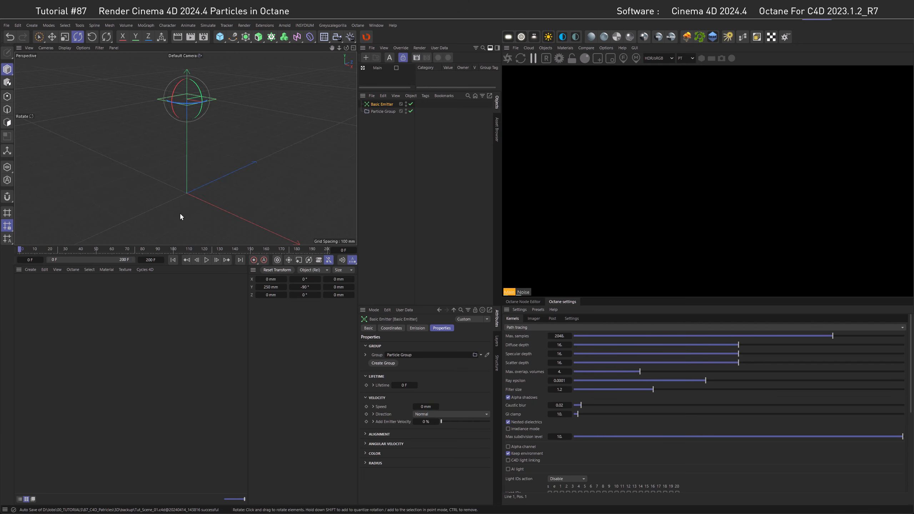
click(207, 260)
click(206, 260)
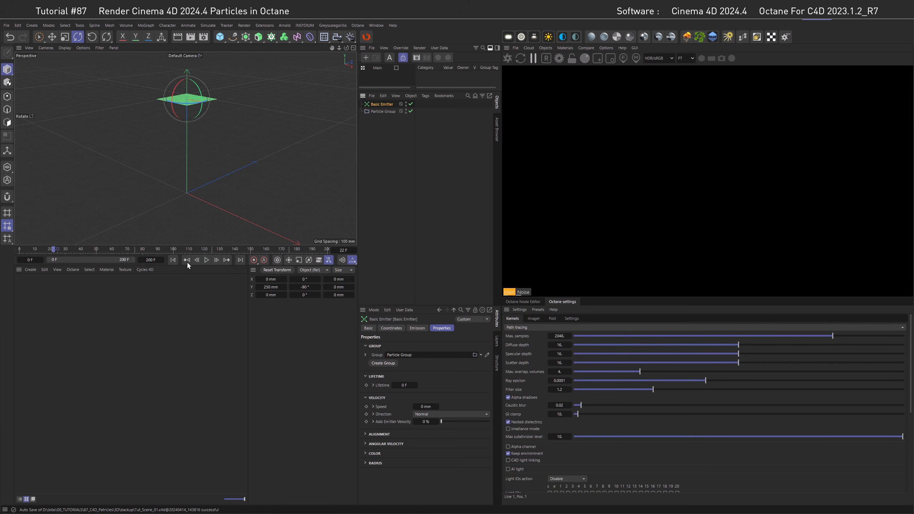
click(173, 260)
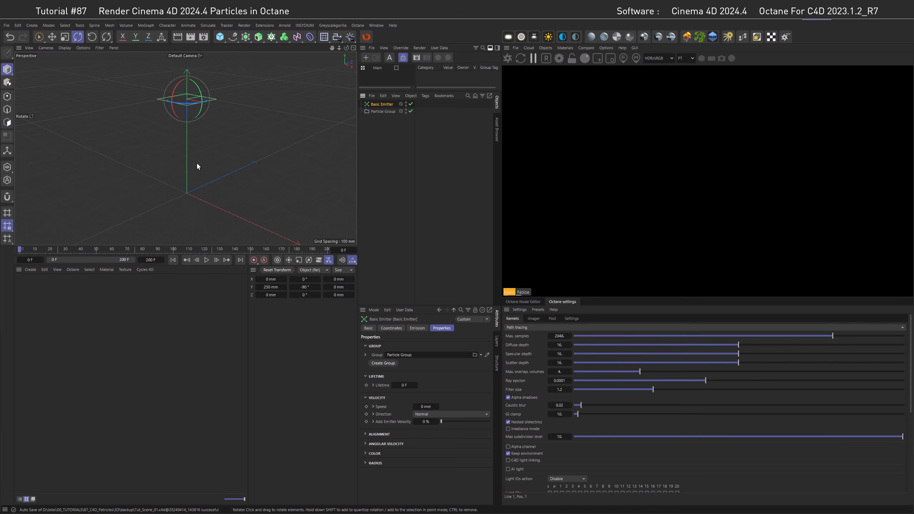
Add a Gravity force and place it below the Particle Group in the object hierarchy.
click(209, 25)
mouse_move(216, 39)
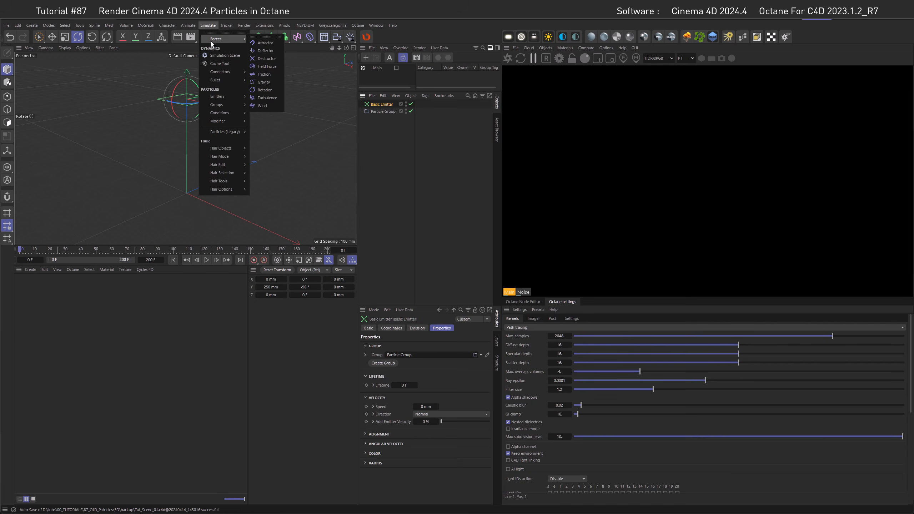
click(264, 82)
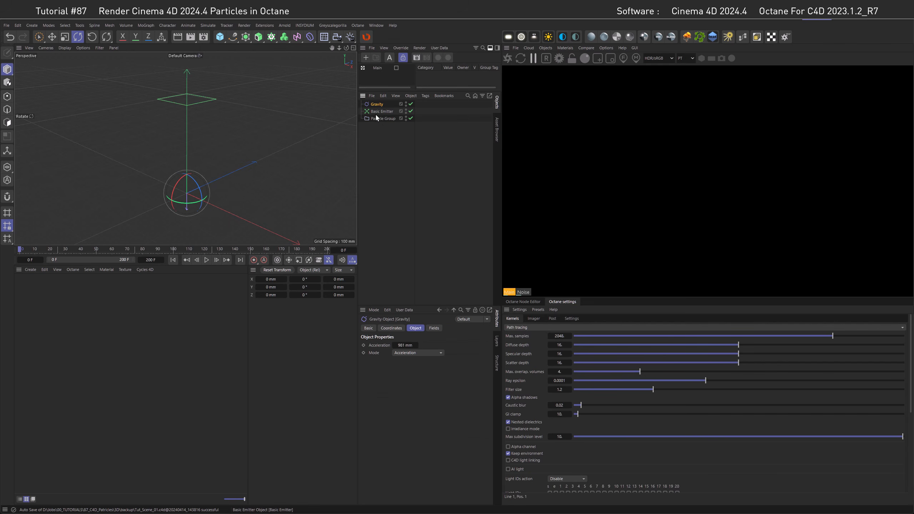
drag(377, 122, 377, 129)
Set the gravity acceleration to 490.5 mm and play the simulation to check the fall, returning to frame 0.
click(206, 260)
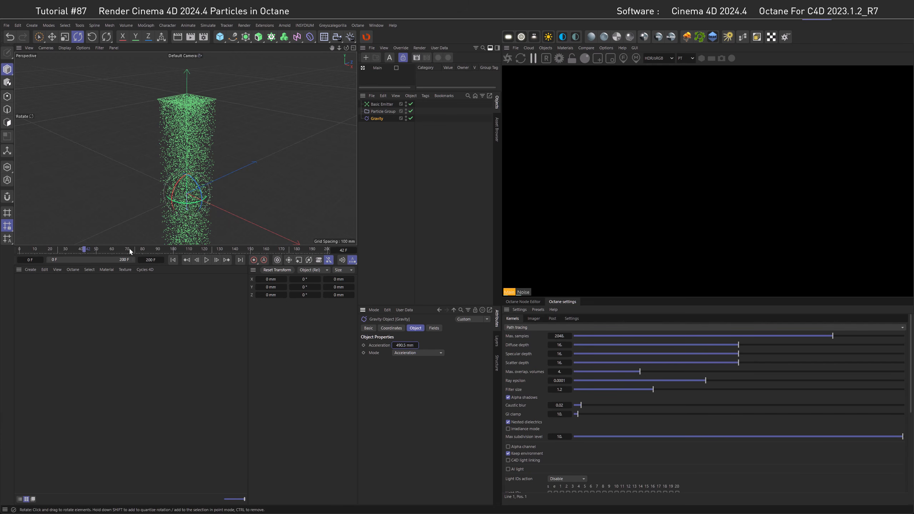
click(173, 260)
click(207, 259)
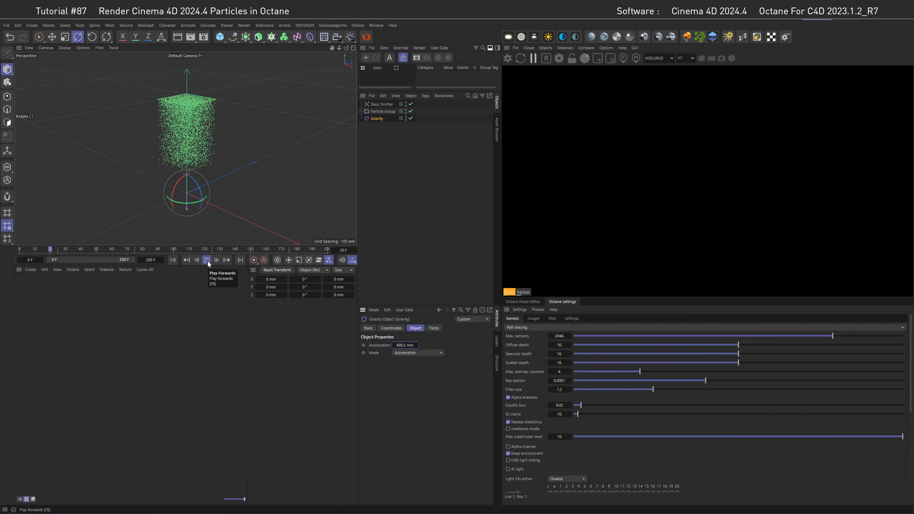
click(208, 259)
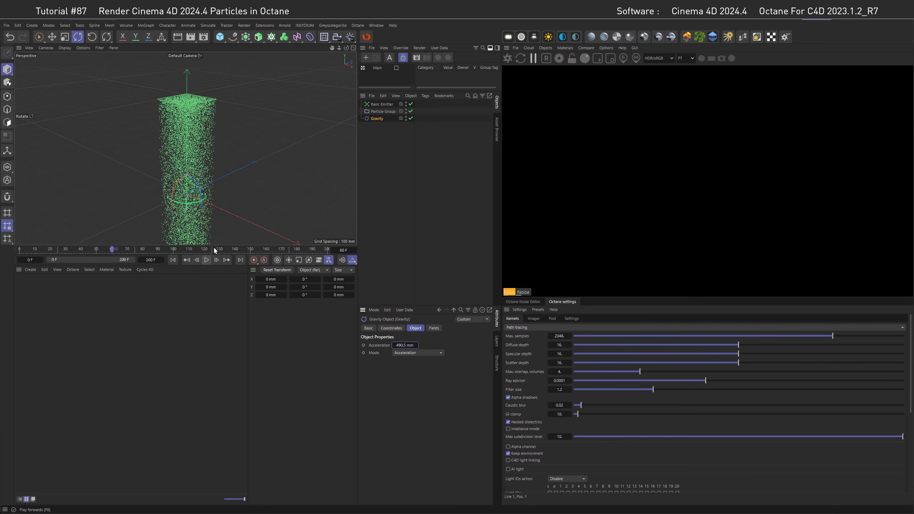
click(173, 260)
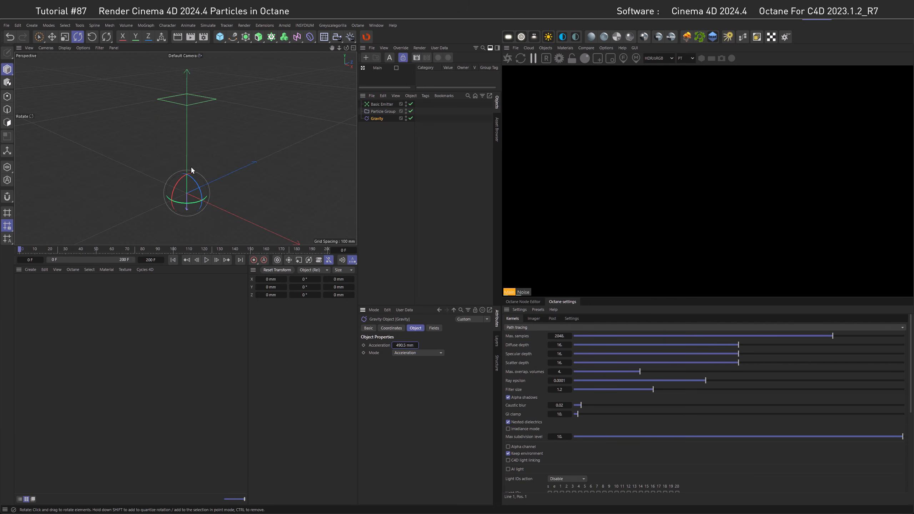
Add a Platonic primitive and place it below Gravity in the object hierarchy.
click(220, 38)
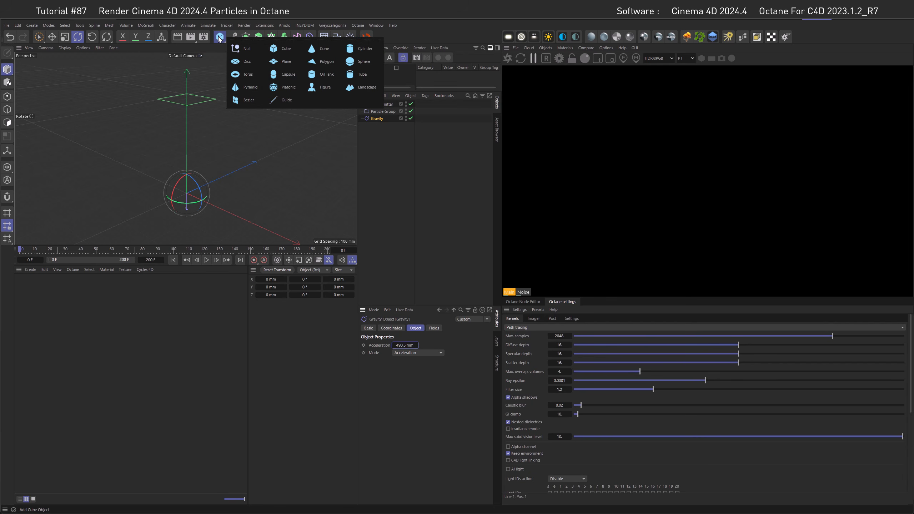
click(276, 93)
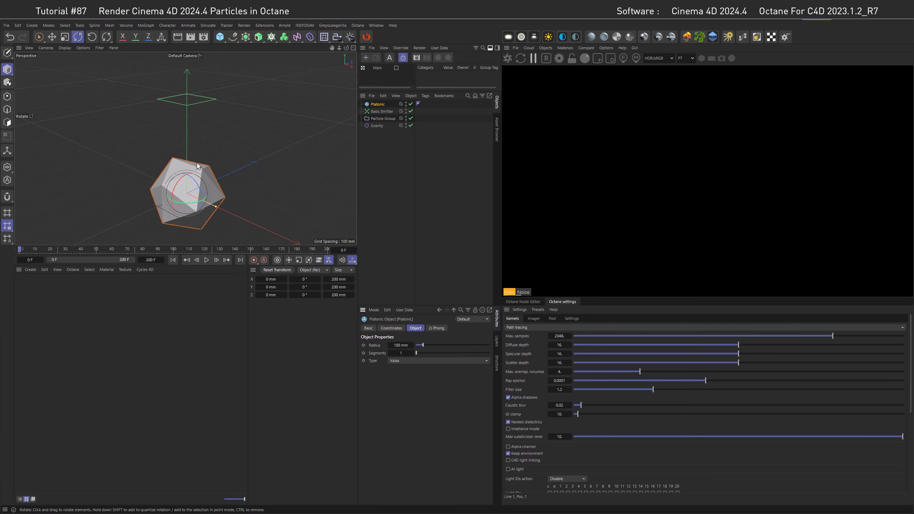
drag(377, 103, 372, 139)
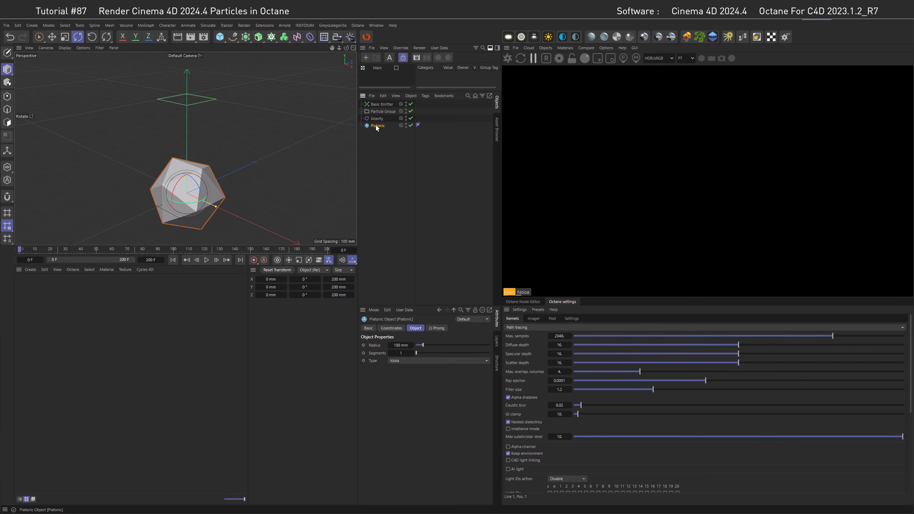
Add a Bevel deformer as a child of the Platonic and display the mesh lines over the viewport shading.
click(309, 36)
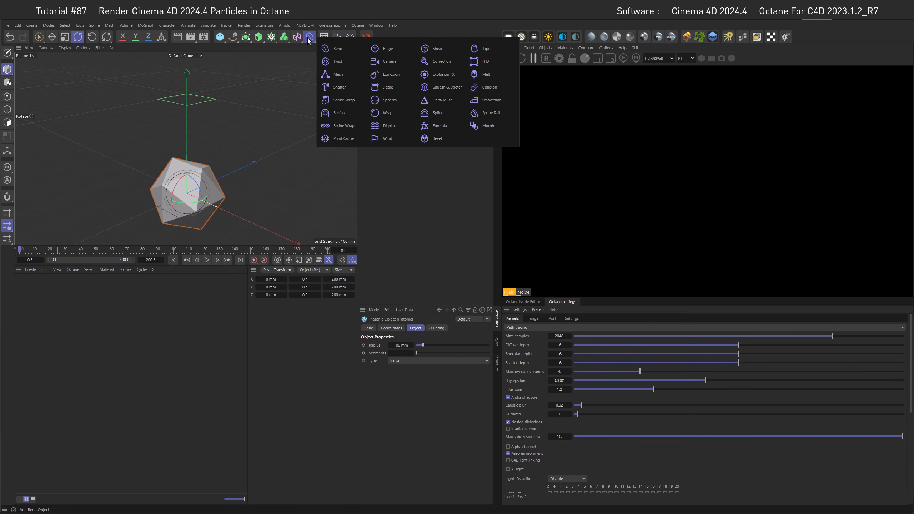
click(436, 138)
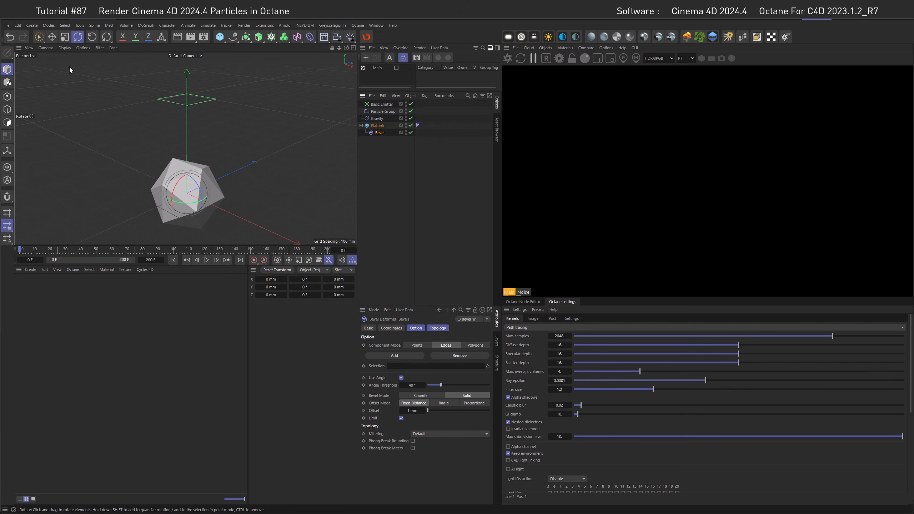
click(63, 48)
click(78, 143)
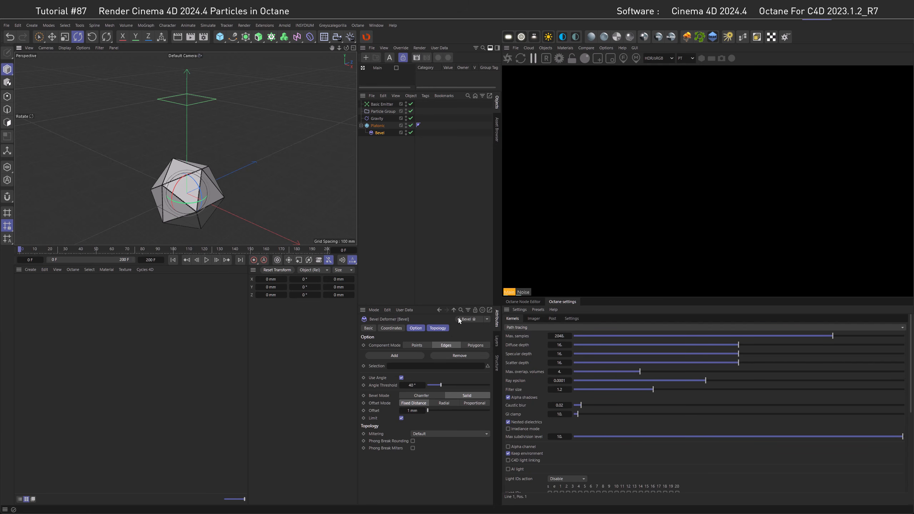
Set the Bevel deformer's offset to 5 mm.
click(487, 319)
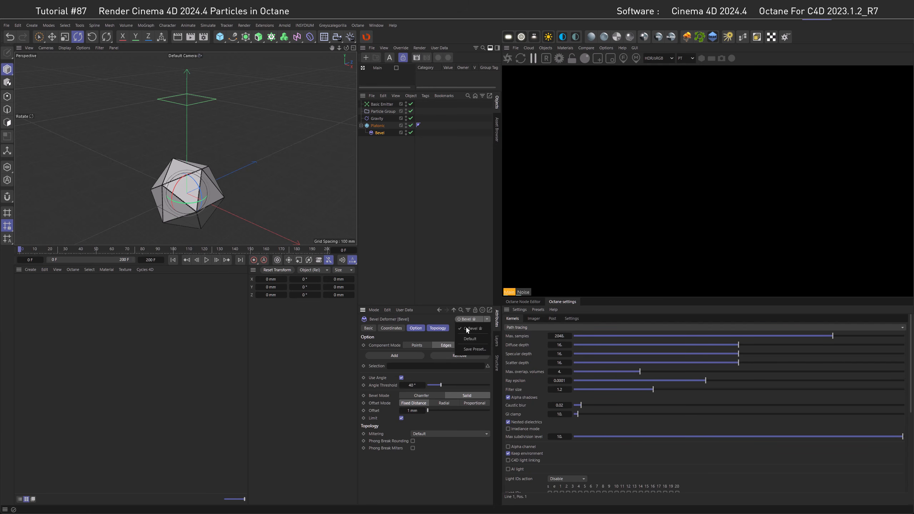
click(442, 318)
double_click(412, 412)
text(5)
key(Return)
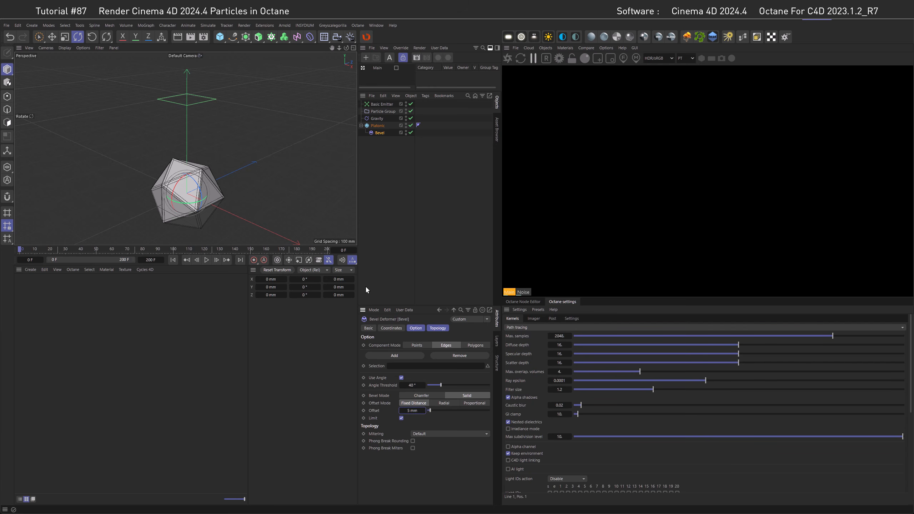
Put the Platonic inside a Subdivision Surface generator and rename the generator SDS_Platonic.
click(389, 126)
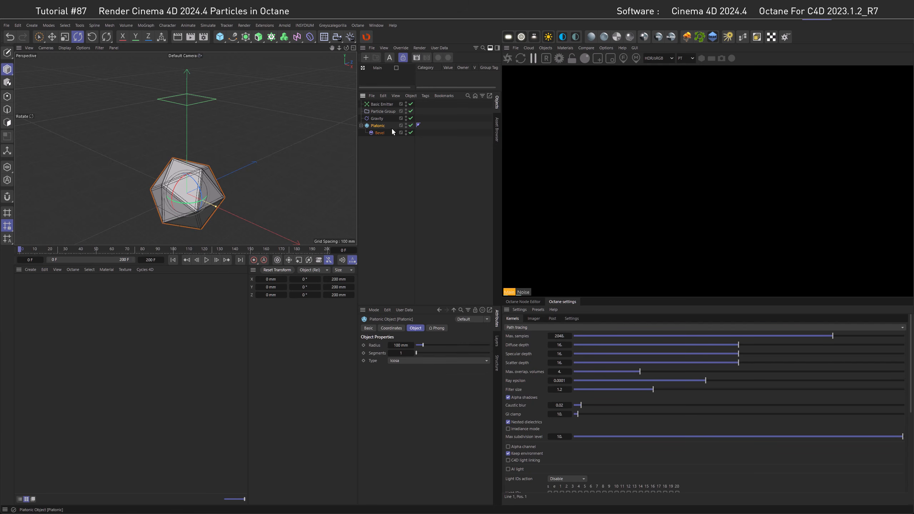
alt+click(246, 37)
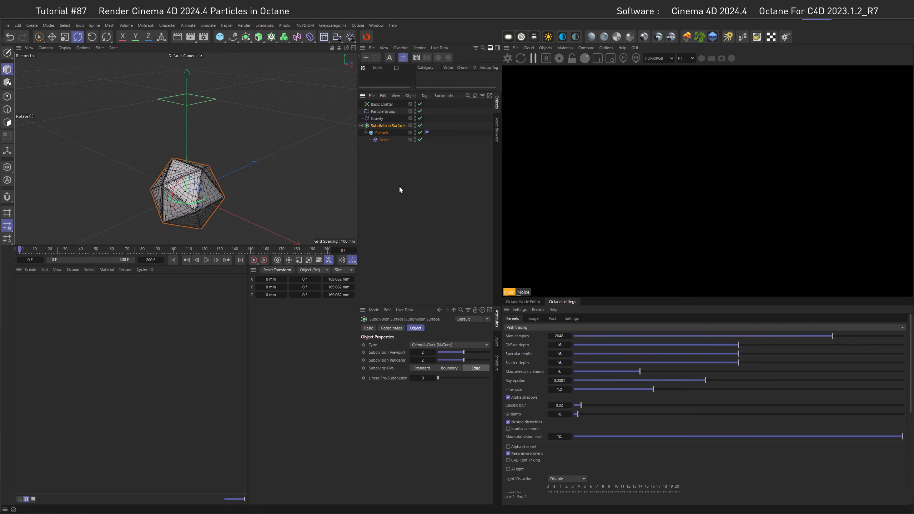
click(381, 178)
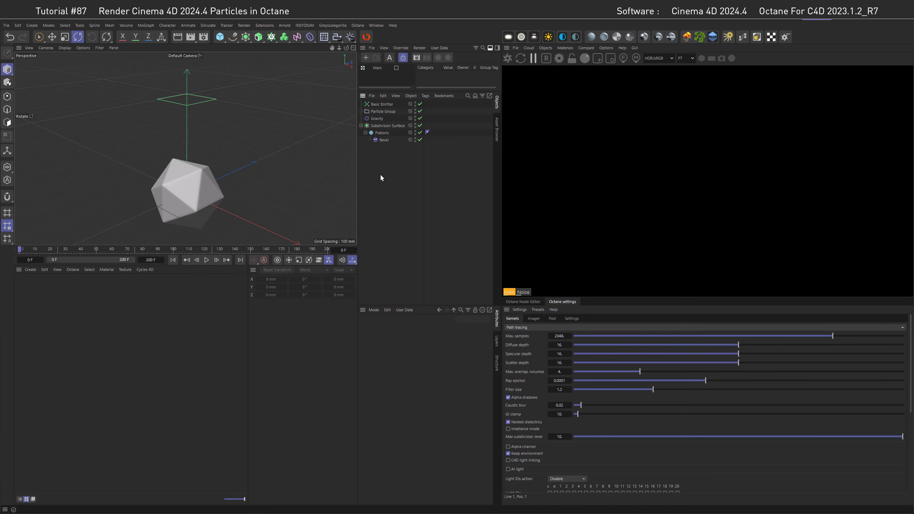
double_click(387, 126)
text(SDS_Platonic)
key(Return)
Add a Collider simulation tag to SDS_Platonic and play the simulation to test it, returning to frame 0.
right_click(378, 129)
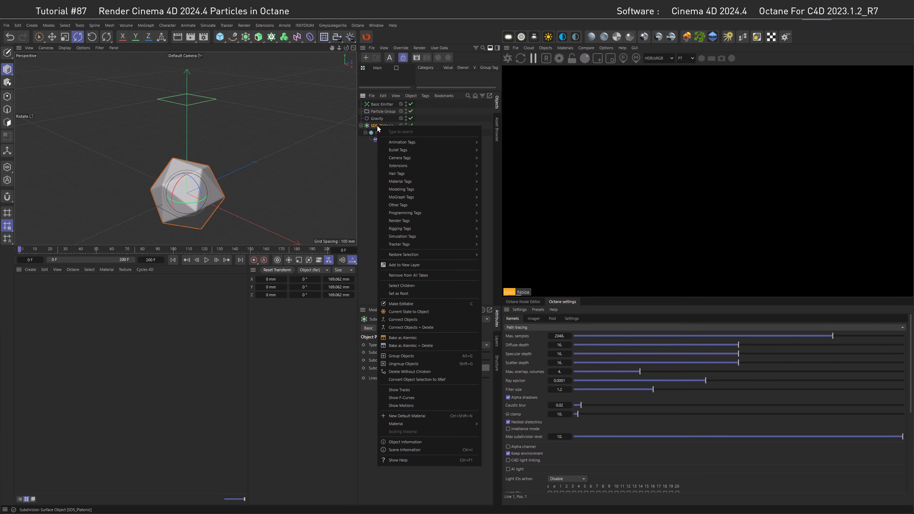
mouse_move(418, 238)
click(497, 331)
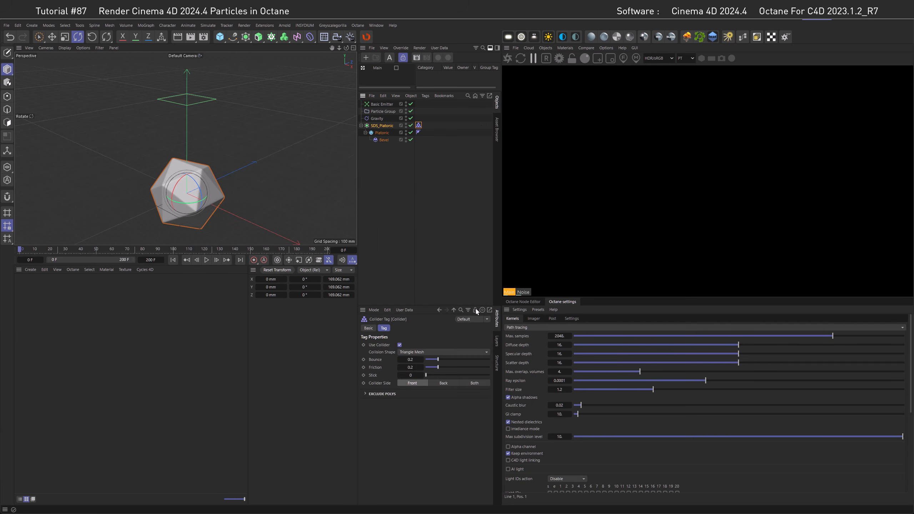
click(207, 260)
click(207, 260)
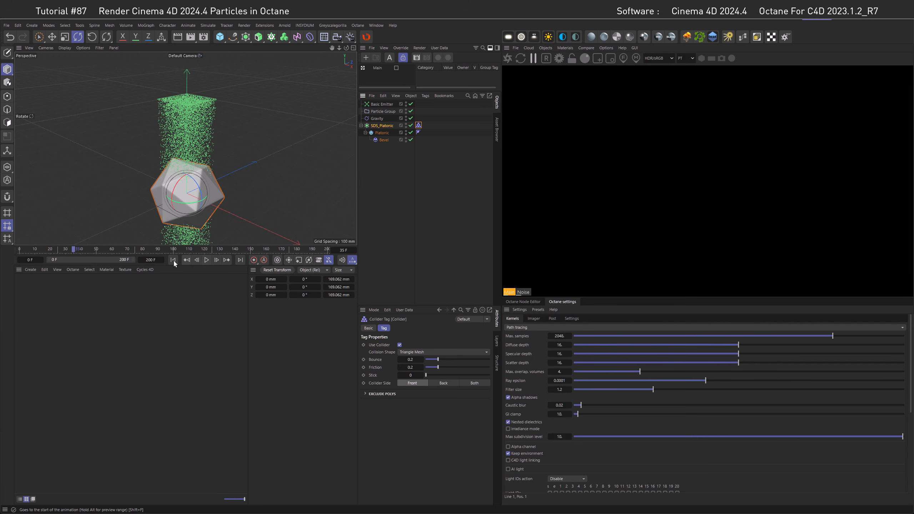
click(174, 260)
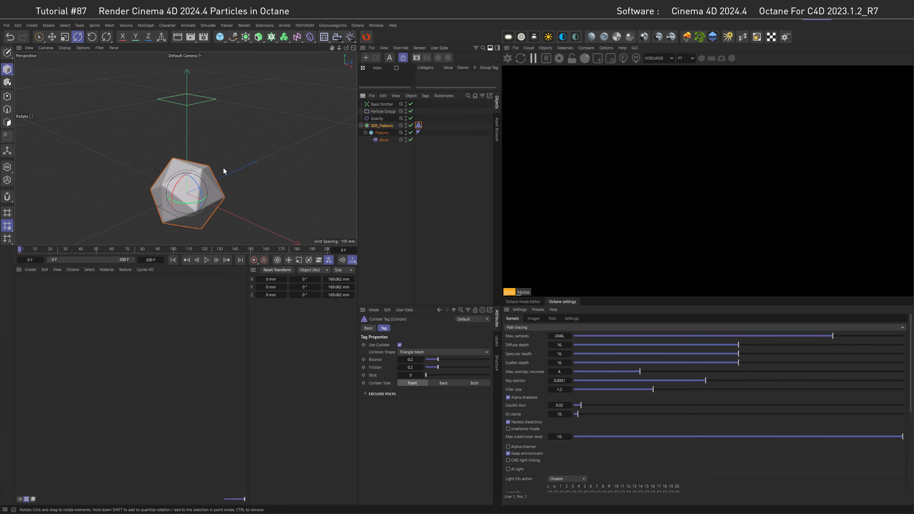
Add a Collide particle modifier and place it below SDS_Platonic at the end of the object hierarchy.
click(145, 25)
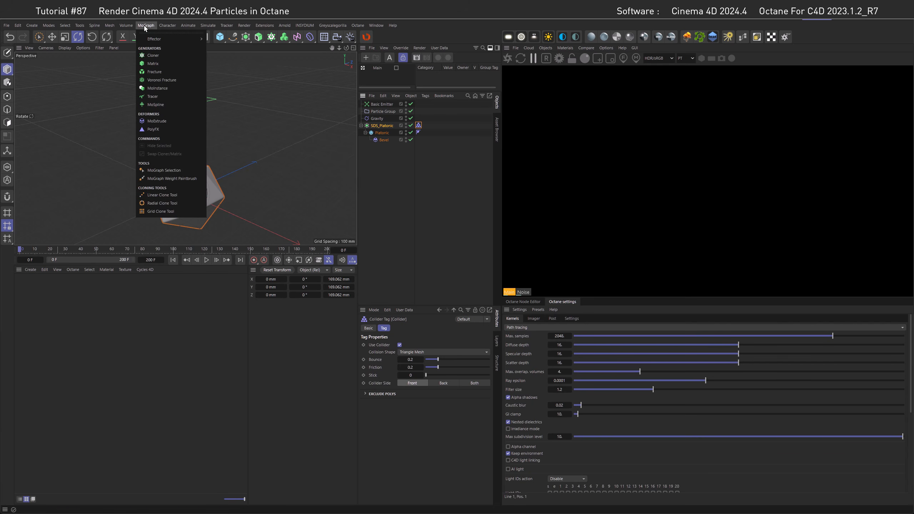
mouse_move(207, 26)
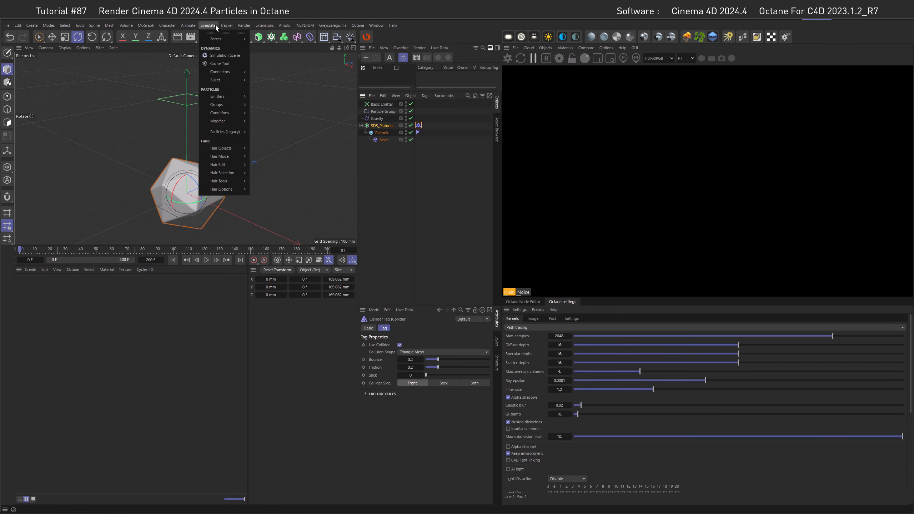
mouse_move(221, 121)
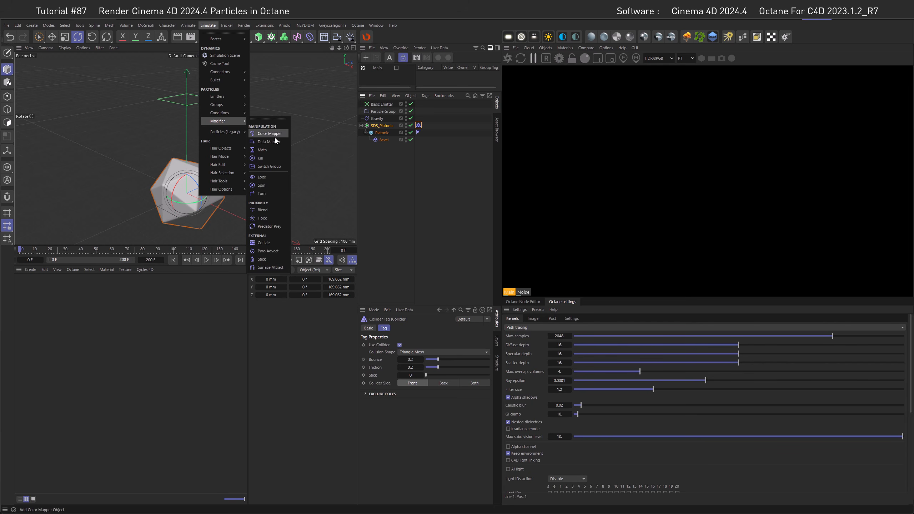
click(266, 243)
drag(376, 104, 372, 166)
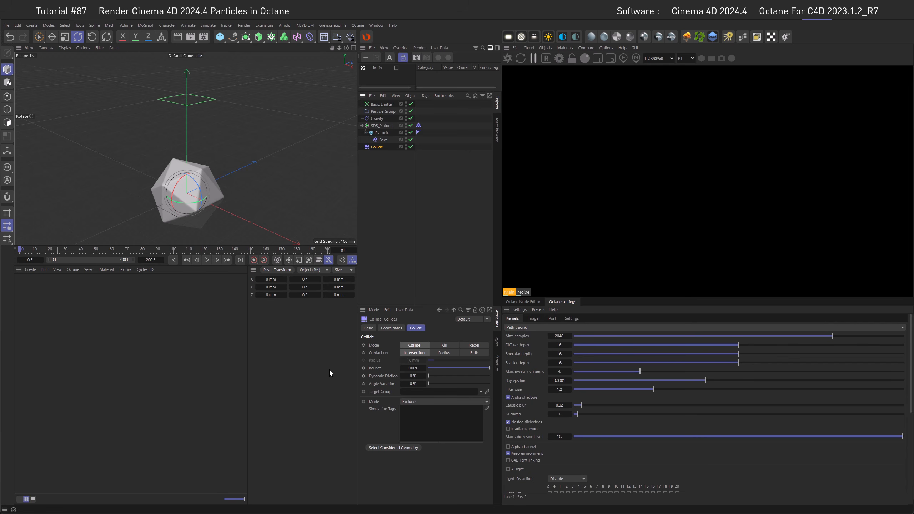
Play the simulation twice to check how the particles bounce off the platonic, returning to frame 0 each time.
click(207, 260)
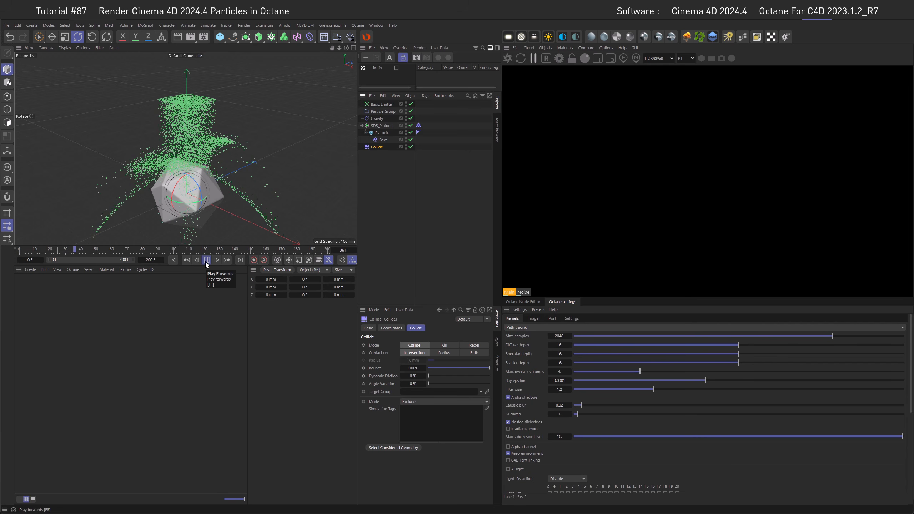
click(206, 260)
click(173, 260)
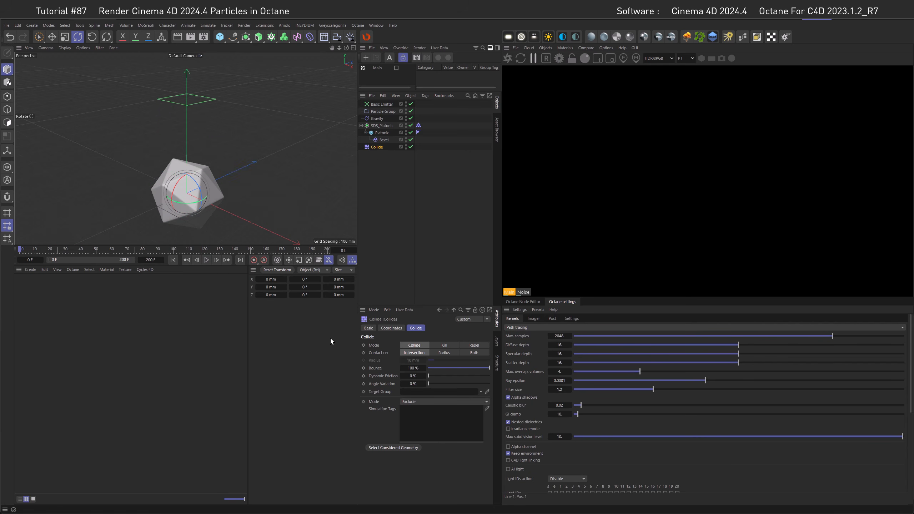
click(206, 260)
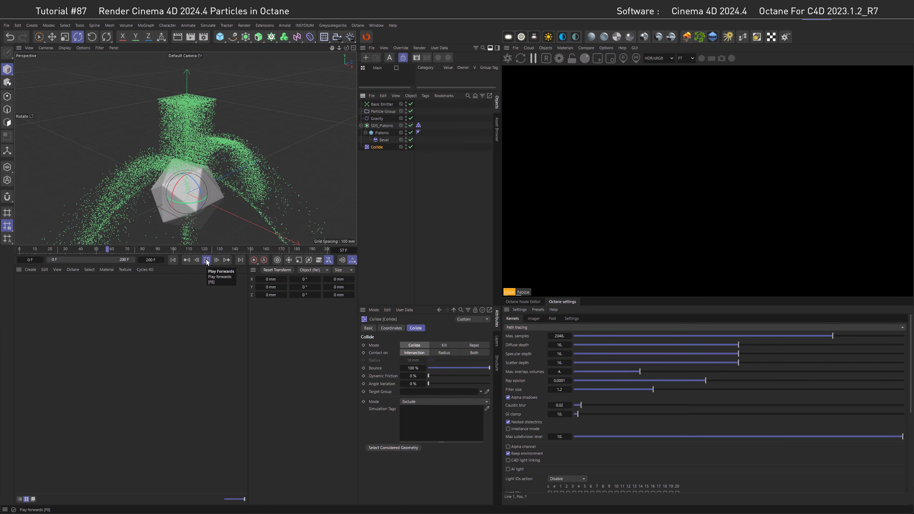
click(207, 259)
click(173, 259)
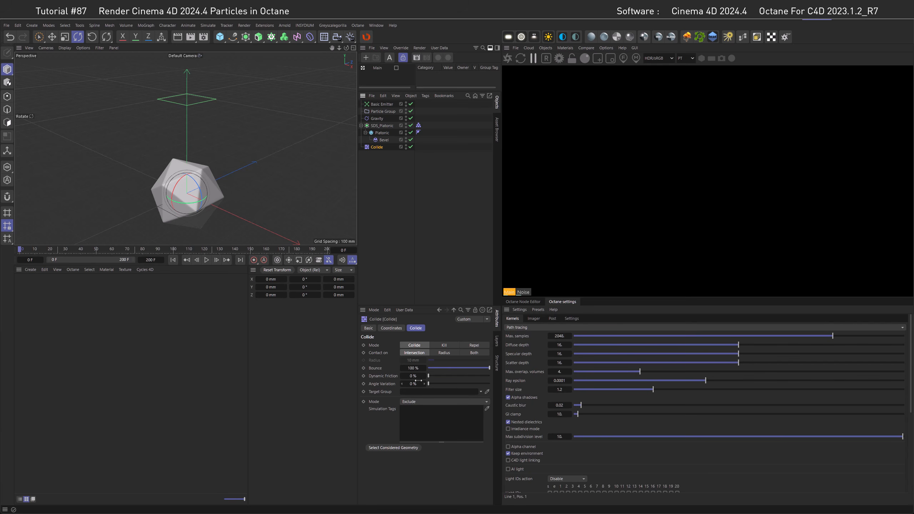
Set the Collide modifier's Bounce to 25%, Dynamic Friction to 25% and Angle Variation to 50%.
click(412, 368)
text(25)
key(Return)
click(412, 377)
text(25)
key(Return)
key(Tab)
text(50)
key(Return)
Play the simulation to check the softened, scattered collisions, and return to frame 0.
click(206, 260)
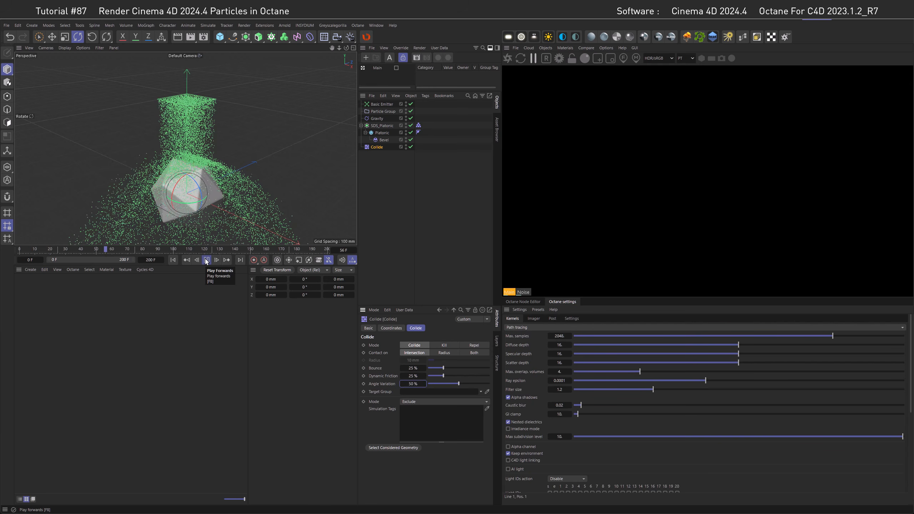
click(205, 259)
click(174, 260)
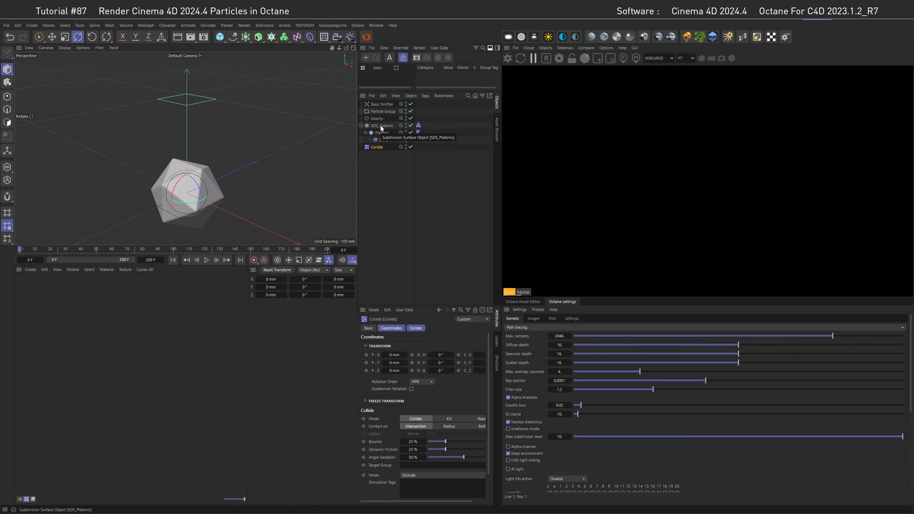
Add a Vibrate animation tag to SDS_Platonic.
click(381, 127)
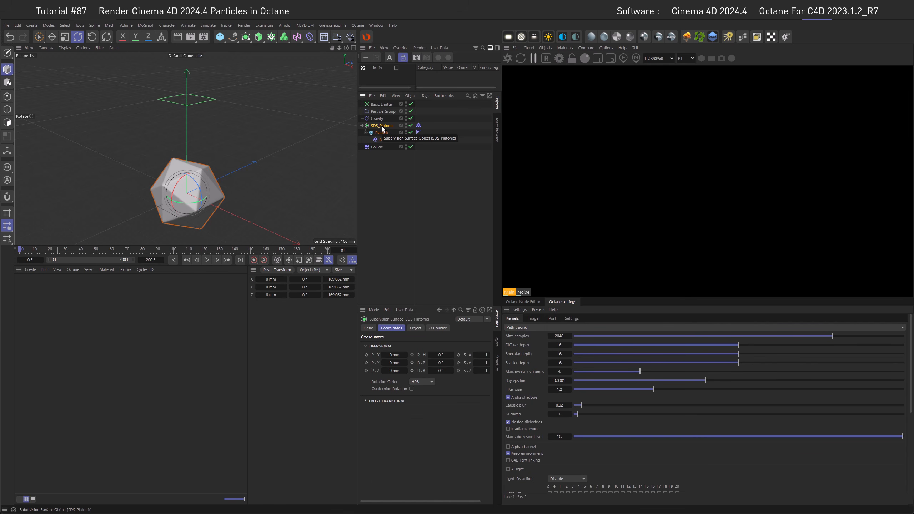
right_click(382, 129)
mouse_move(398, 142)
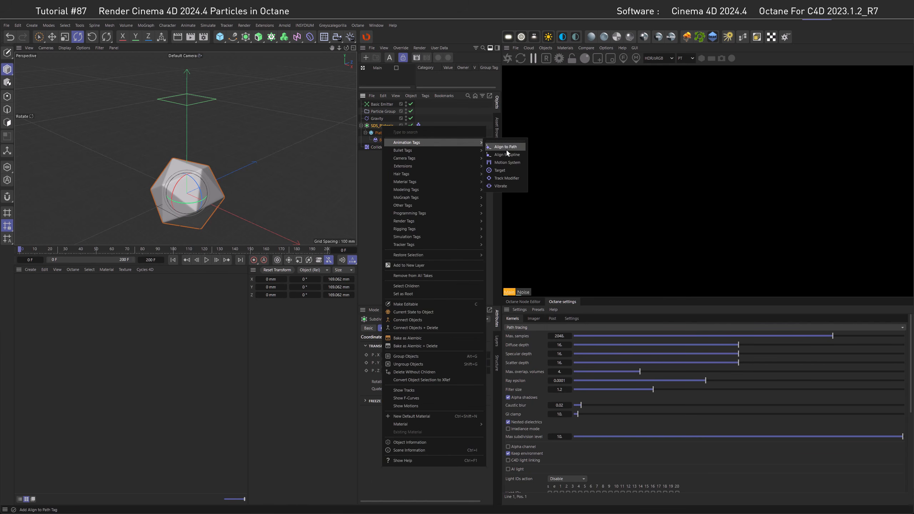
click(502, 186)
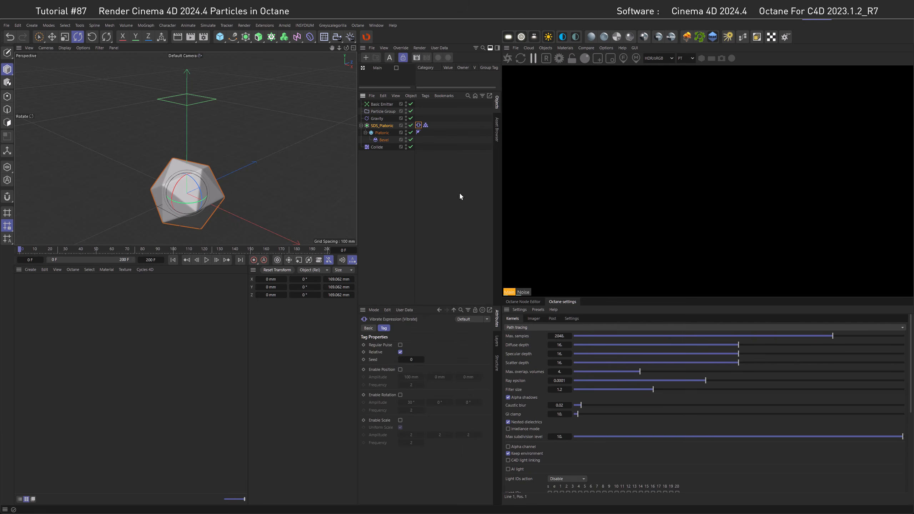
Enable rotation in the Vibrate tag with 60° amplitude on all three axes and frequency 0.5, and play the simulation, returning to frame 0.
click(400, 396)
double_click(406, 404)
text(60)
key(Tab)
text(60)
key(Tab)
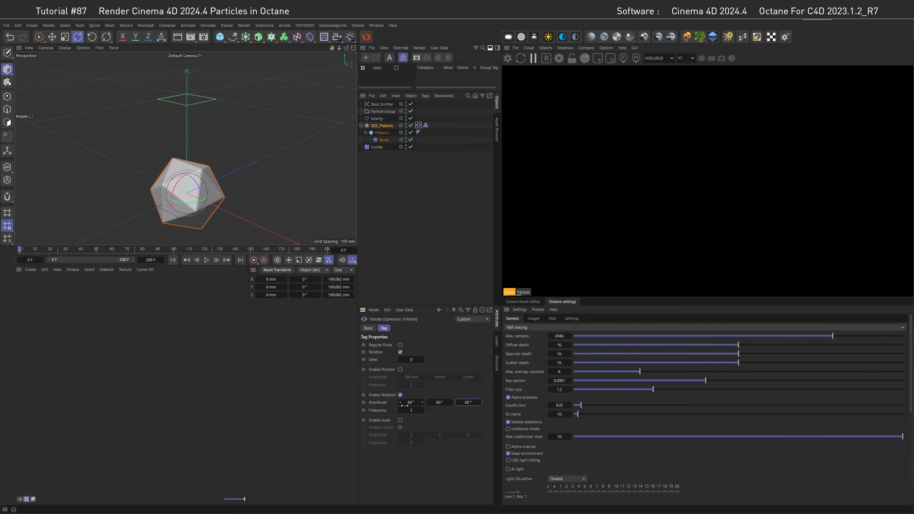
key(Tab)
click(207, 259)
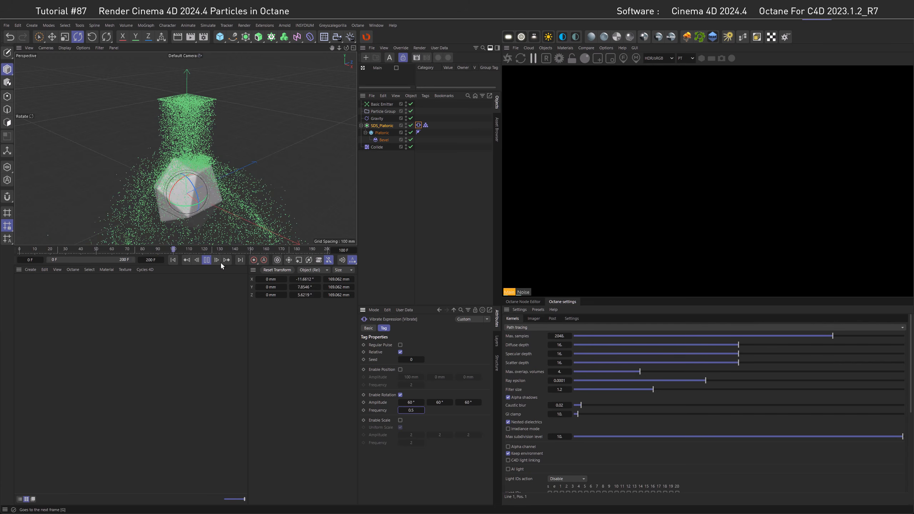
click(173, 260)
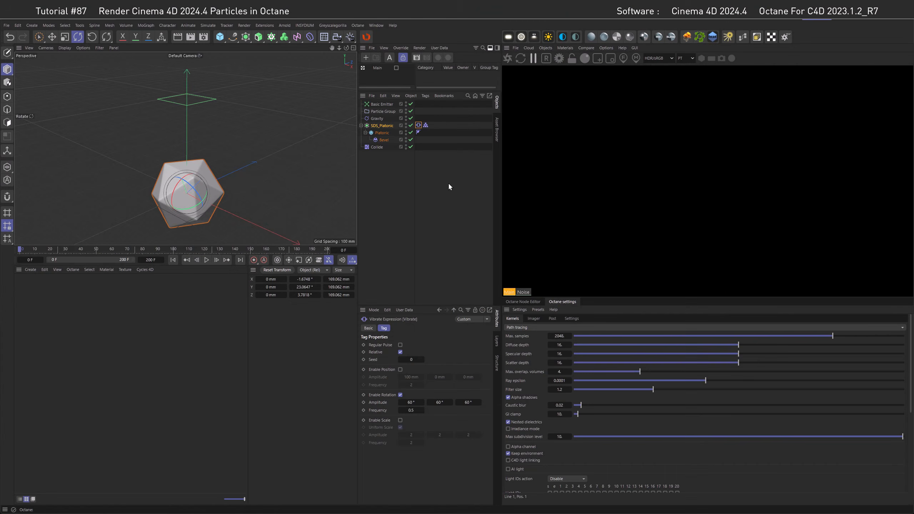
Add an Octane daylight and rotate it to a heading of -90° and a pitch of -10°.
click(549, 38)
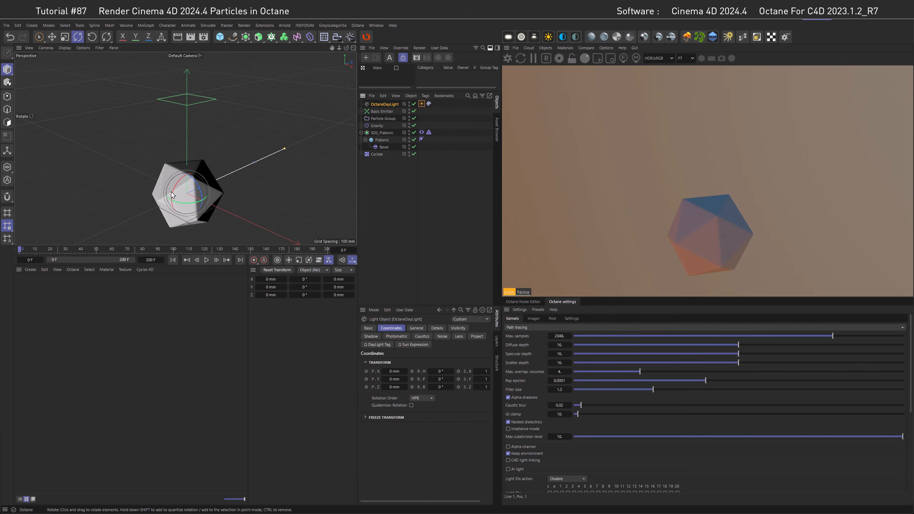
drag(171, 195, 177, 194)
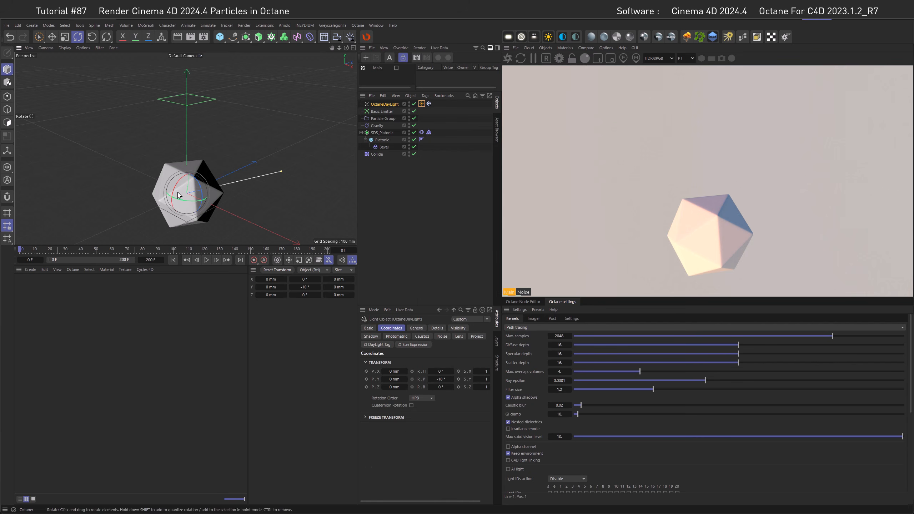
drag(441, 372, 419, 371)
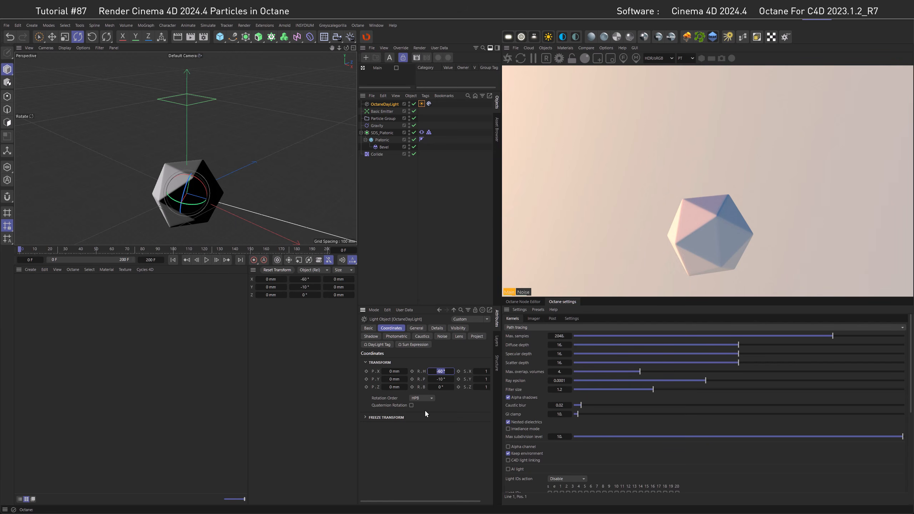
text(90)
key(Return)
text(-90)
key(Return)
Play the simulation to frame 31 to compare the viewport particles with the Octane live render.
alt+drag(195, 212, 242, 205)
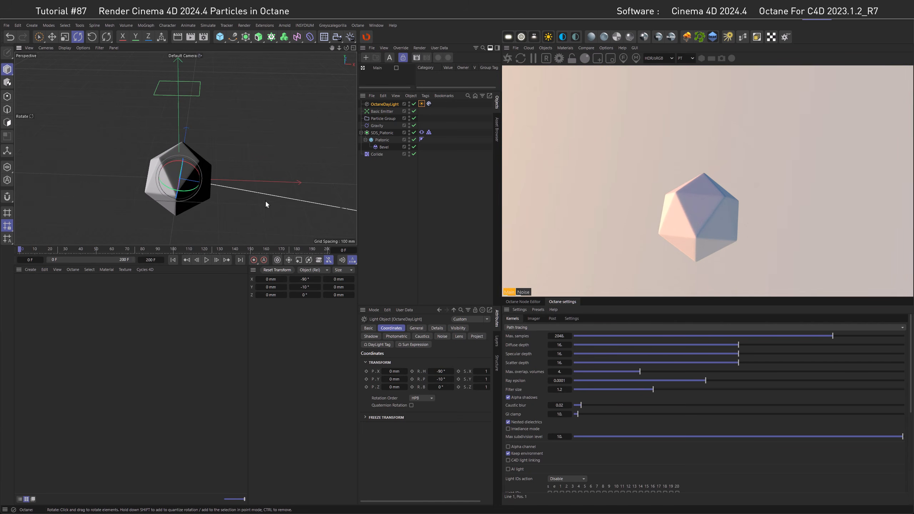
click(206, 259)
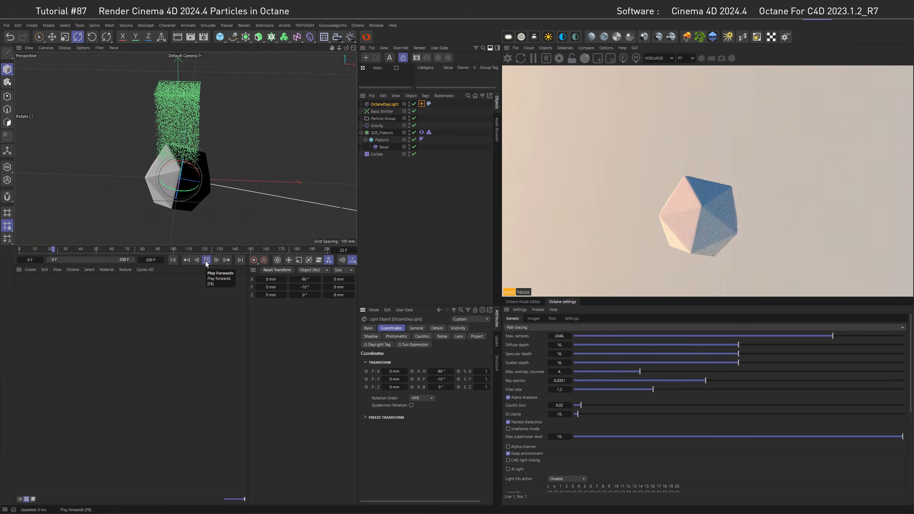
click(206, 261)
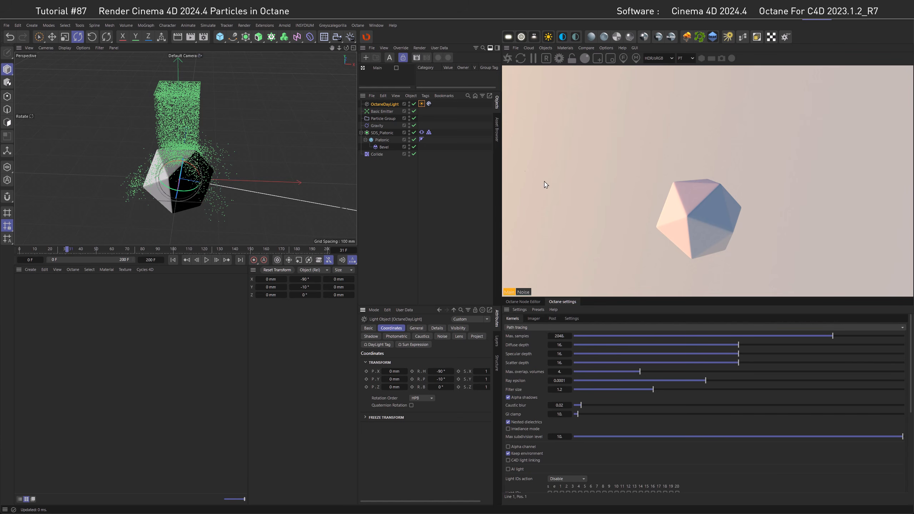
Add an Octane ObjectTag to Basic Emitter and set its Particle Rendering to Geometry.
right_click(378, 113)
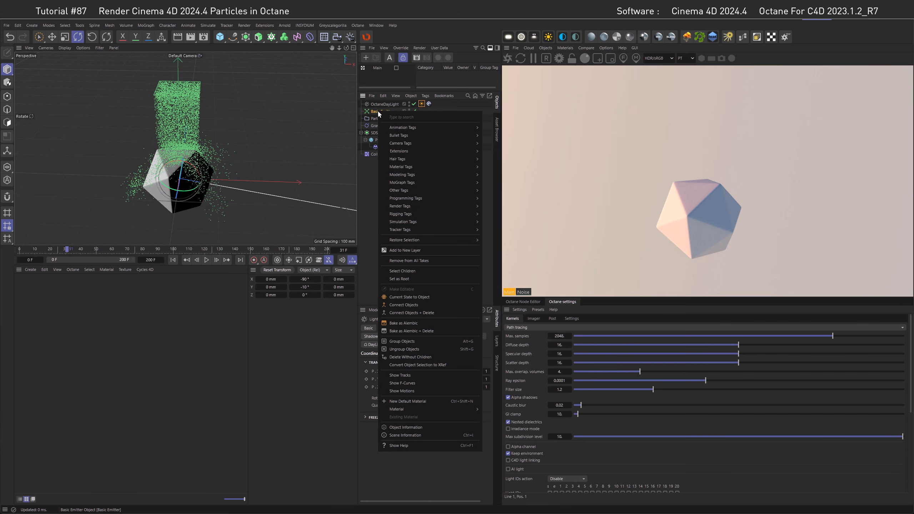
mouse_move(404, 151)
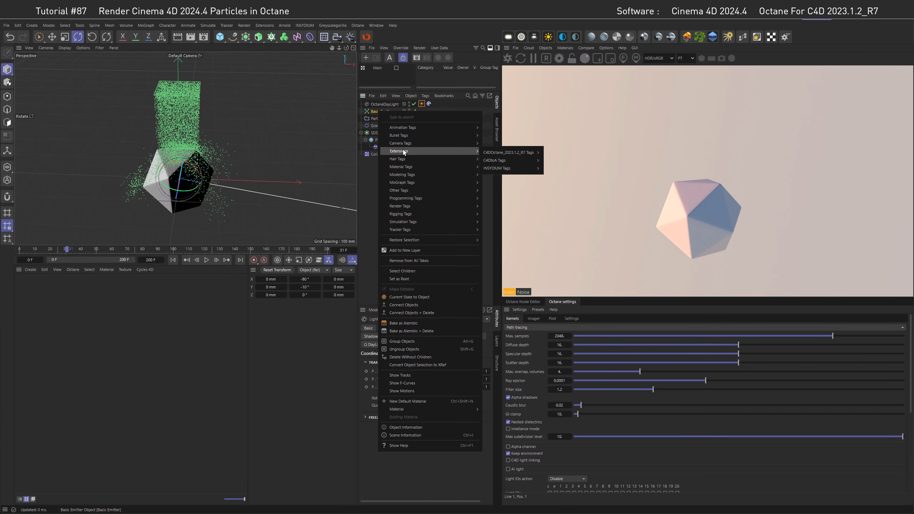
mouse_move(519, 153)
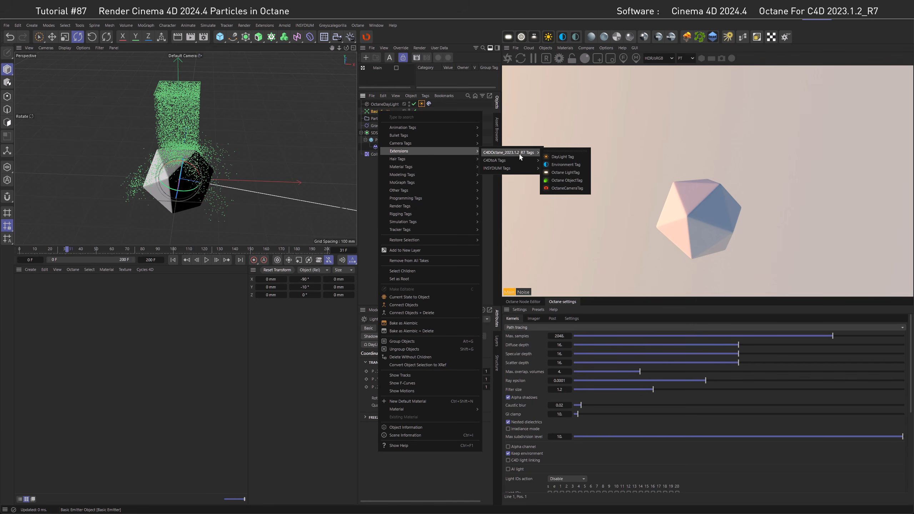
click(569, 184)
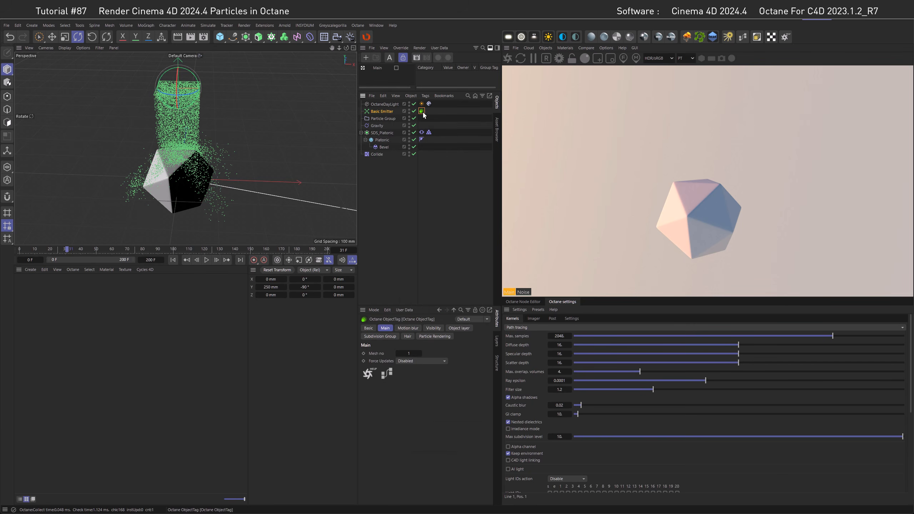
click(446, 336)
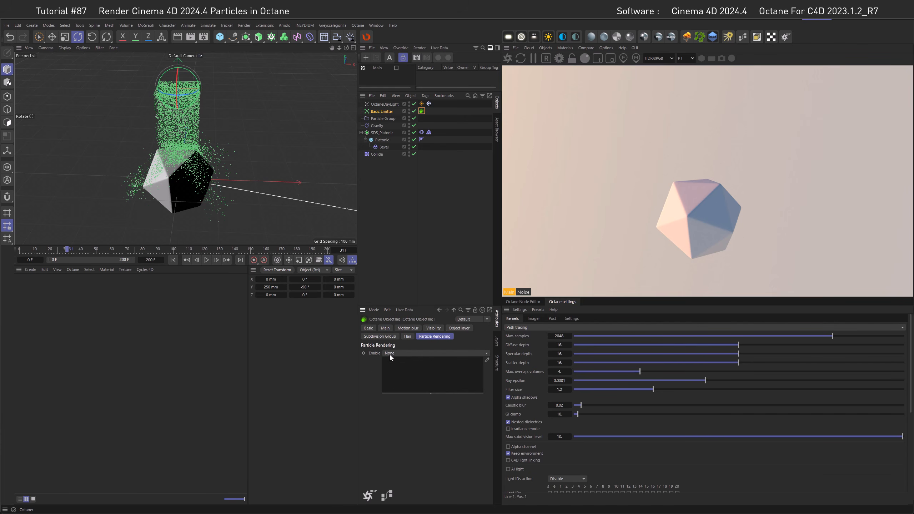
click(389, 354)
click(402, 373)
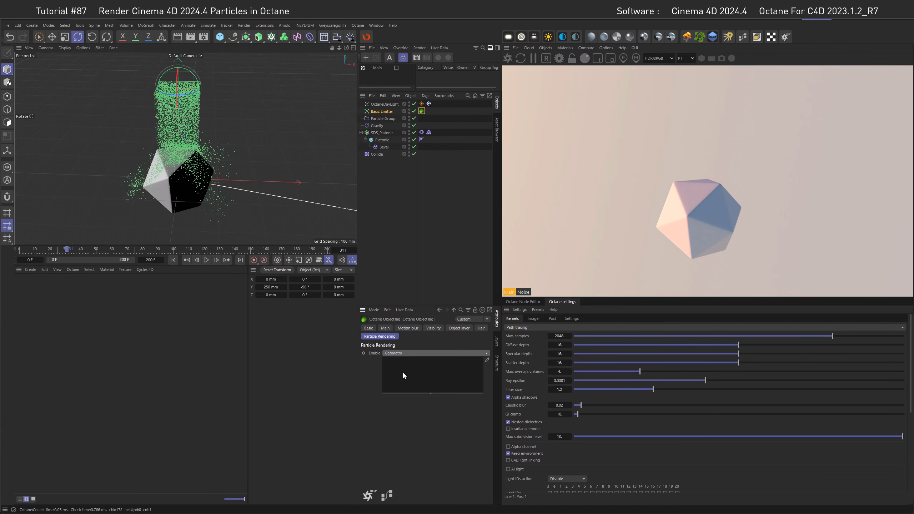
Create a Sphere with a radius of 10 mm.
click(220, 36)
click(361, 61)
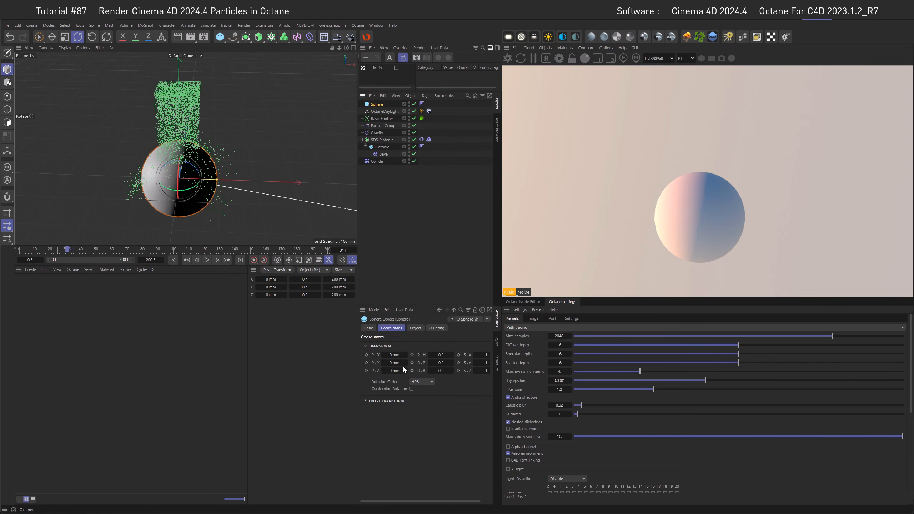
click(416, 328)
double_click(409, 345)
text(100)
key(Return)
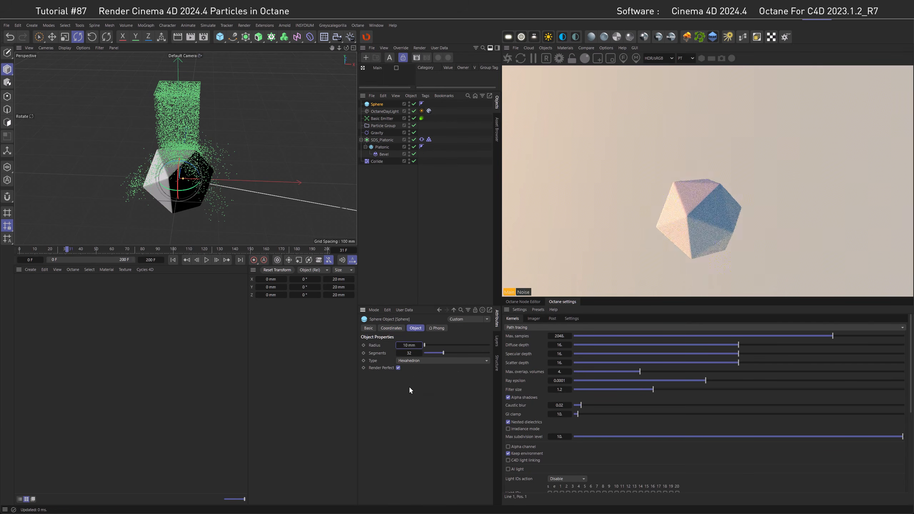
Assign the Sphere as the Octane ObjectTag's particle geometry and play the simulation from the start to test the render.
drag(421, 118, 415, 376)
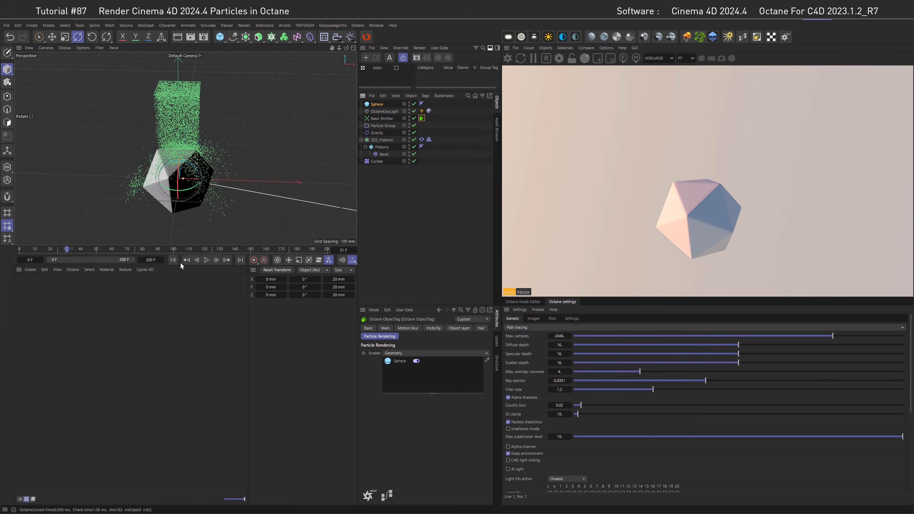
click(207, 259)
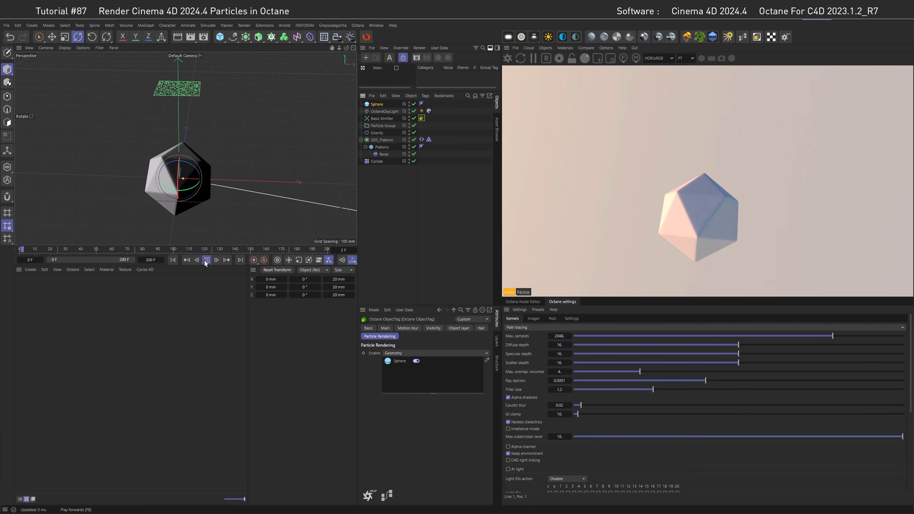
click(206, 260)
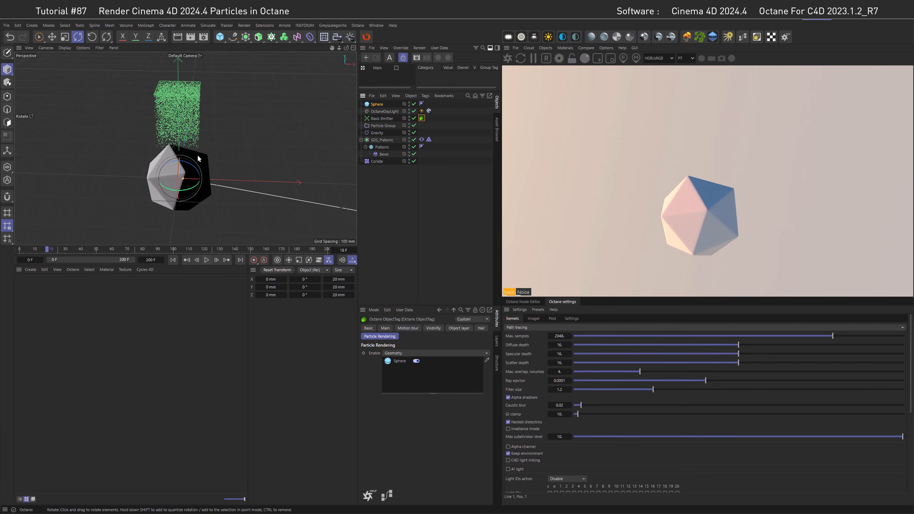
Try the Octane ObjectTag on Particle Group instead of Basic Emitter, and delete the tag.
click(383, 126)
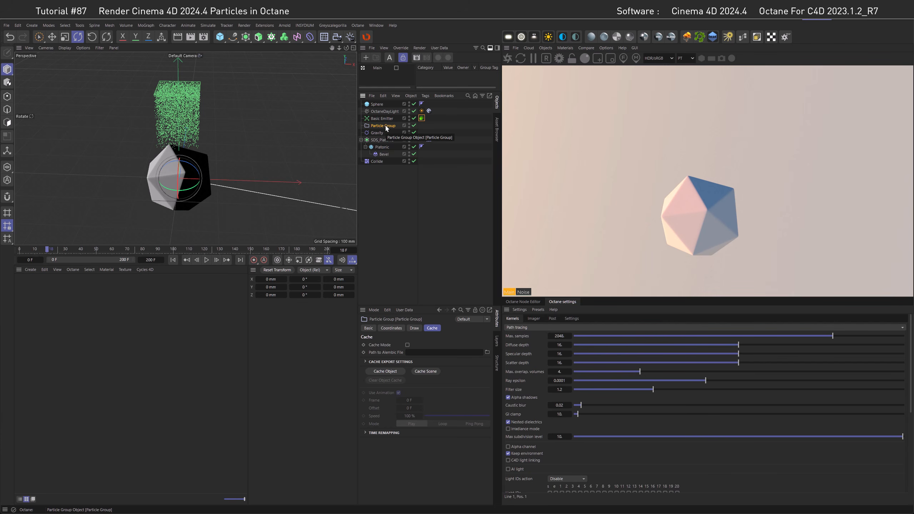
drag(421, 118, 422, 125)
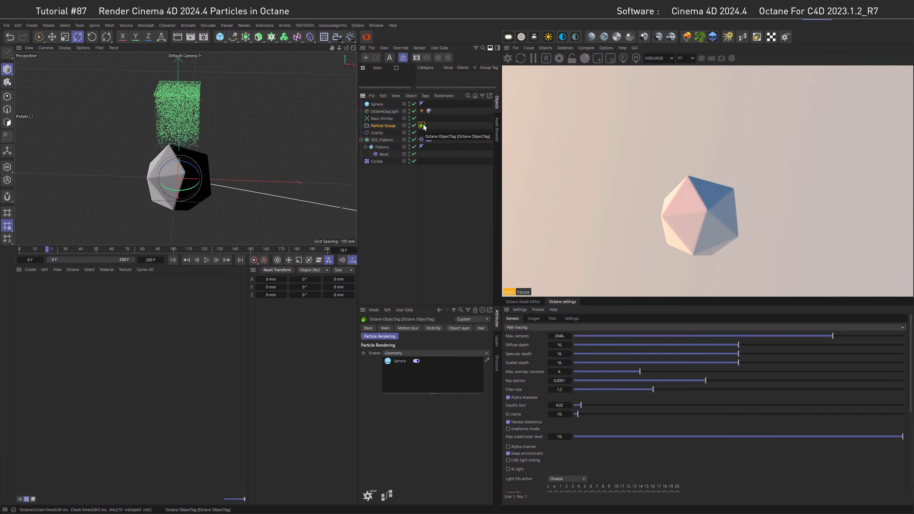
key(Delete)
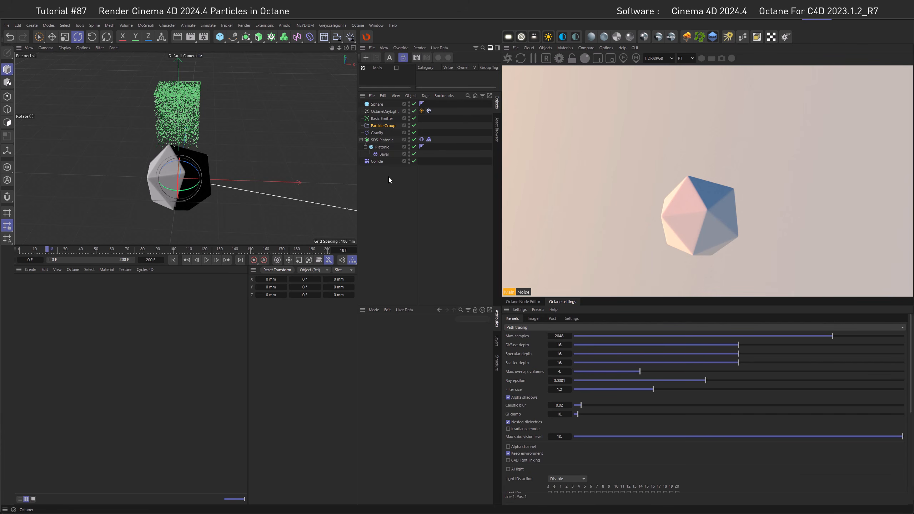
Add a Cloner below Collide at the end of the hierarchy, set to Object mode with Particle Group as its object.
click(272, 36)
drag(377, 104, 379, 184)
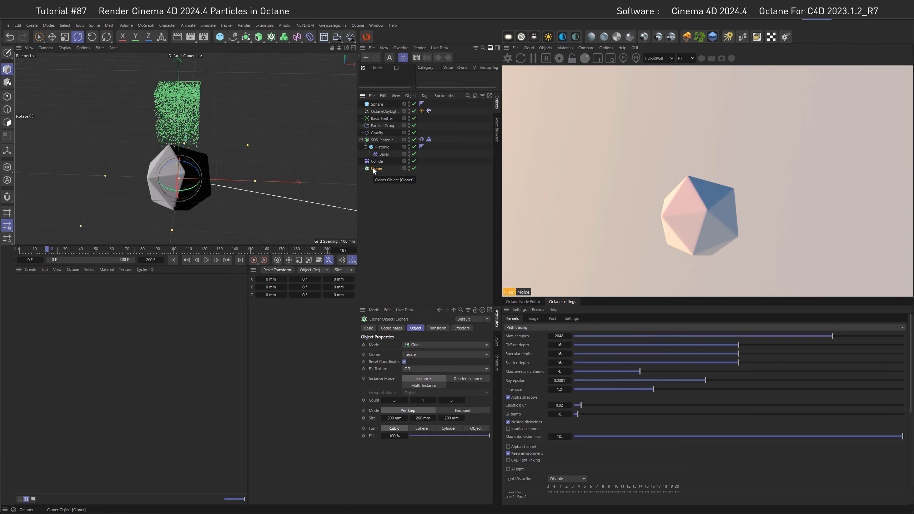
click(414, 345)
click(417, 355)
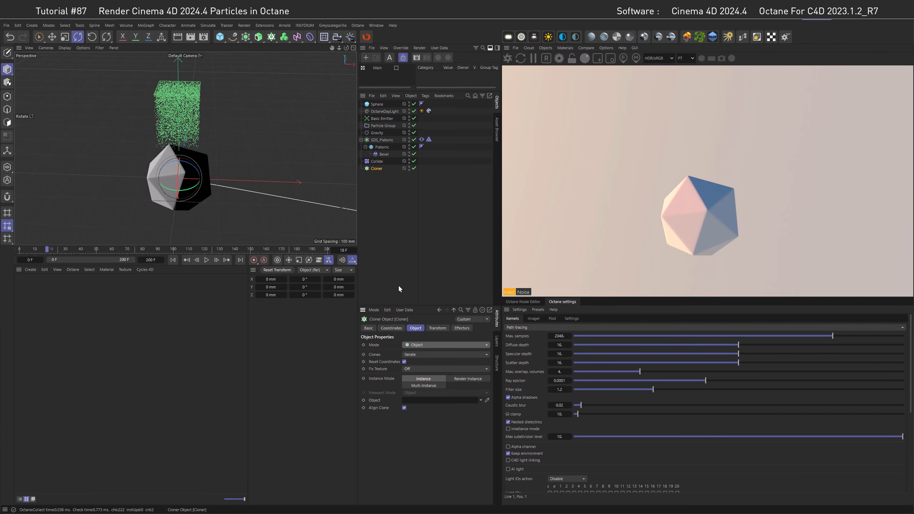
drag(380, 127, 432, 400)
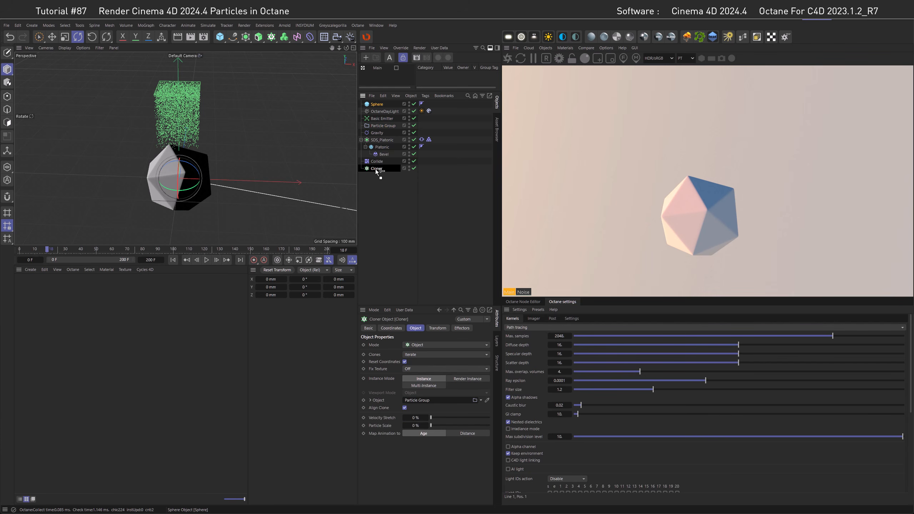
Make the Sphere a child of the Cloner and set its radius to 5 mm with 16 segments.
drag(376, 169, 376, 169)
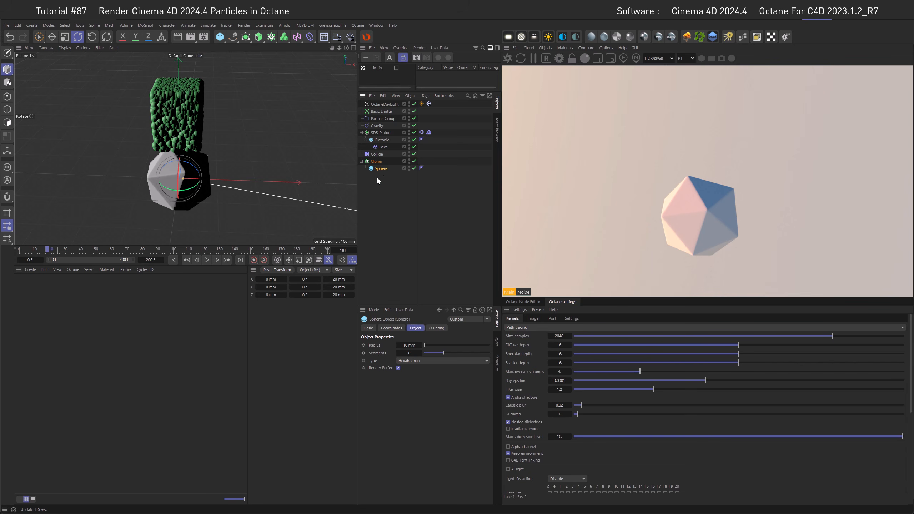
click(373, 161)
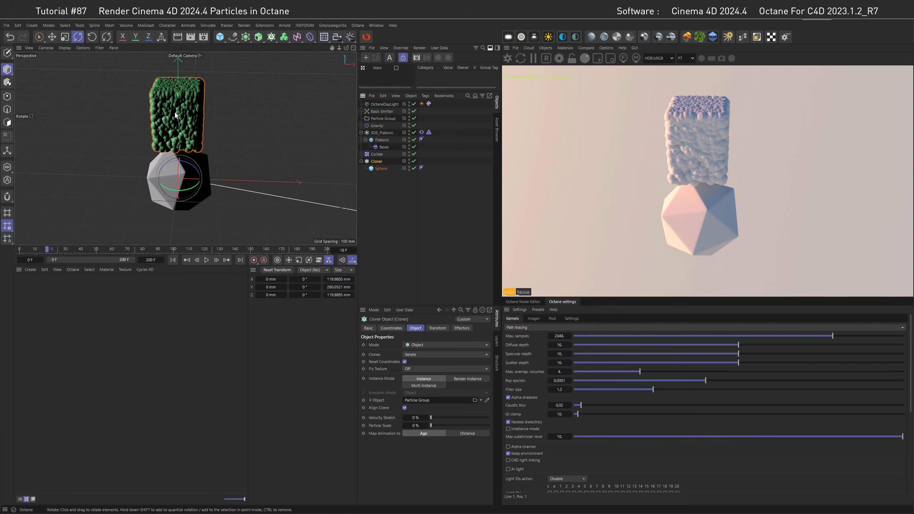
click(382, 168)
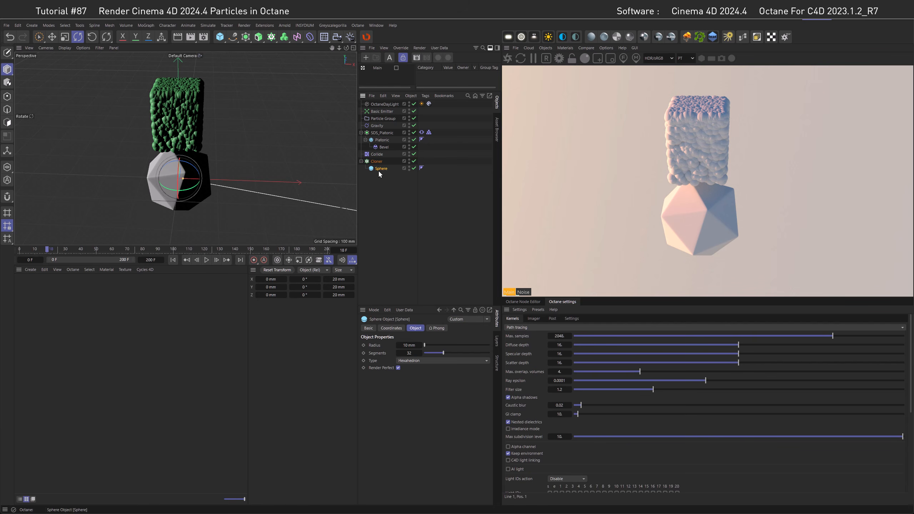
double_click(408, 345)
text(5)
key(Return)
double_click(410, 353)
text(16)
key(Return)
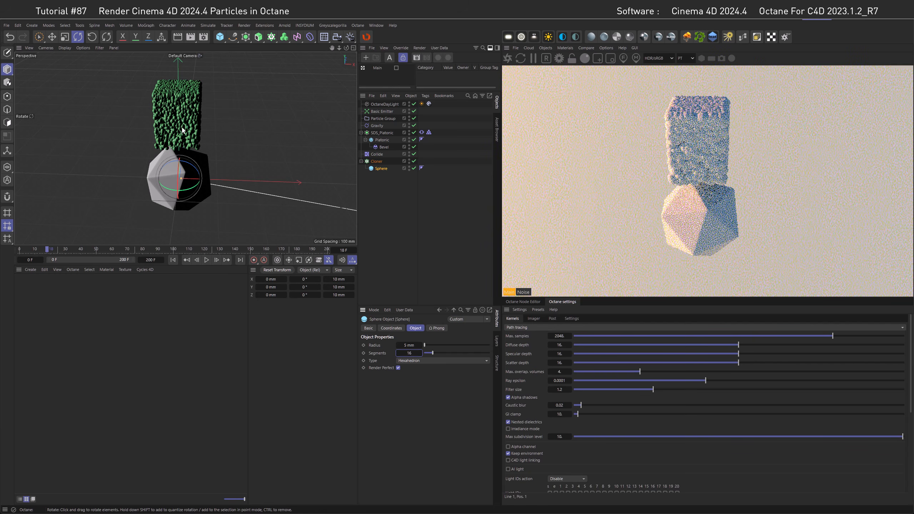
Set the Cloner's instance mode to Multi-Instance and play the simulation briefly from the start.
click(375, 162)
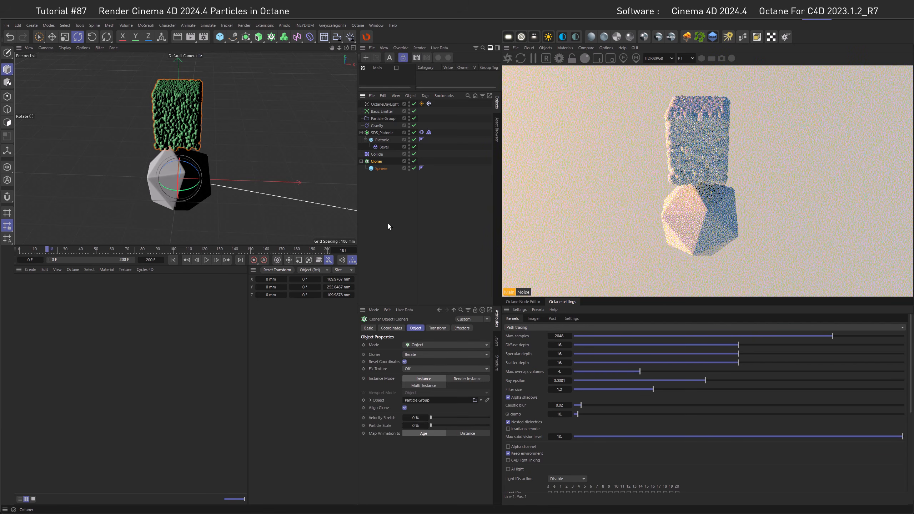
click(433, 385)
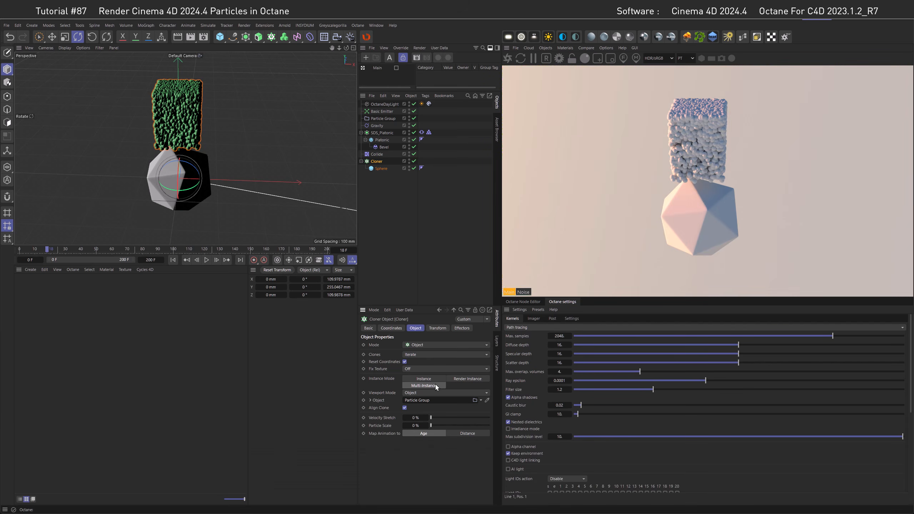
click(173, 259)
click(207, 260)
click(207, 260)
Disable the Cloner and Sphere and enable Draw Radius on the Particle Group to display the particles' actual size.
drag(414, 162, 414, 168)
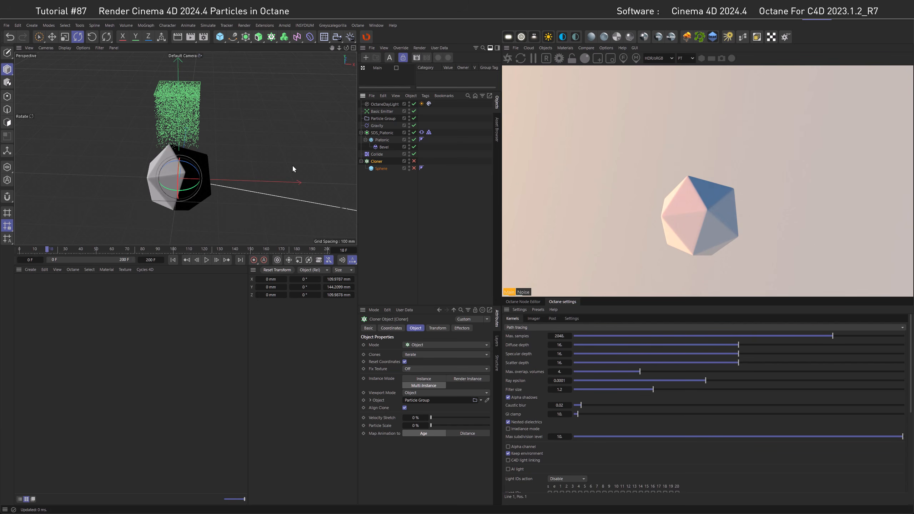
scroll(211, 121, up, 6)
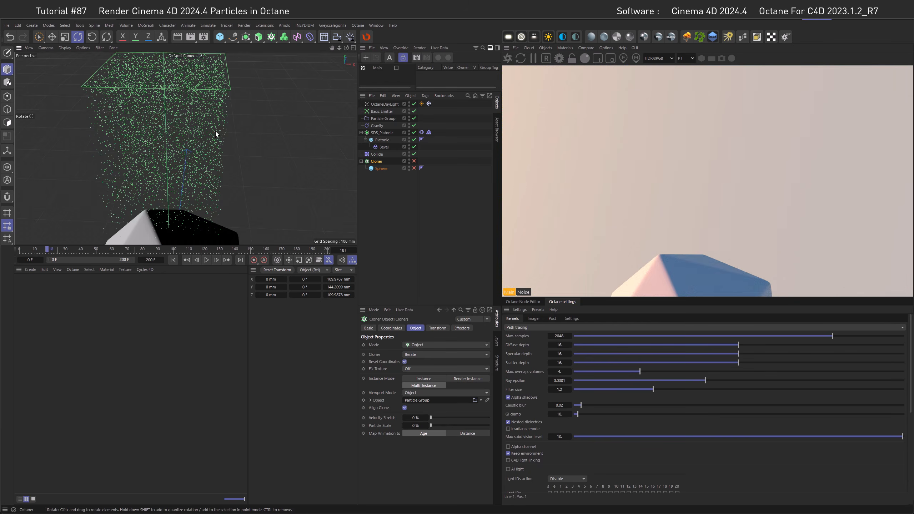
scroll(216, 131, down, 4)
click(377, 119)
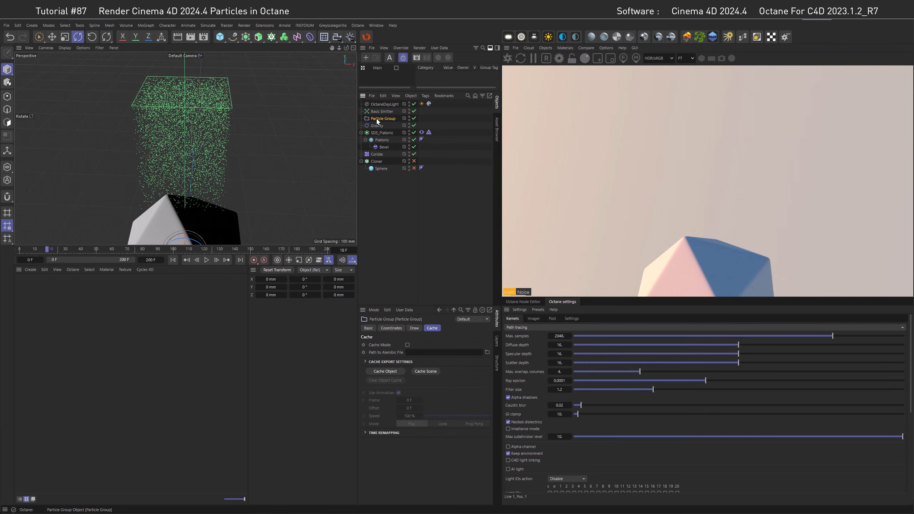
click(417, 328)
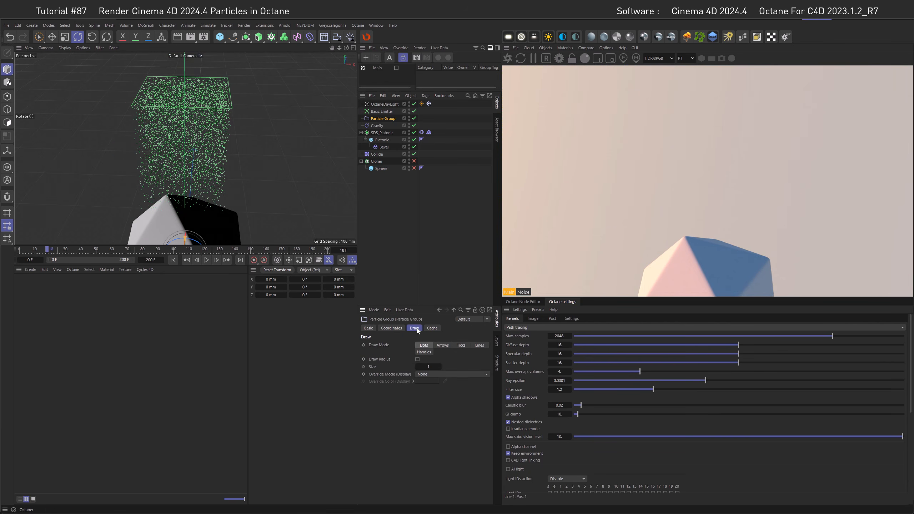
click(417, 358)
scroll(226, 127, up, 5)
alt+middle_drag(226, 127, 230, 168)
alt+drag(239, 154, 248, 144)
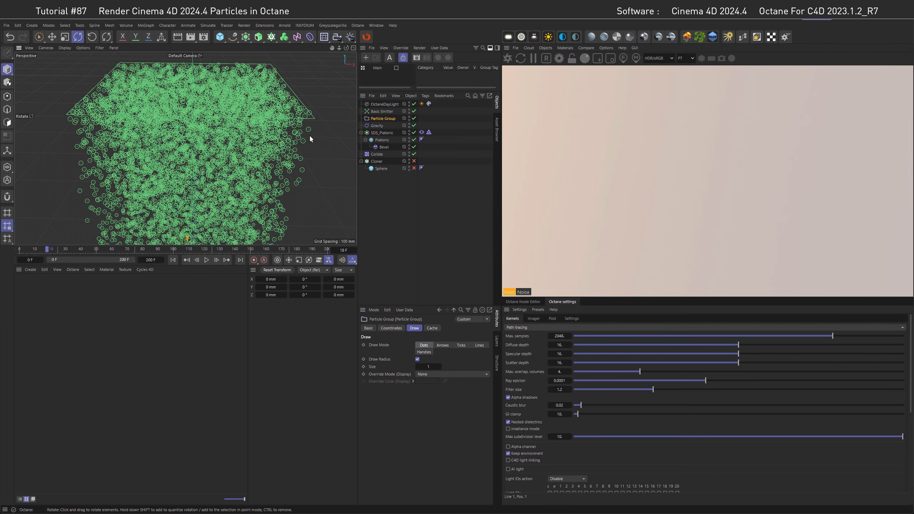
Set the cloned Sphere's radius to 1 mm.
click(381, 168)
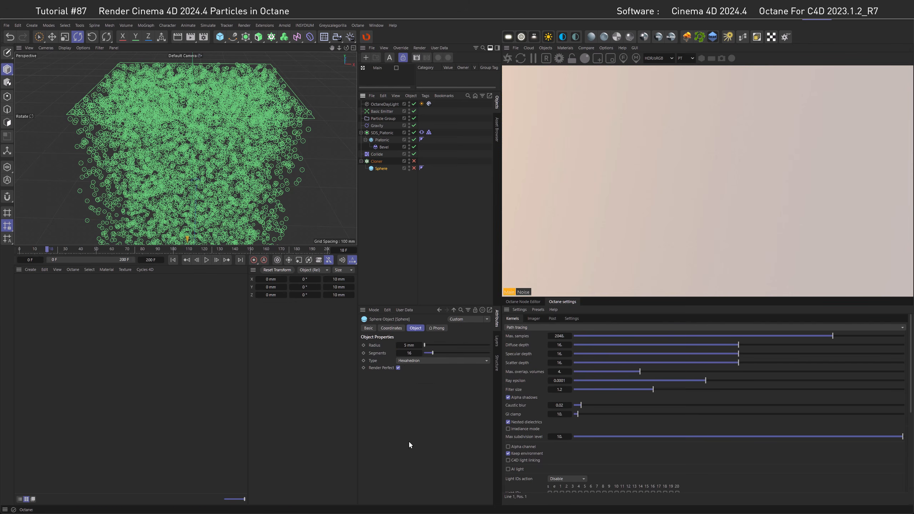
click(408, 345)
text(1)
key(Return)
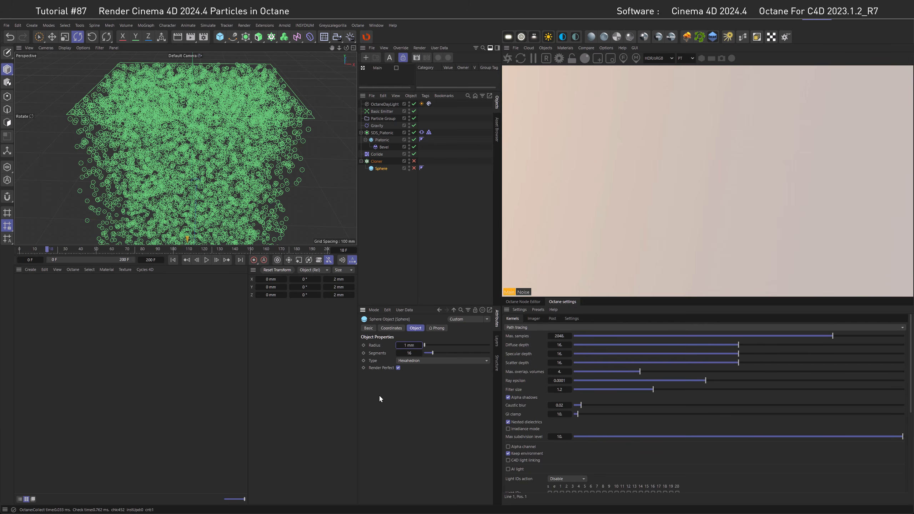
Re-enable the Sphere and Cloner, and set the Cloner's Particle Scale to 100%.
click(414, 169)
click(413, 161)
click(377, 162)
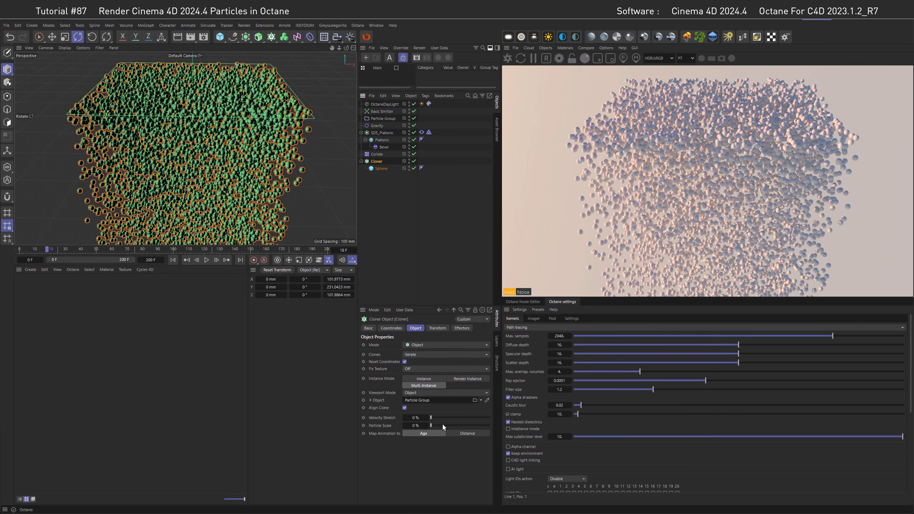
drag(431, 425, 517, 427)
Rewind to the first frame, give the Basic Emitter a radius variance of 0.75 mm, and play the simulation briefly.
click(382, 112)
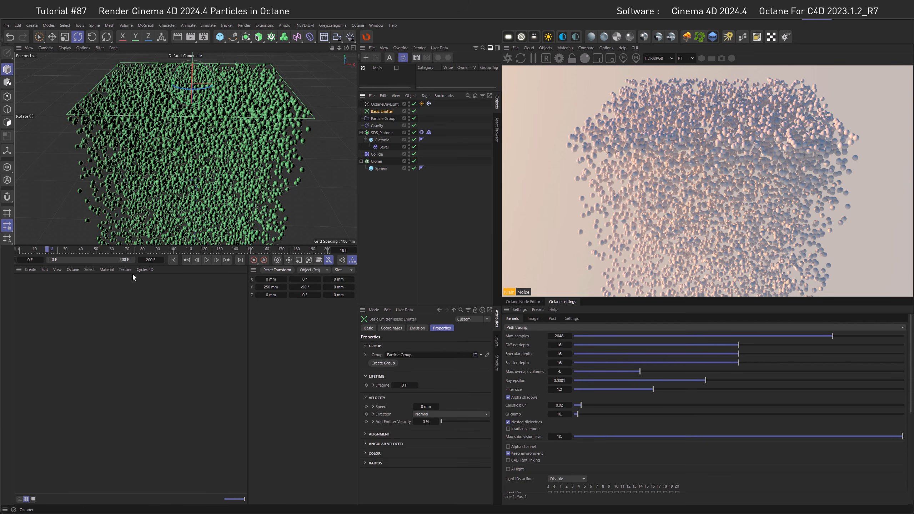
key(shift+f)
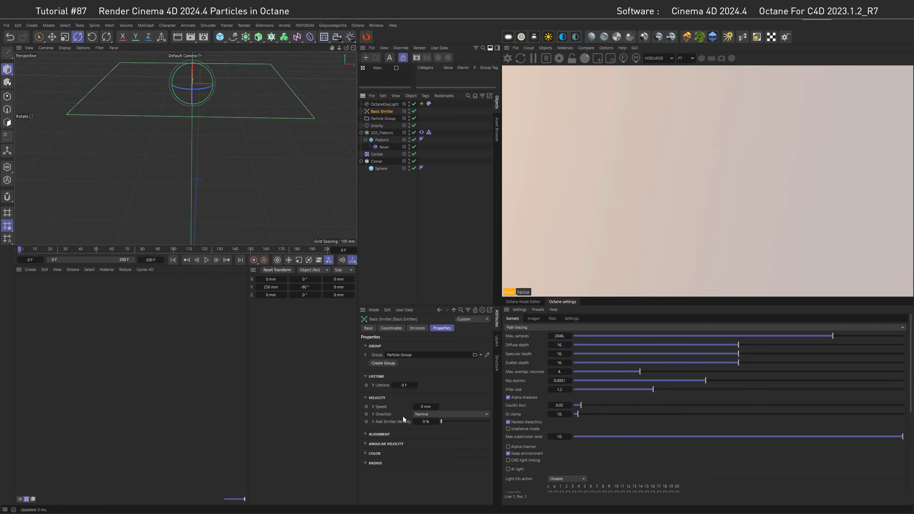
click(384, 463)
click(373, 472)
click(405, 479)
text(0)
text(,75)
key(Return)
click(207, 260)
click(207, 260)
scroll(266, 175, up, 5)
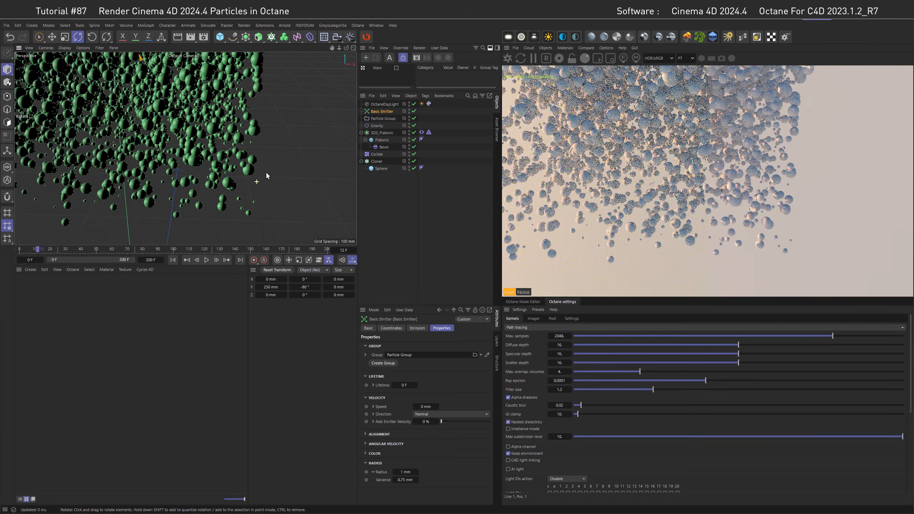
Compare the clone sizes by setting the Cloner's Particle Scale to 0% and restoring it to 100%.
click(376, 161)
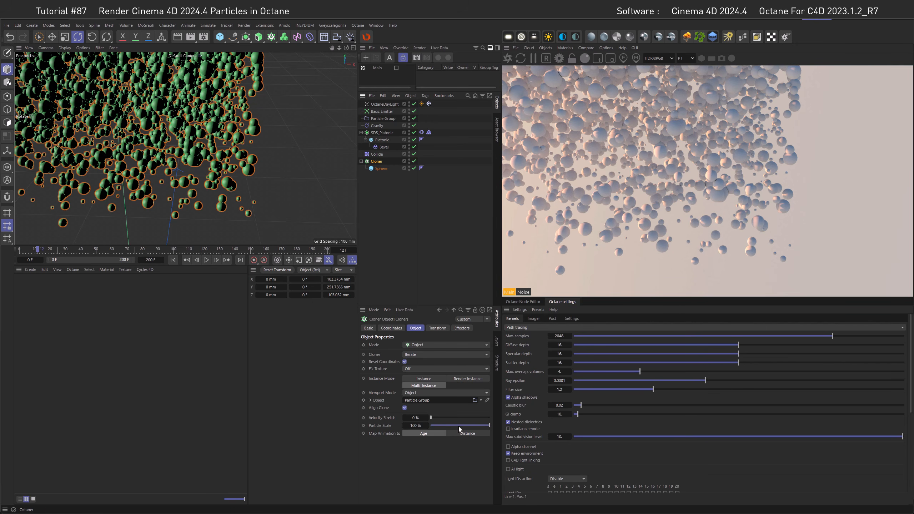
drag(458, 426, 417, 416)
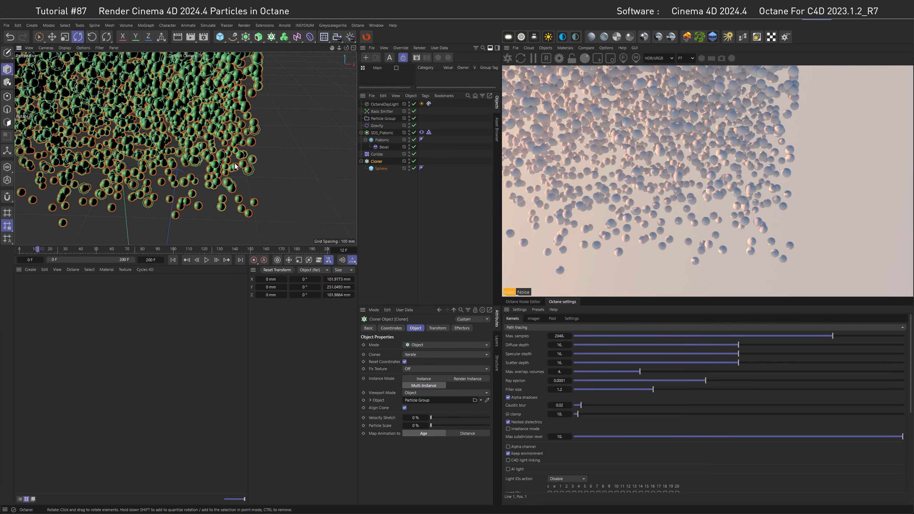
click(378, 168)
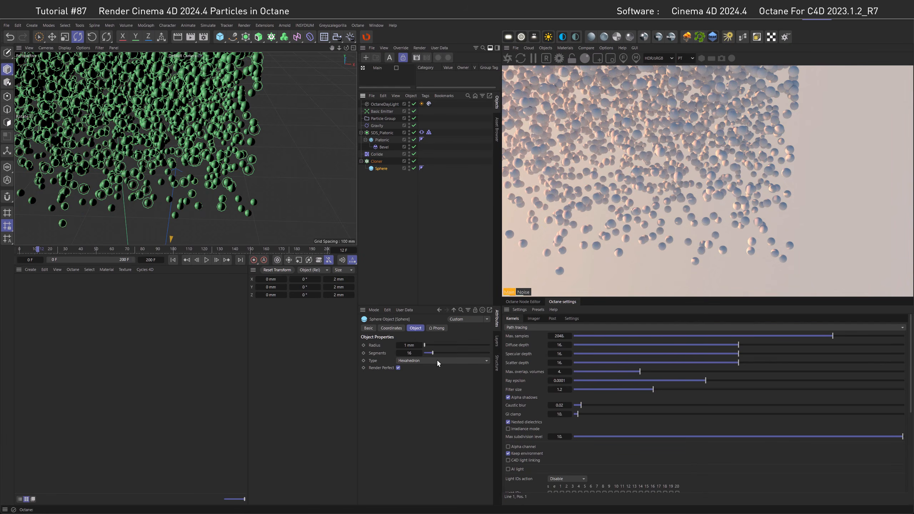
click(375, 162)
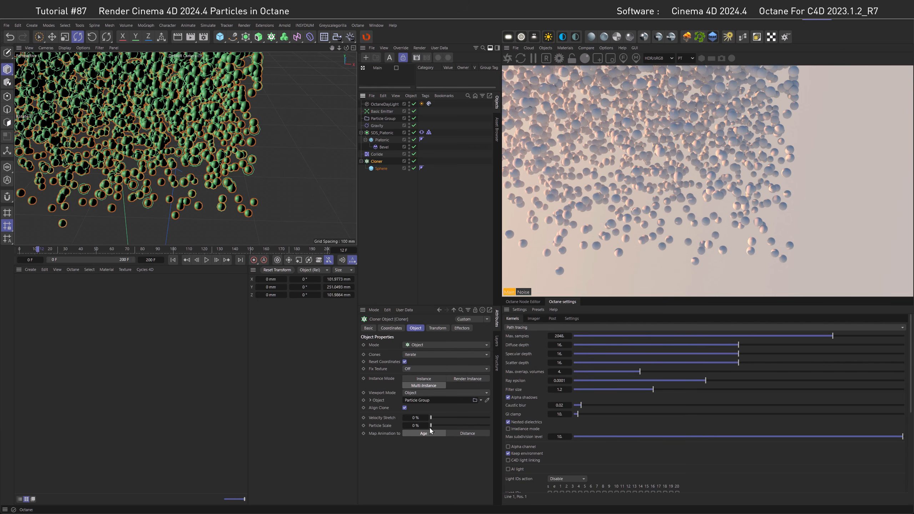
drag(431, 427, 562, 415)
key(s)
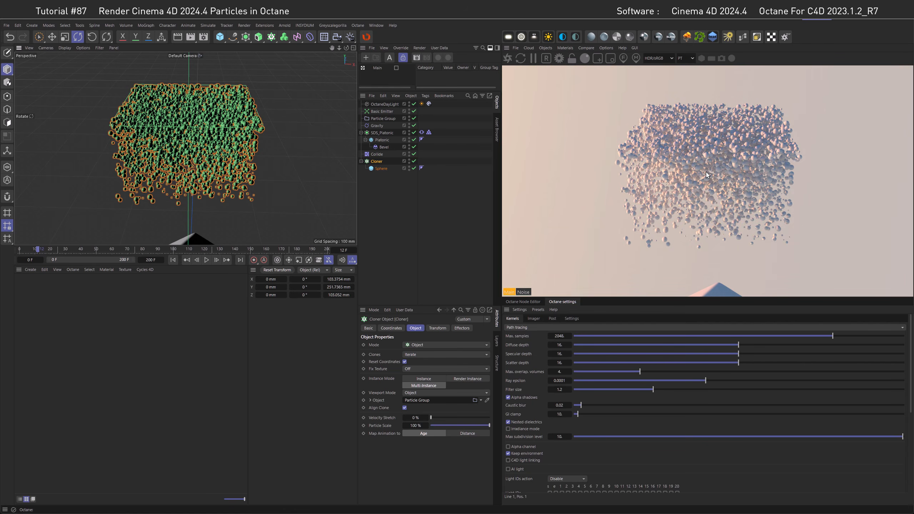
key(ctrl+z)
Paste a separator null below OctaneDayLight and place copies below Particle Group, Gravity and Collide.
click(381, 211)
key(ctrl+v)
drag(377, 105, 376, 115)
ctrl+drag(380, 111, 387, 129)
ctrl+drag(390, 132, 397, 143)
ctrl+drag(396, 148, 394, 187)
Delete the last two characters from the names of the three copied separator nulls.
double_click(414, 133)
key(Right)
key(BackSpace)
key(BackSpace)
key(Down)
key(Down)
key(Right)
key(BackSpace)
key(BackSpace)
key(Down)
key(Down)
key(Down)
key(Down)
key(Down)
key(Right)
key(BackSpace)
key(BackSpace)
key(Return)
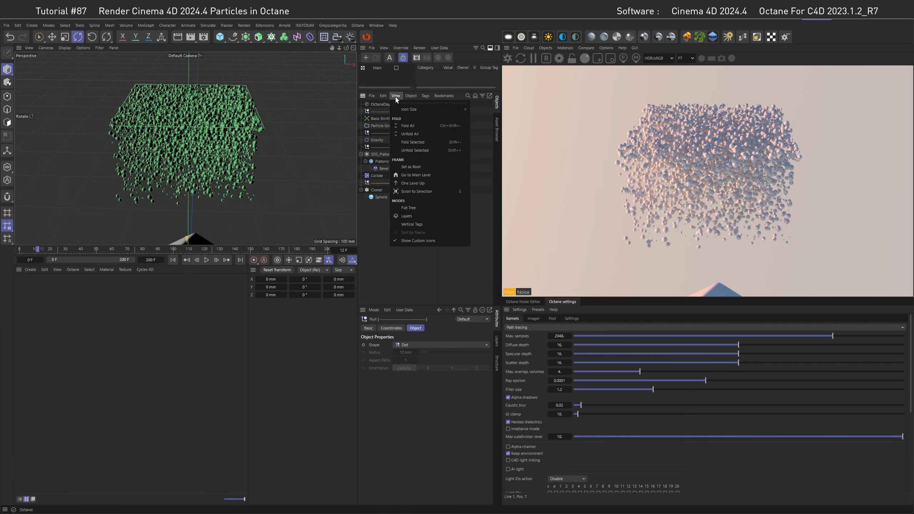
Enlarge the object list's icons and collapse the SDS_Platonic hierarchy.
click(395, 96)
click(366, 179)
click(361, 171)
click(383, 230)
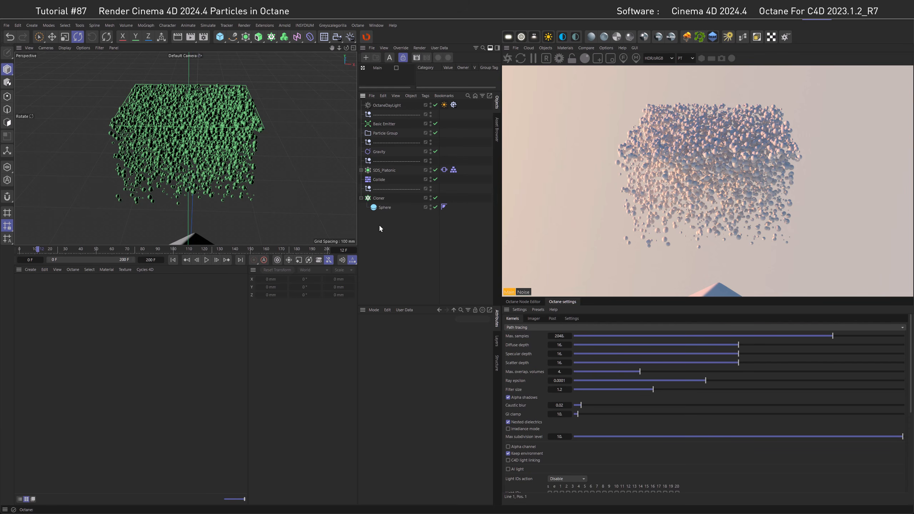
Add a Color Mapper particle modifier and make it a child of Particle Group.
click(214, 26)
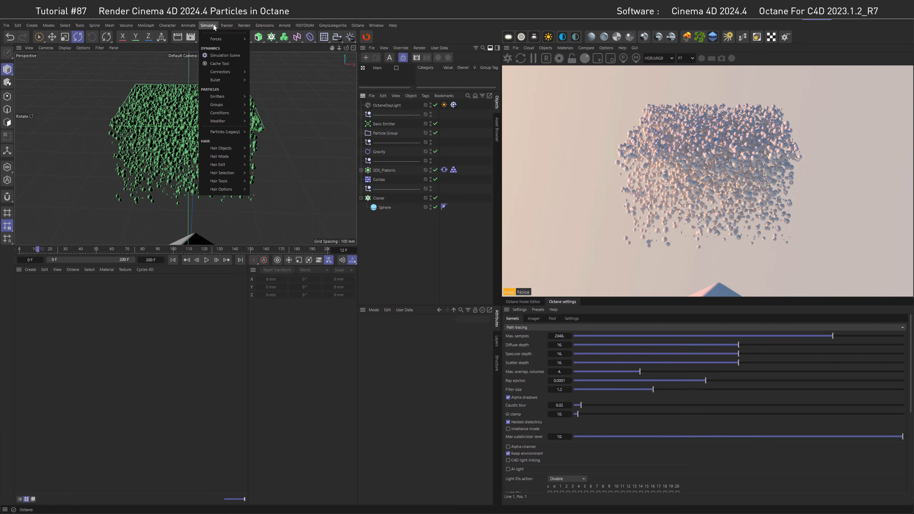
mouse_move(224, 121)
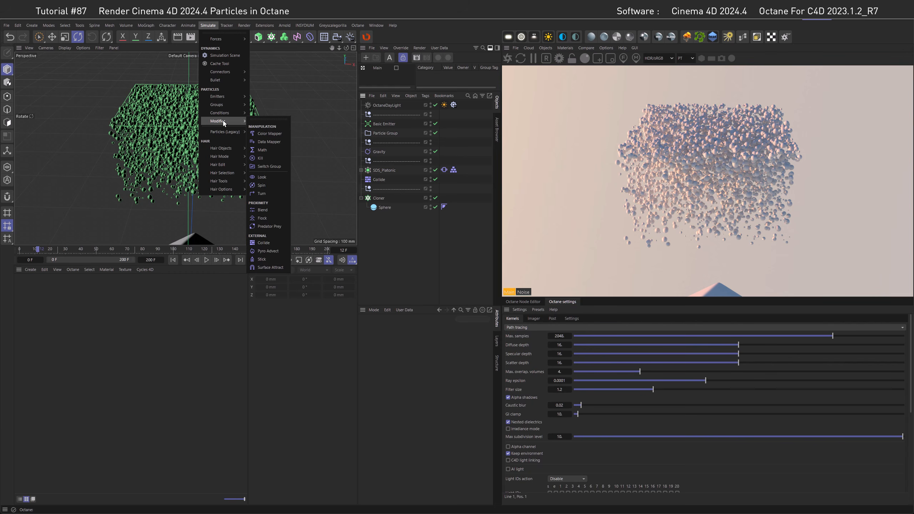
click(274, 135)
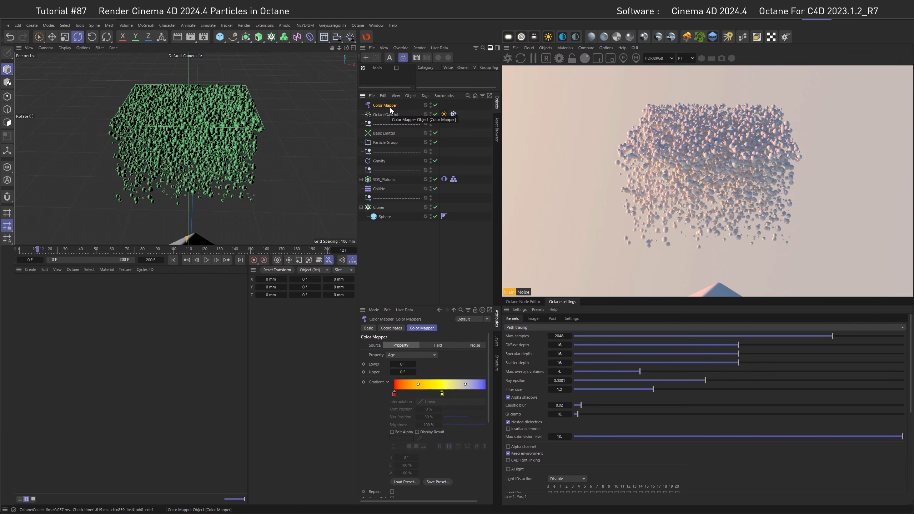
drag(389, 107, 383, 146)
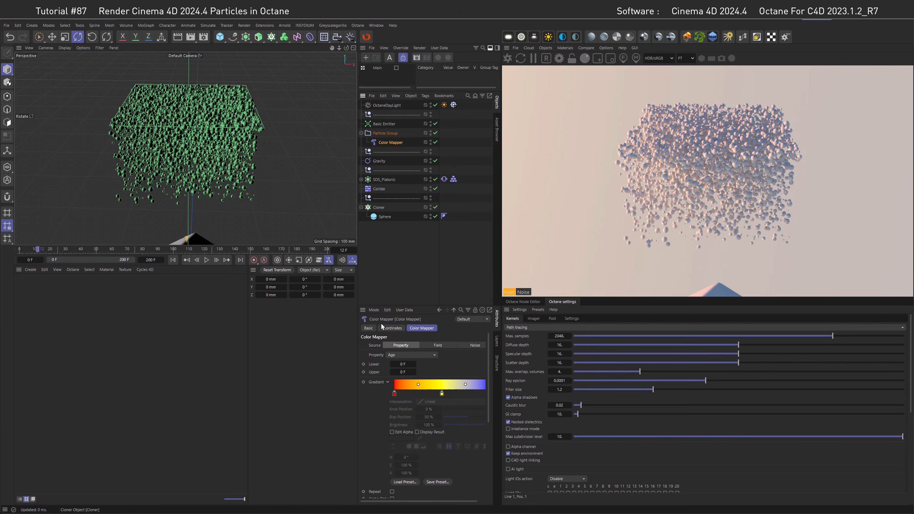
Set the Color Mapper's property to Age Percentage with an upper limit of 100%.
click(400, 355)
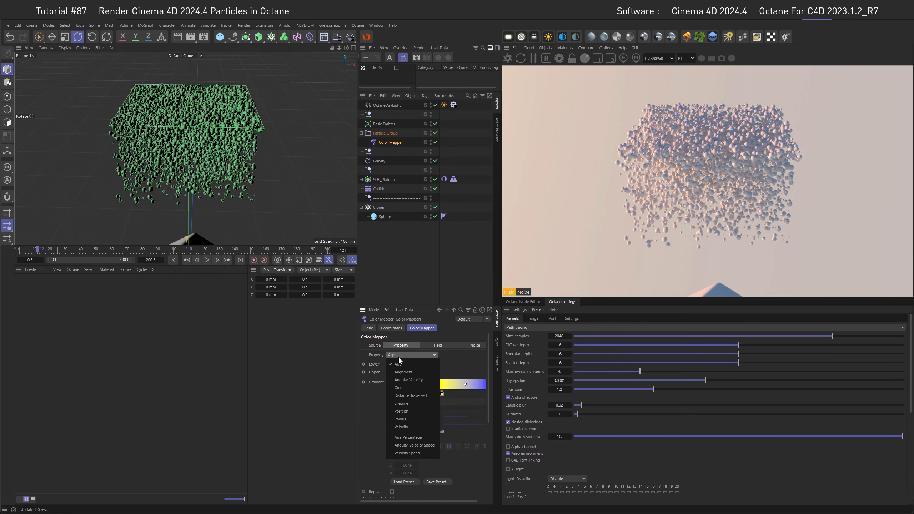
click(402, 437)
double_click(402, 372)
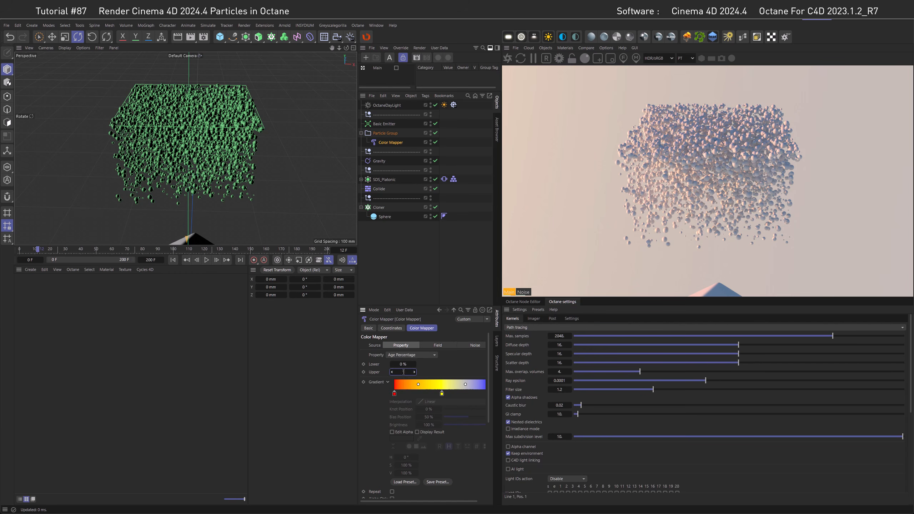
drag(457, 468, 426, 465)
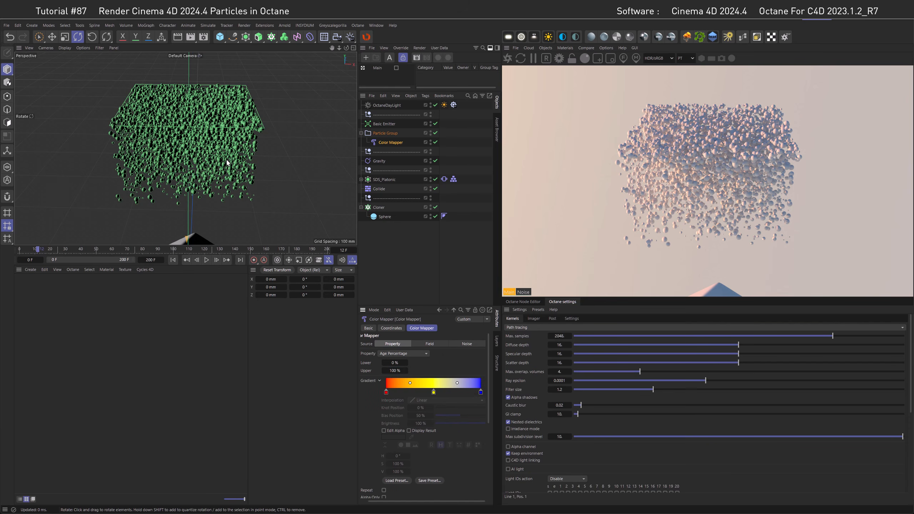
Set the Basic Emitter's particle lifetime to 60 F.
click(378, 123)
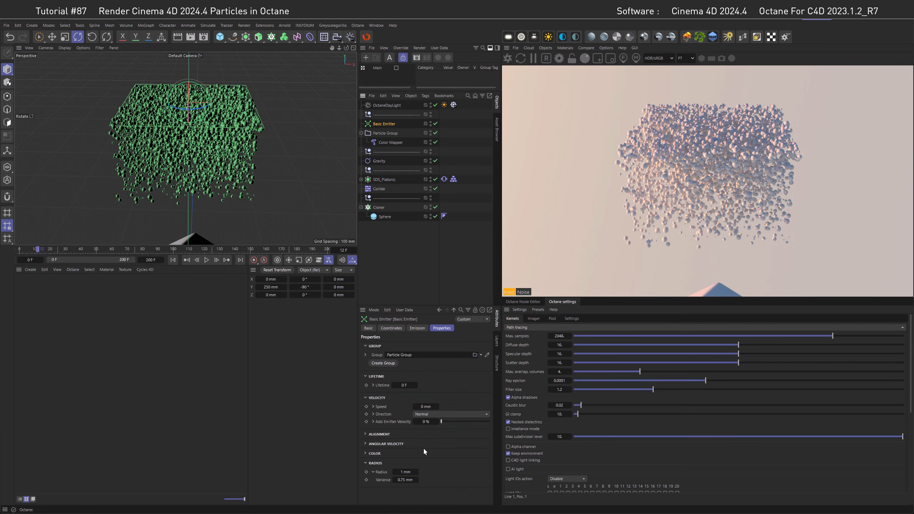
click(401, 385)
text(60)
key(Return)
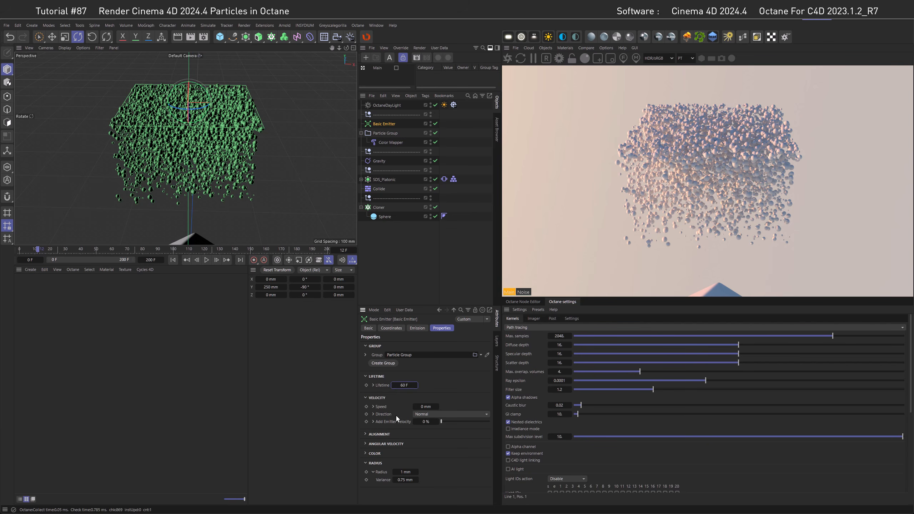
Play the simulation from the start and inspect how the particle colours change with age.
click(173, 259)
click(206, 260)
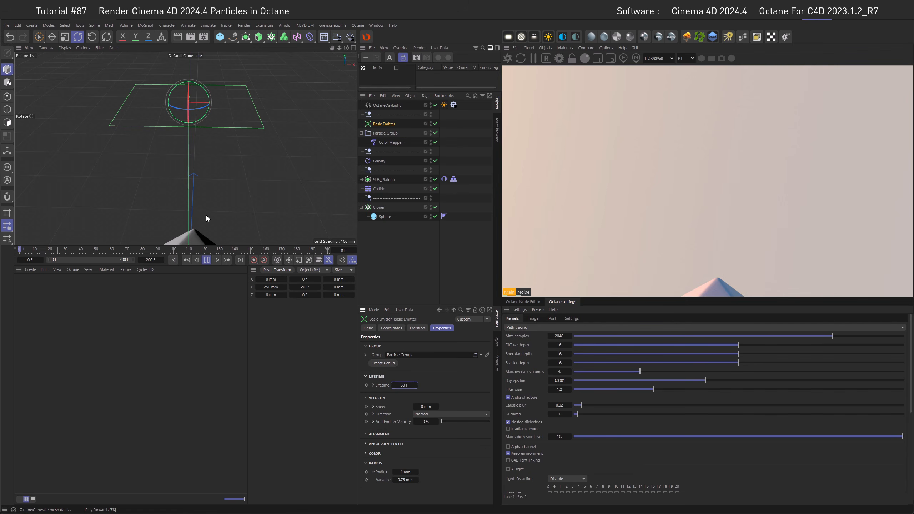
alt+middle_drag(200, 186, 195, 161)
alt+right_drag(195, 160, 204, 215)
alt+middle_drag(204, 216, 202, 183)
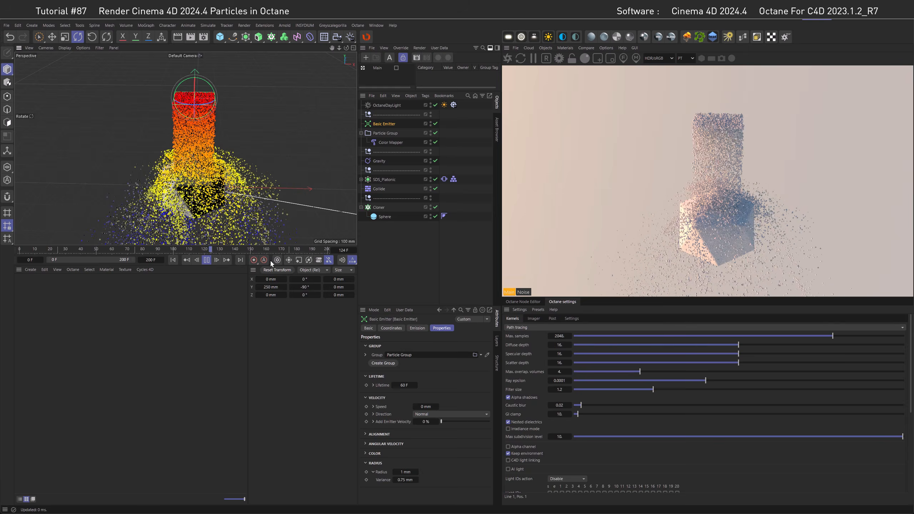
Rewind the simulation, then create an Octane Diffuse material named Particle and apply it to the Sphere in the Cloner.
click(206, 259)
click(173, 260)
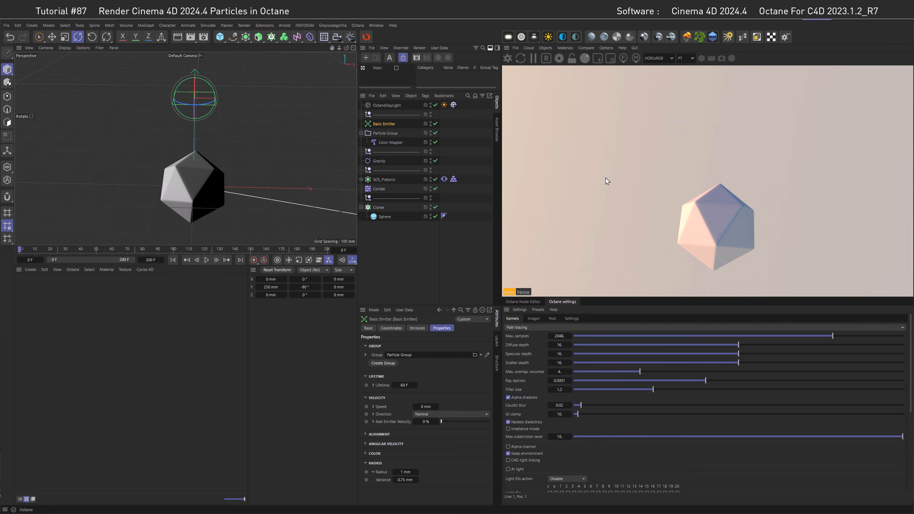
click(565, 48)
mouse_move(590, 84)
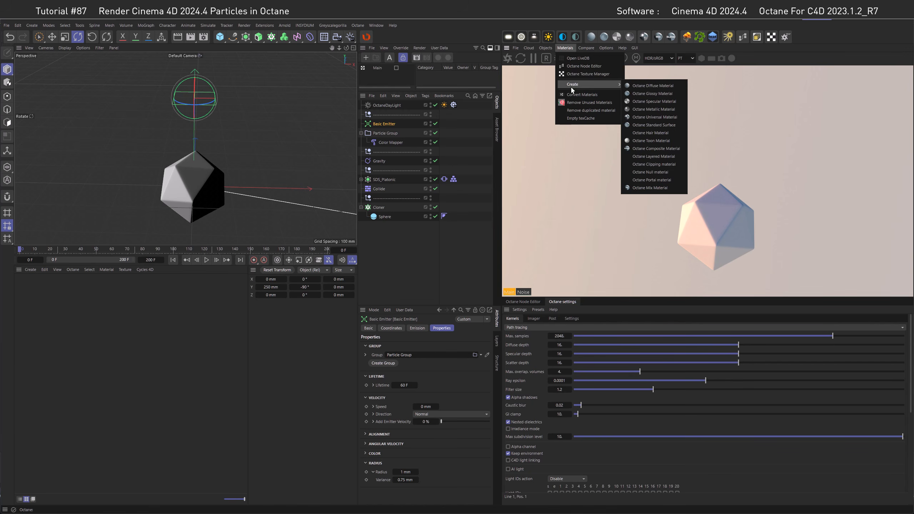
click(651, 86)
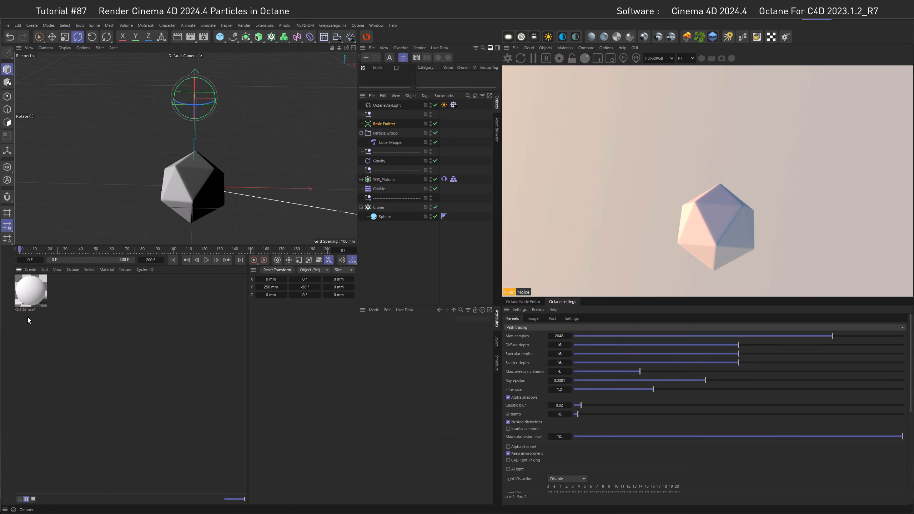
double_click(27, 309)
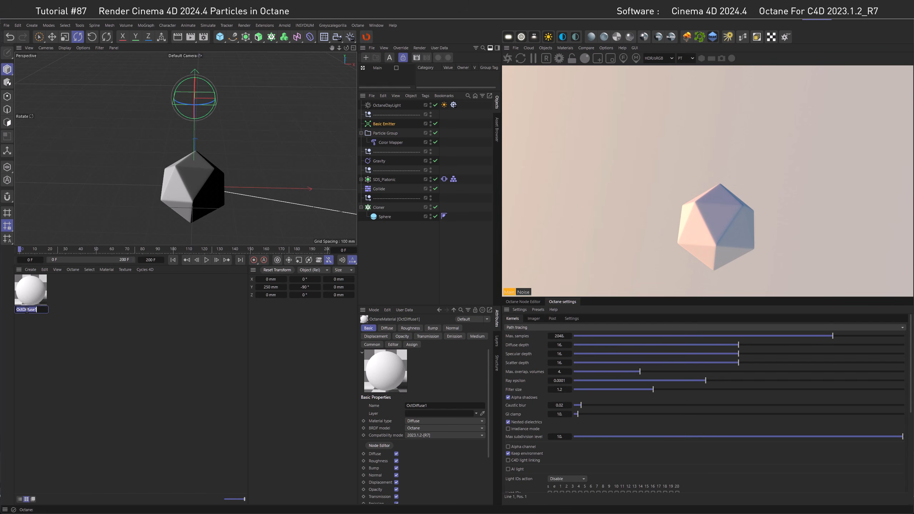
text(Particle)
key(Return)
drag(44, 292, 389, 217)
Load the Particle material into the Octane Node Editor and add an Instance color node beside it.
click(520, 301)
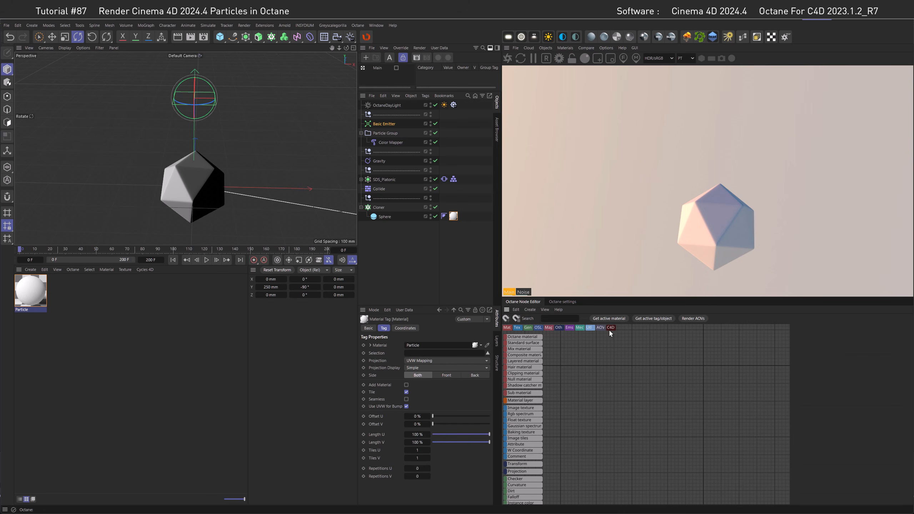
click(608, 318)
middle_drag(589, 417, 690, 387)
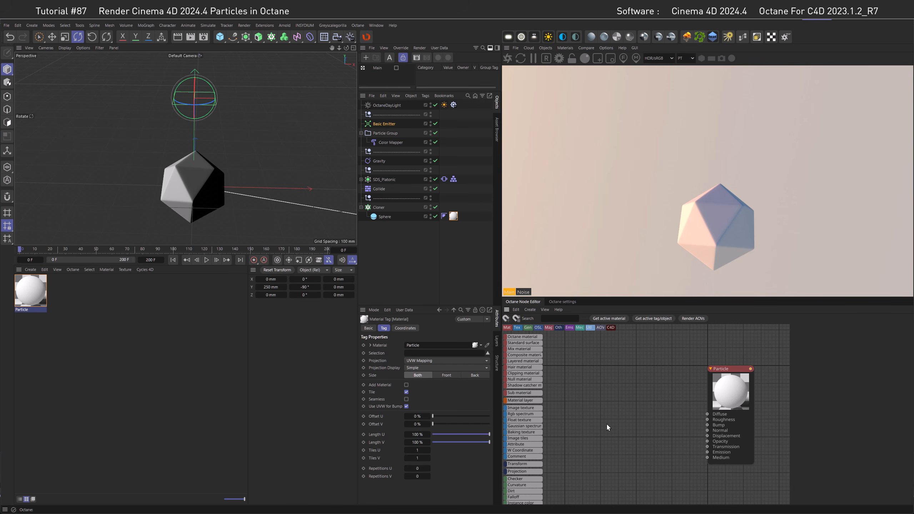
key(Tab)
text(INST)
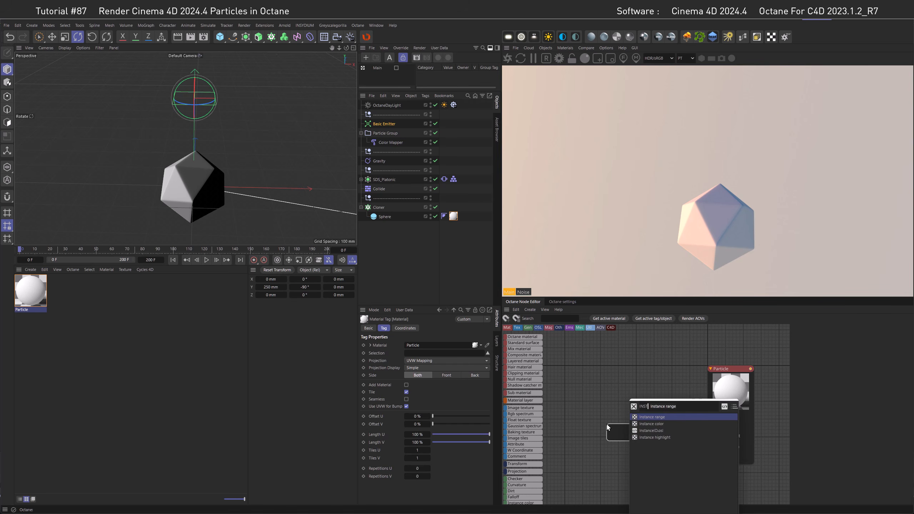
click(641, 425)
drag(628, 441, 619, 418)
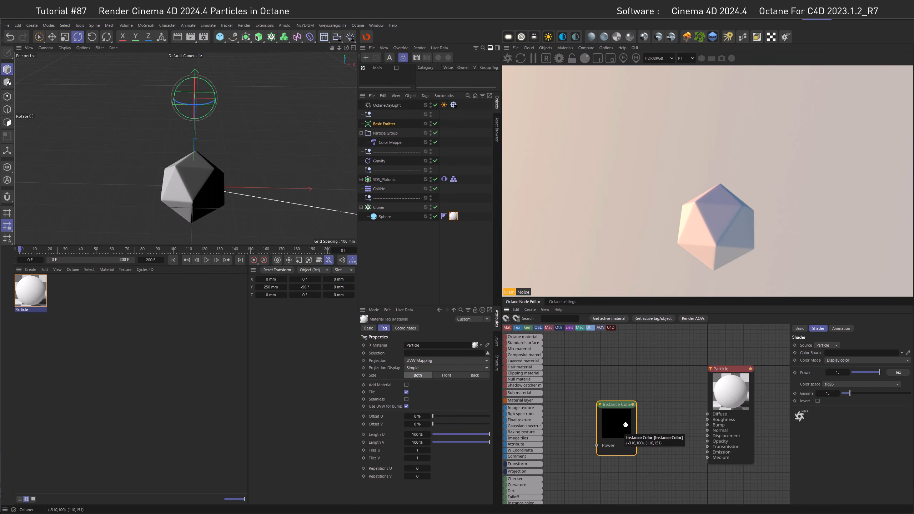
Connect the Instance Color node to the Particle material's Diffuse channel and assign the Cloner as its color source.
click(836, 361)
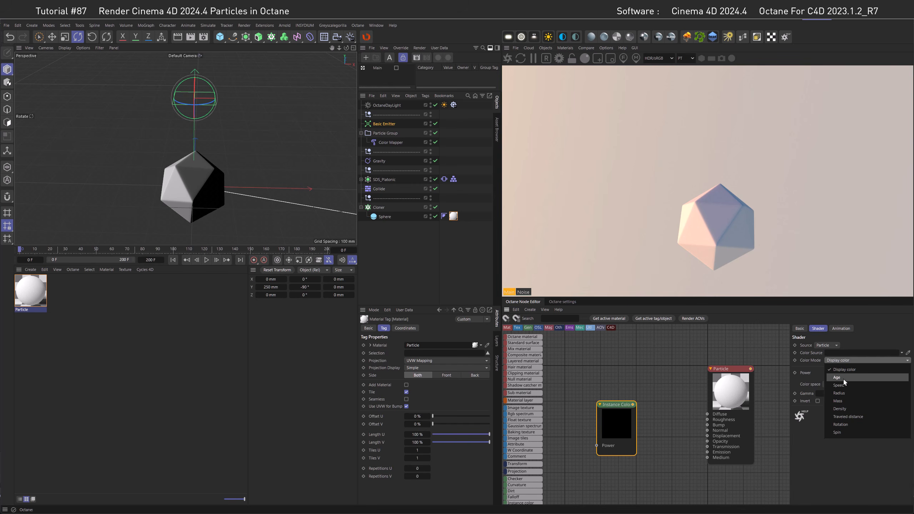
click(632, 376)
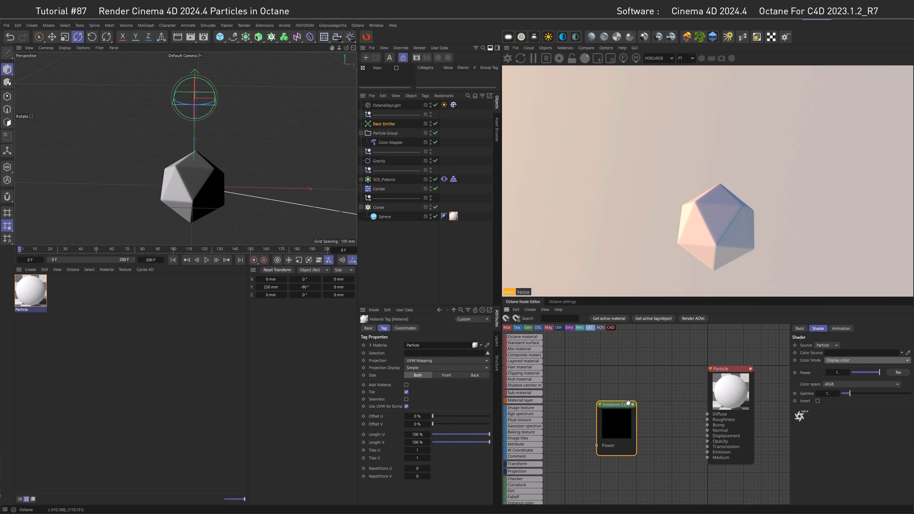
drag(633, 404, 707, 414)
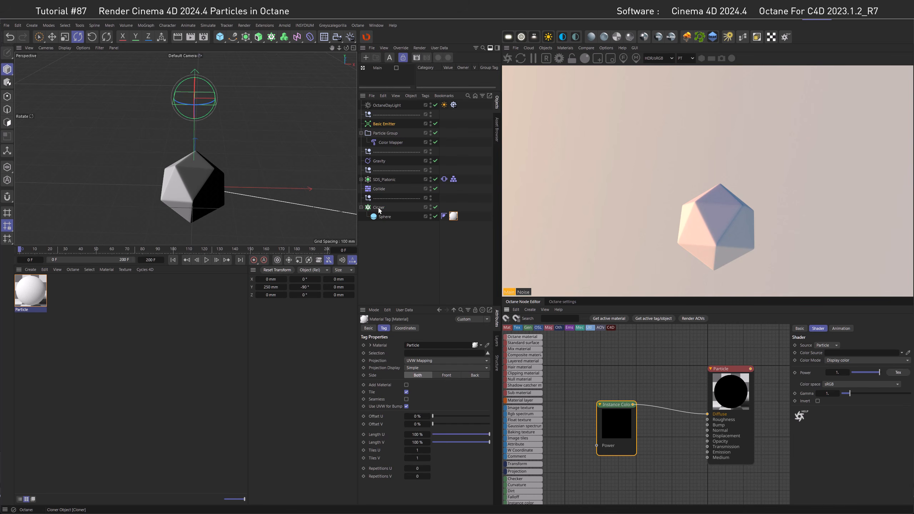
drag(381, 211, 845, 353)
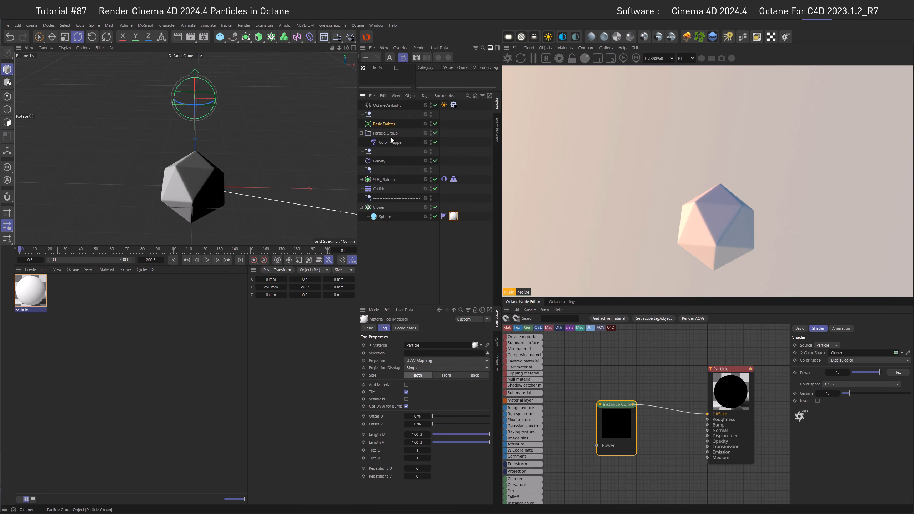
Play the simulation to about frame 60 and inspect the particle colours in the Octane render.
click(207, 259)
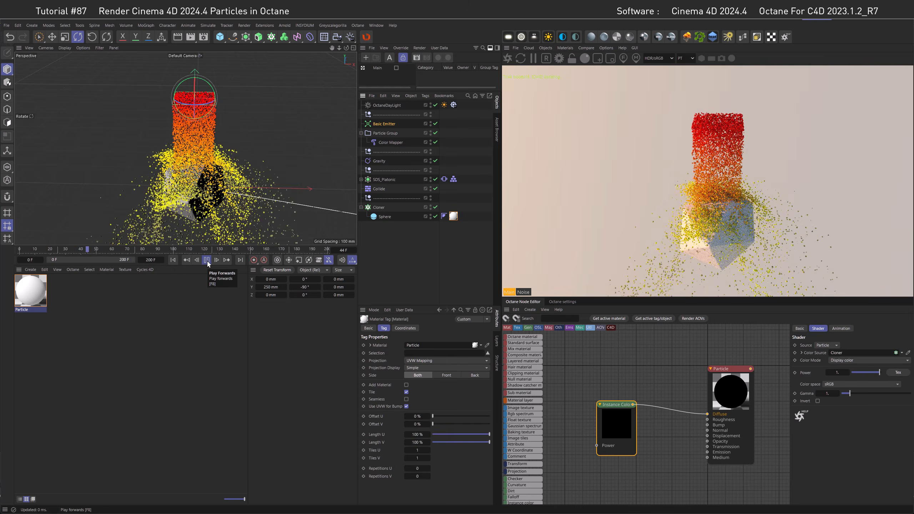
click(206, 260)
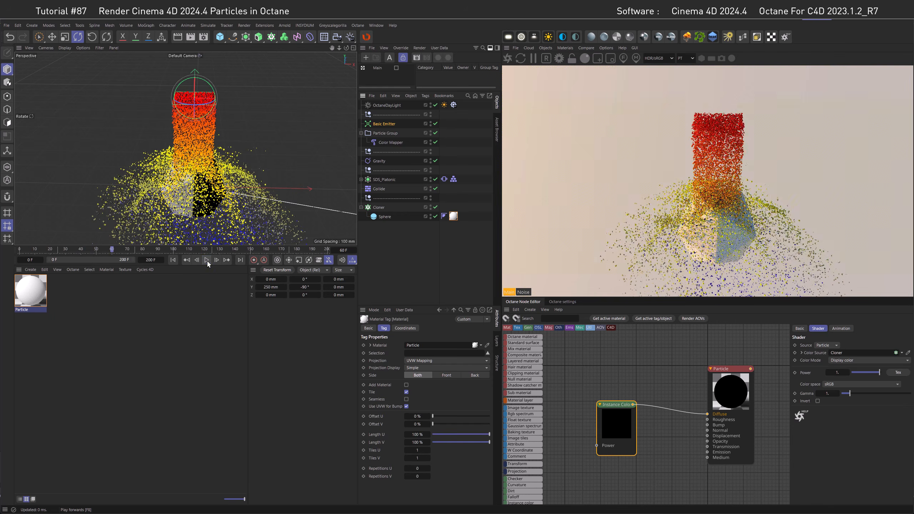
click(401, 233)
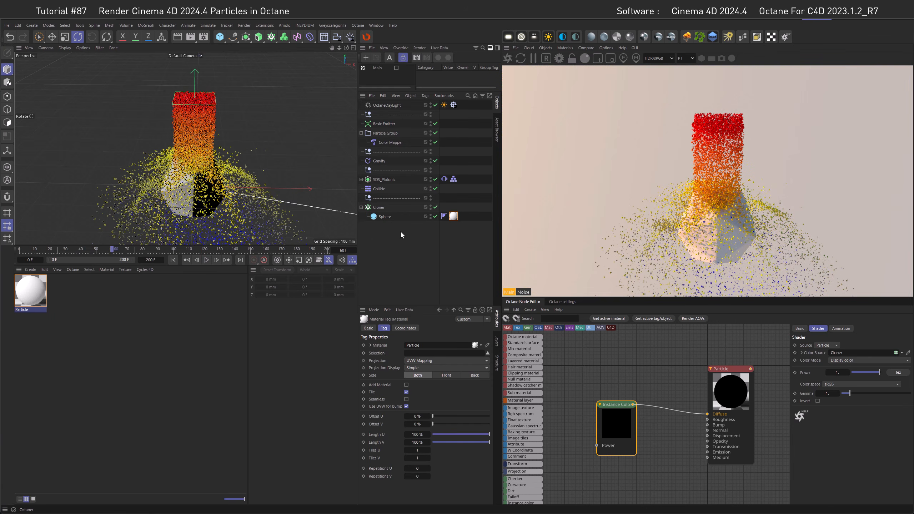
Add a camera, look through it, and give it an Octane Camera tag with the motion blur shutter type set to Angle.
click(337, 36)
click(436, 105)
right_click(383, 106)
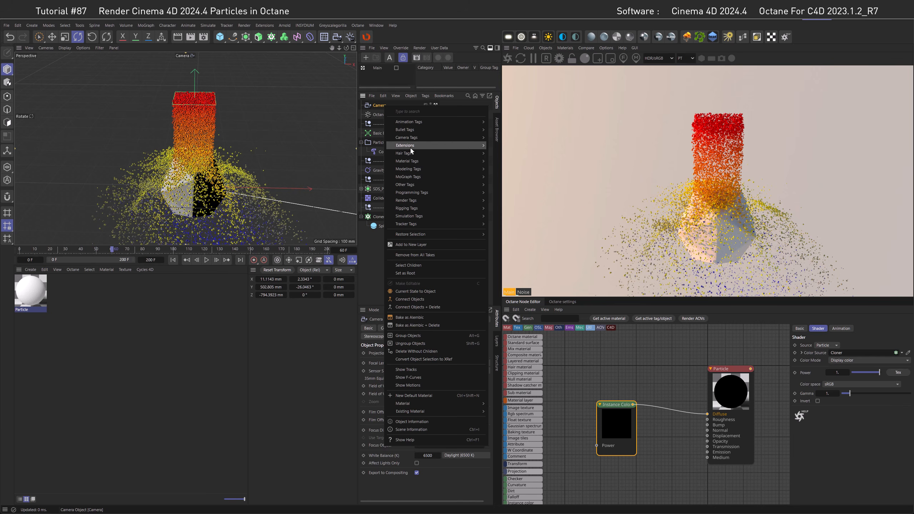
mouse_move(411, 148)
mouse_move(520, 147)
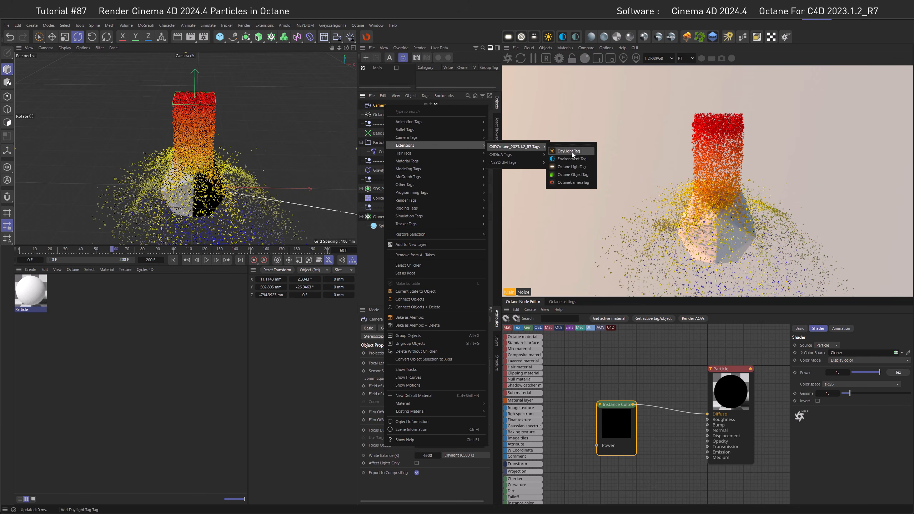
click(576, 182)
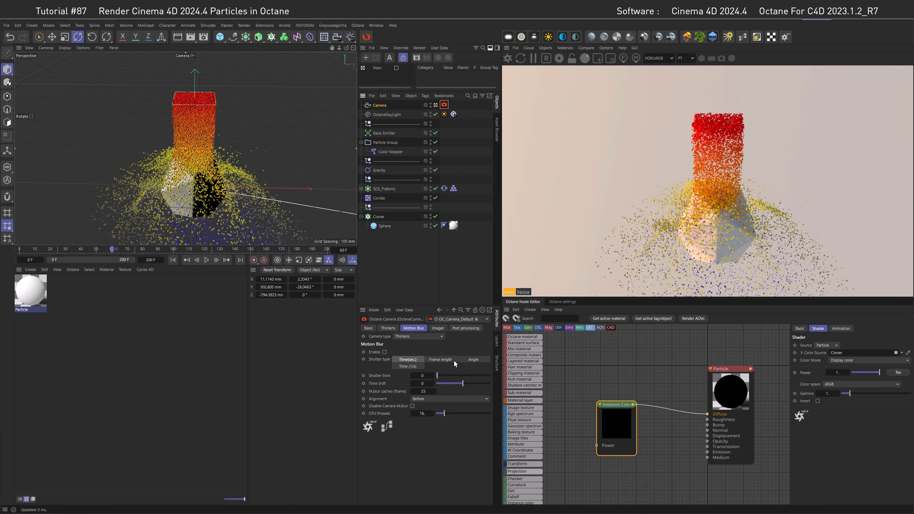
click(471, 359)
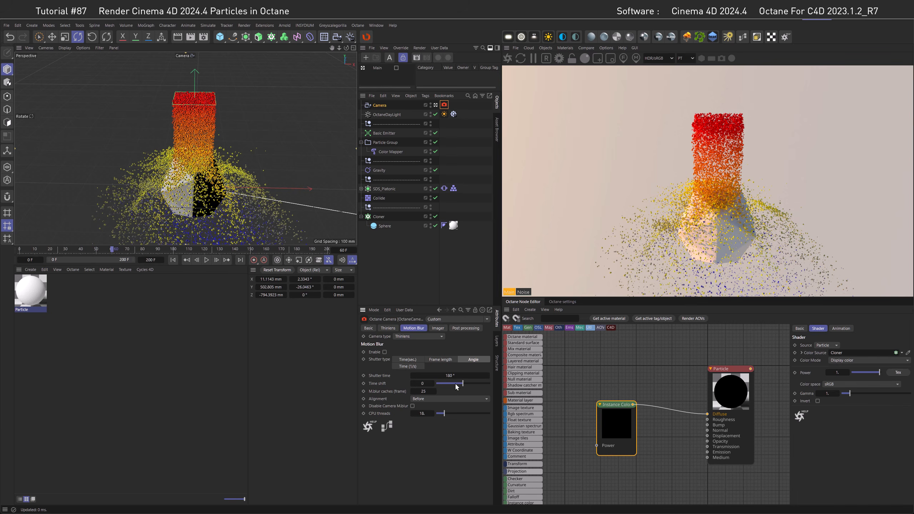
Add an Octane Object tag to the Cloner and show the tag's motion blur settings.
right_click(379, 218)
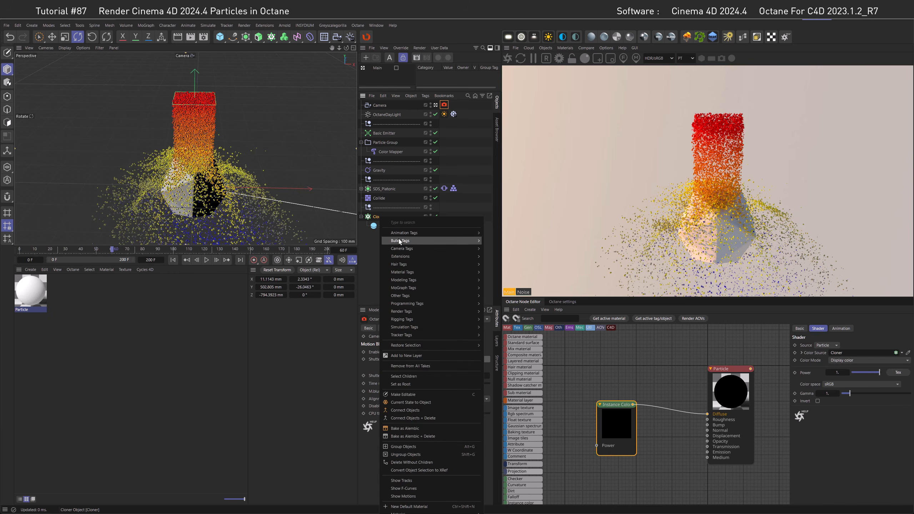
mouse_move(513, 261)
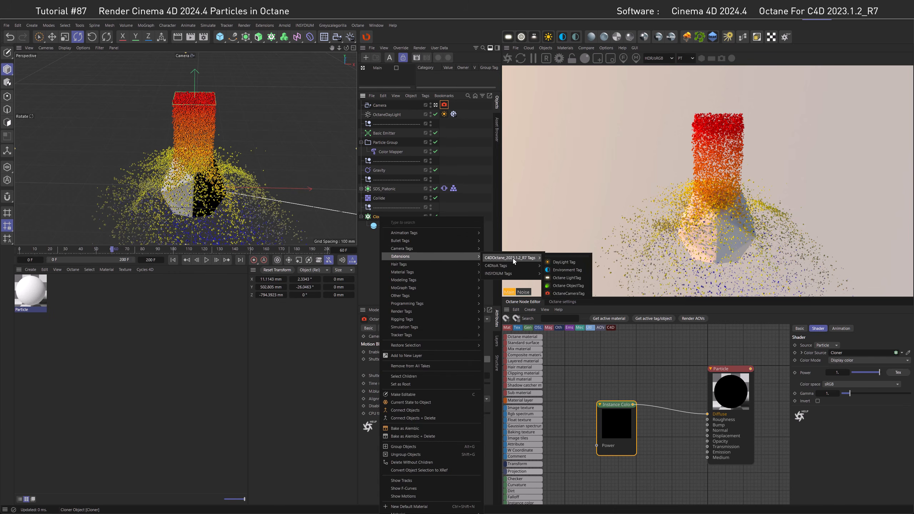
click(564, 286)
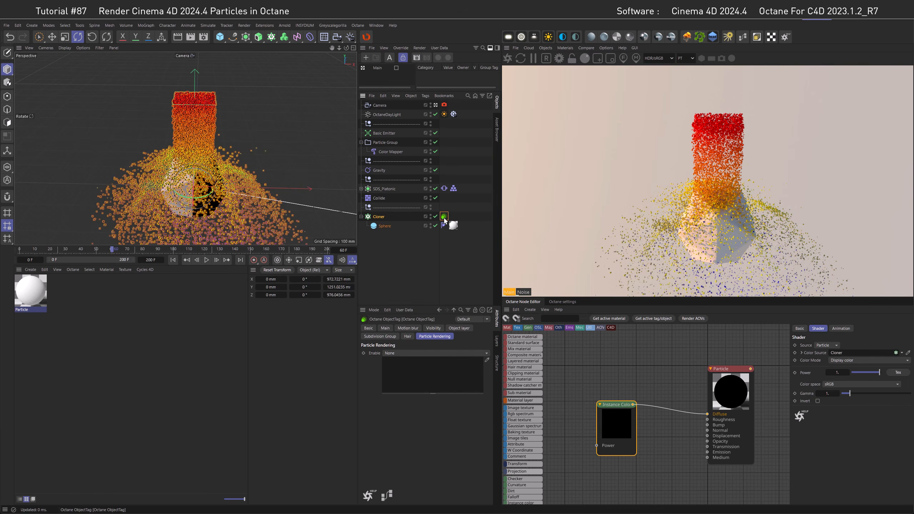
click(407, 329)
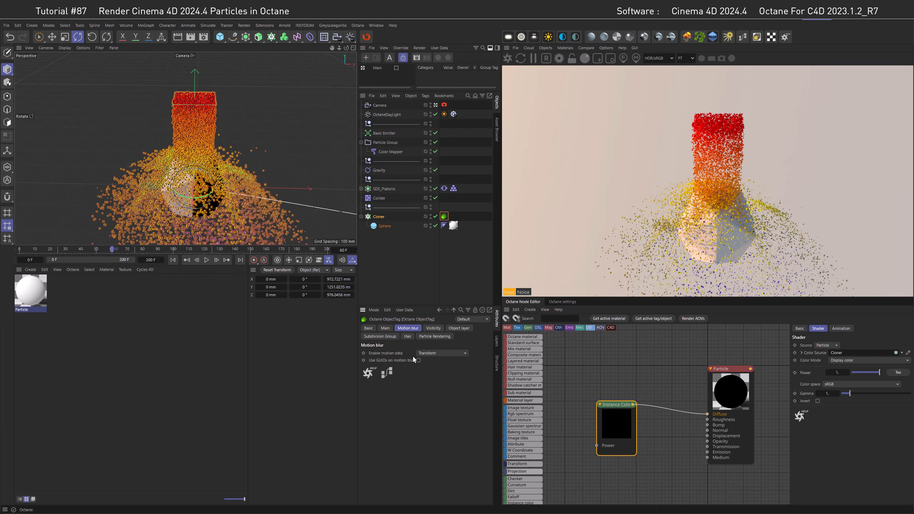
Step the simulation forward five frames, then replay it from the start to about frame 24 and inspect the render.
click(216, 260)
click(216, 260)
click(216, 260)
click(216, 260)
click(217, 260)
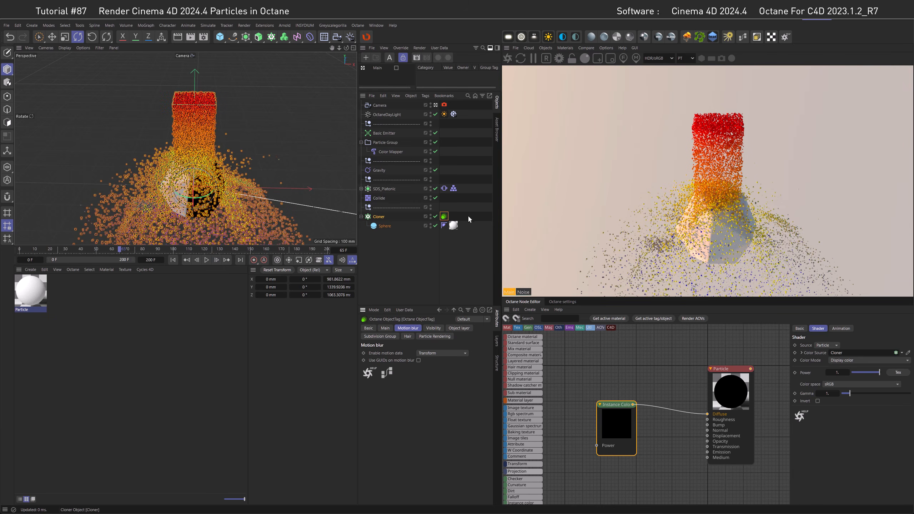
click(173, 259)
click(205, 260)
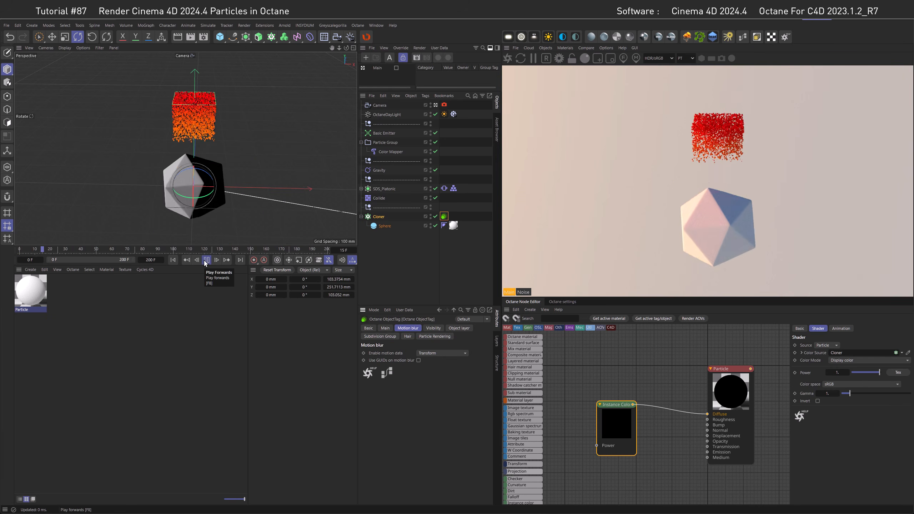
click(205, 262)
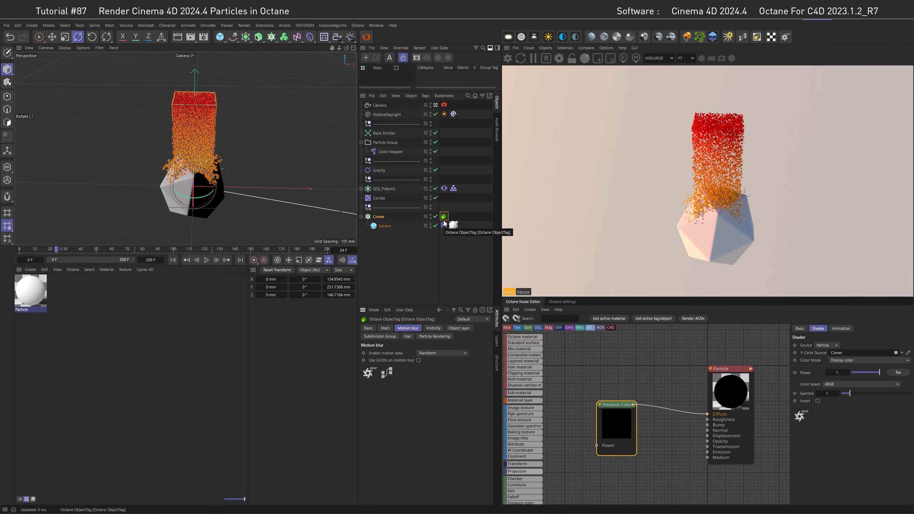
Enable motion blur in the camera's Octane tag and play the simulation to check the blur in the render.
click(445, 105)
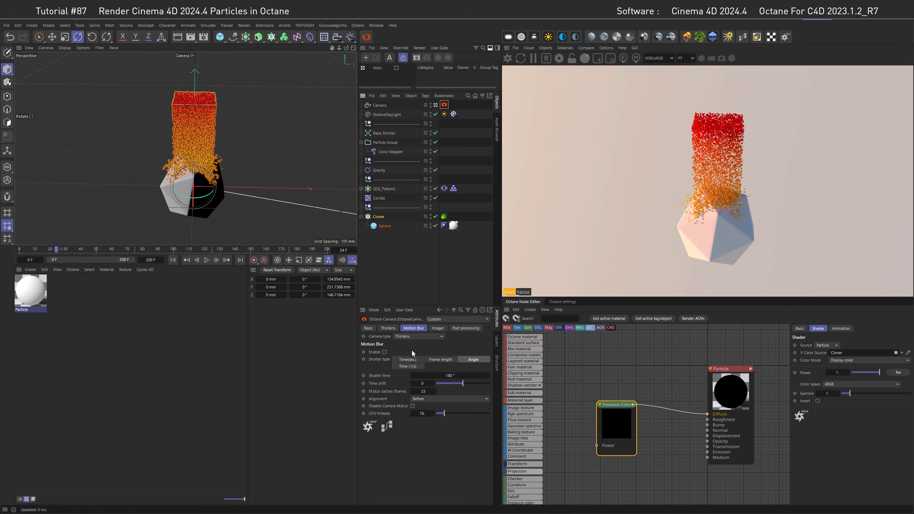
click(384, 352)
click(207, 259)
click(207, 261)
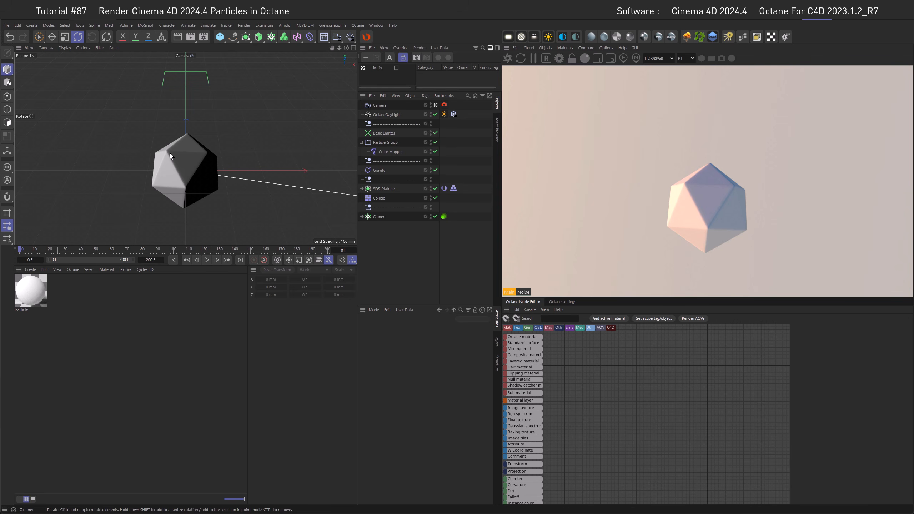
Add a second particle group, place it below the existing Particle Group, and name it Collided.
click(208, 25)
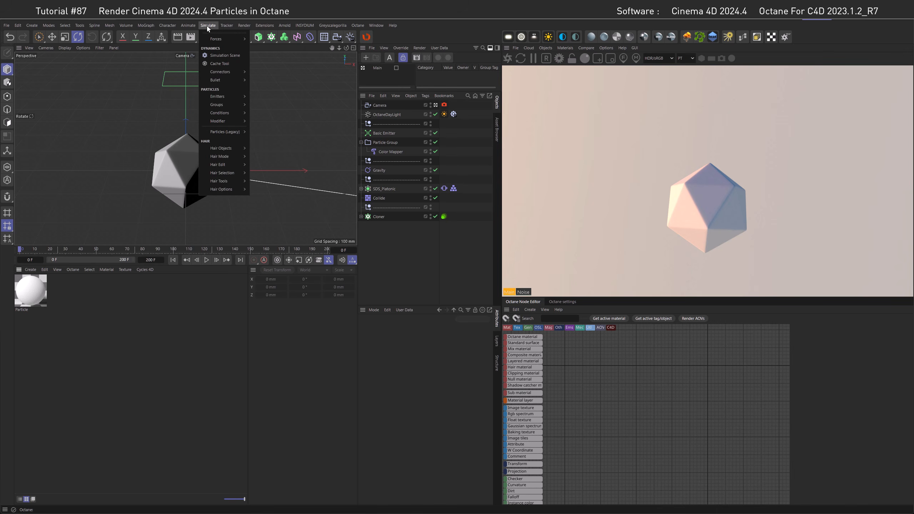
mouse_move(223, 104)
click(266, 105)
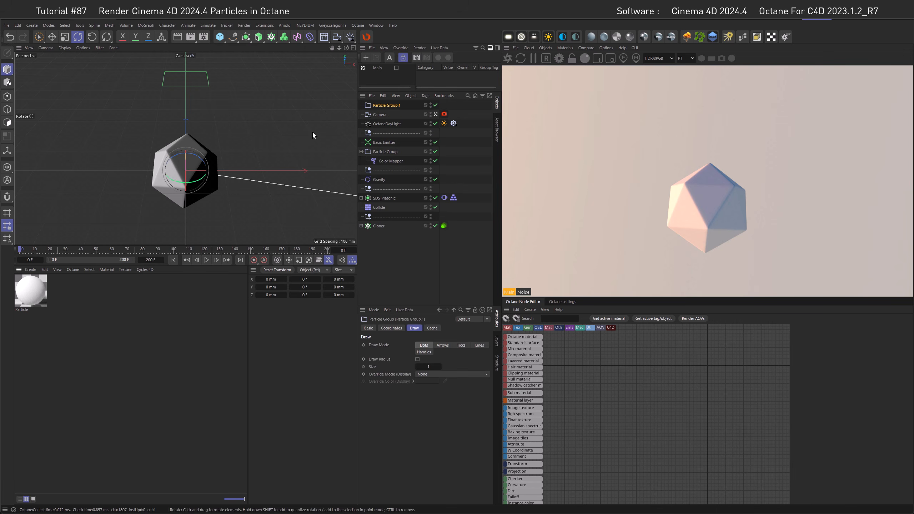
drag(390, 105, 376, 165)
double_click(384, 161)
text(Collided)
key(Return)
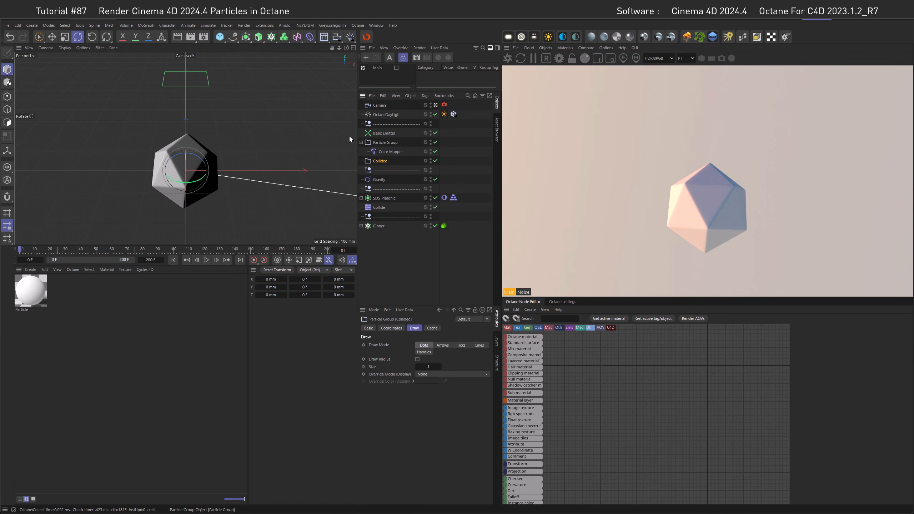
Assign Collided as the Collide modifier's target group and play the simulation to about frame 36.
click(376, 207)
drag(380, 161, 420, 390)
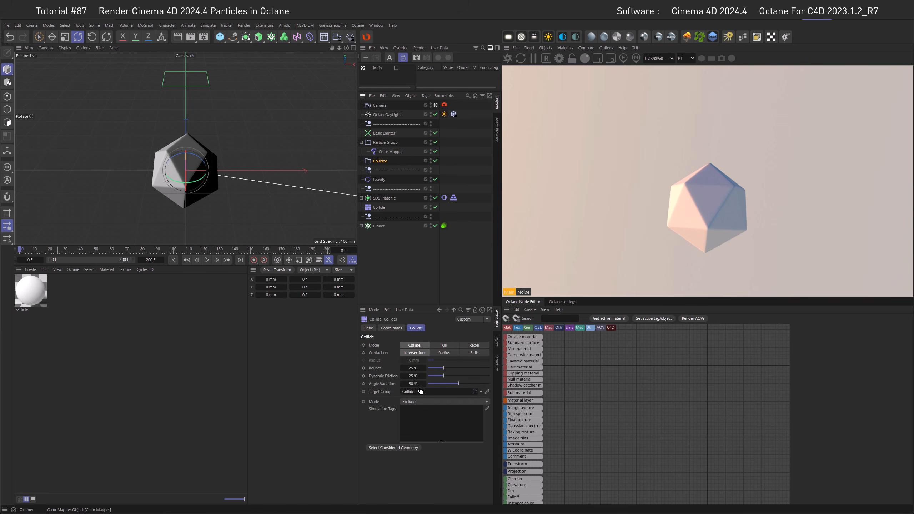
click(207, 260)
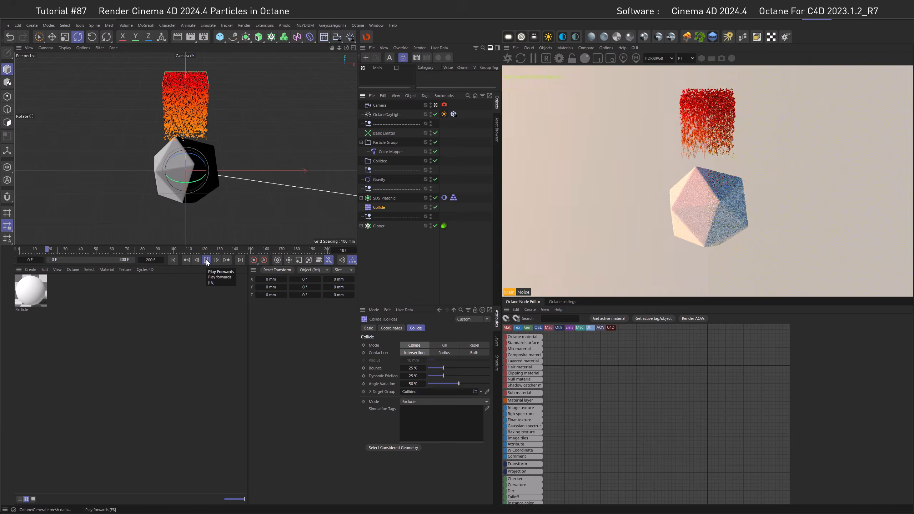
click(207, 260)
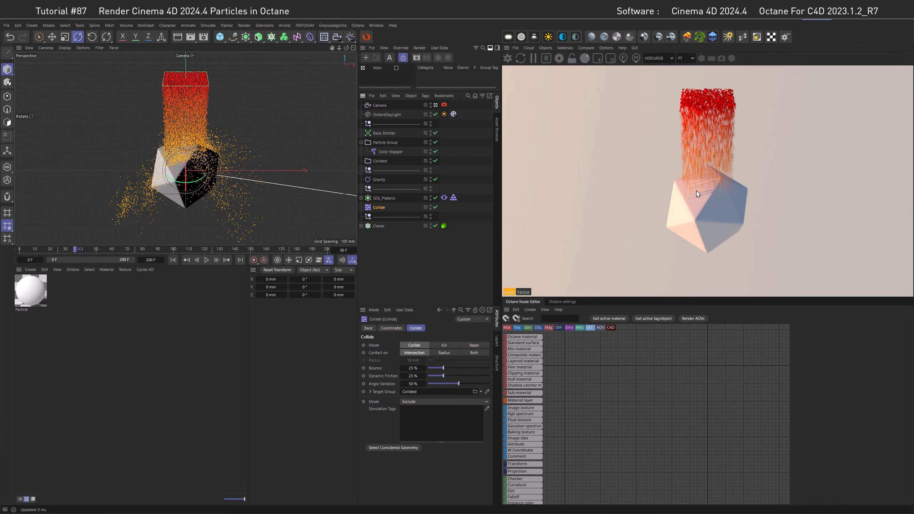
Return the animation to frame 0 and add a Multi Group object directly below the Collided group.
click(379, 226)
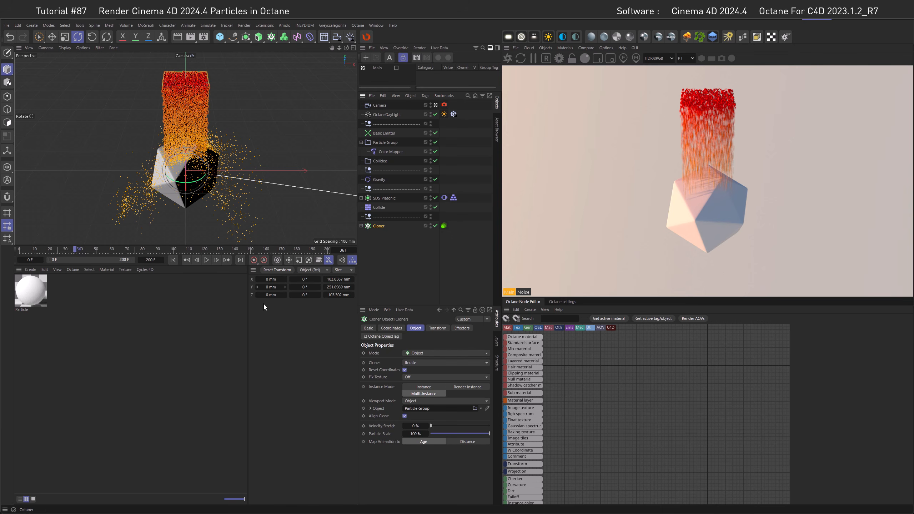
click(175, 260)
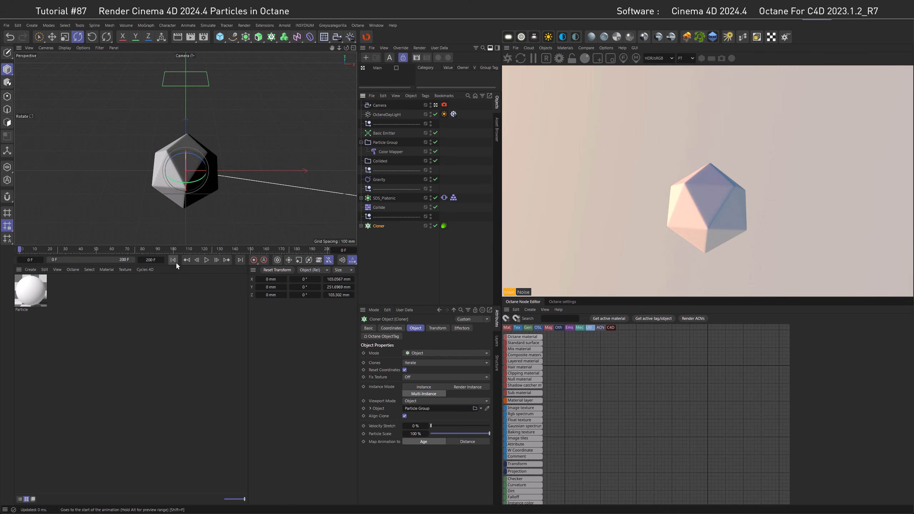
click(210, 25)
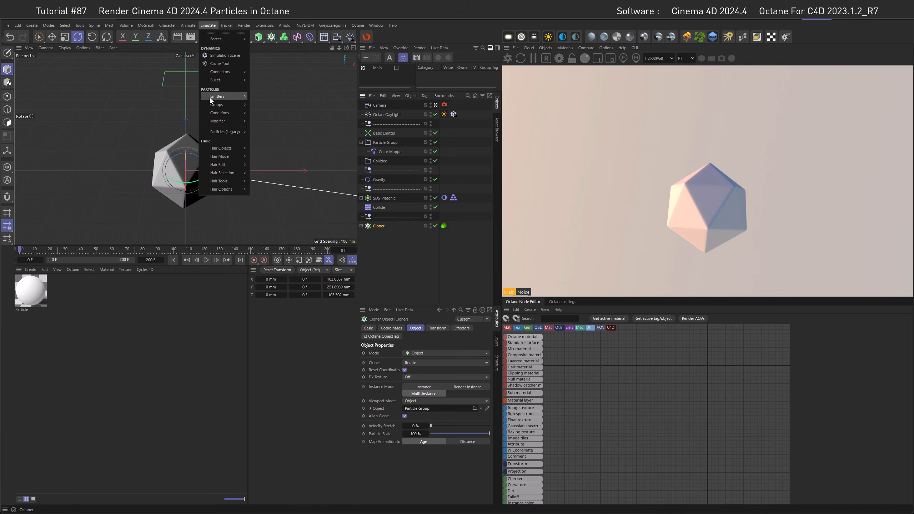
mouse_move(228, 104)
click(268, 117)
drag(388, 105, 383, 172)
Add Particle Group and Collided to the Multi Group's group links.
click(477, 310)
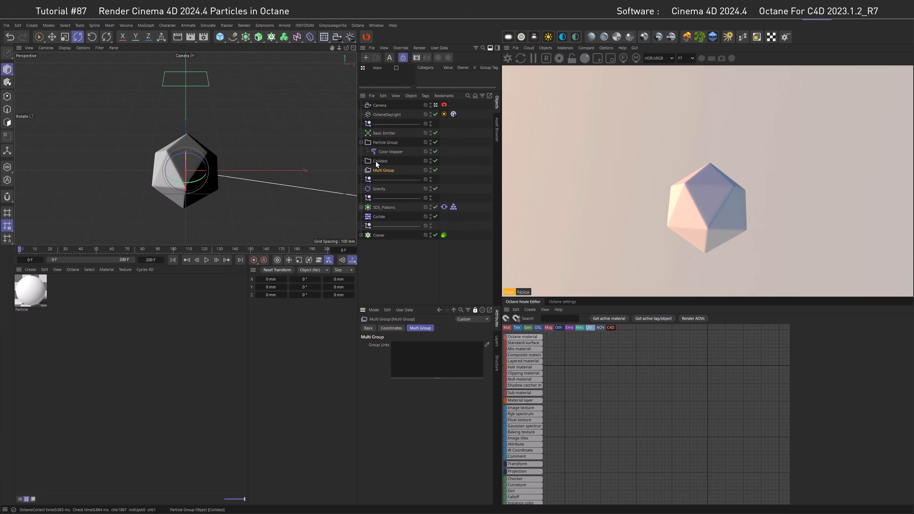
click(378, 143)
shift+click(377, 160)
drag(417, 366, 422, 367)
click(475, 310)
Set the Multi Group as the Cloner's source object and play the simulation to about frame 43.
click(381, 235)
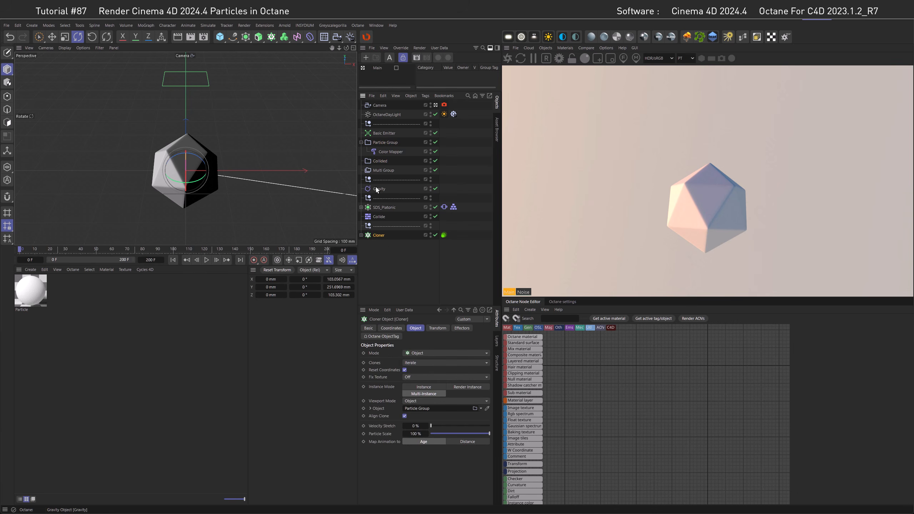
drag(383, 170, 413, 407)
click(207, 260)
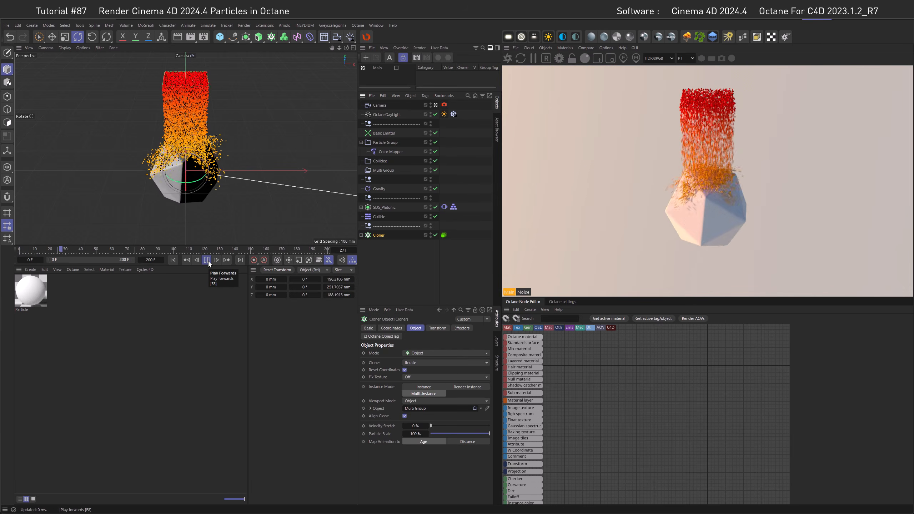
click(208, 262)
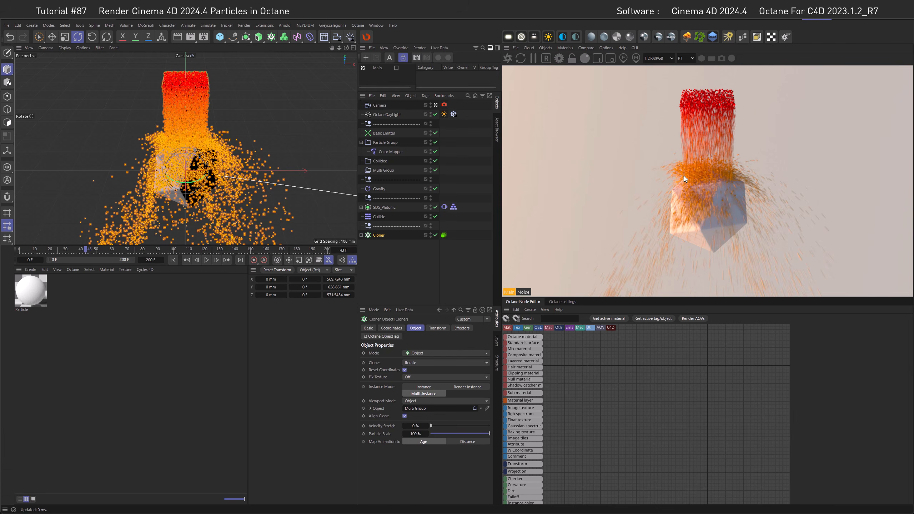
Copy the Color Mapper from Particle Group into Collided and load the blue-to-pale-yellow gradient preset on the copy.
click(385, 142)
click(390, 152)
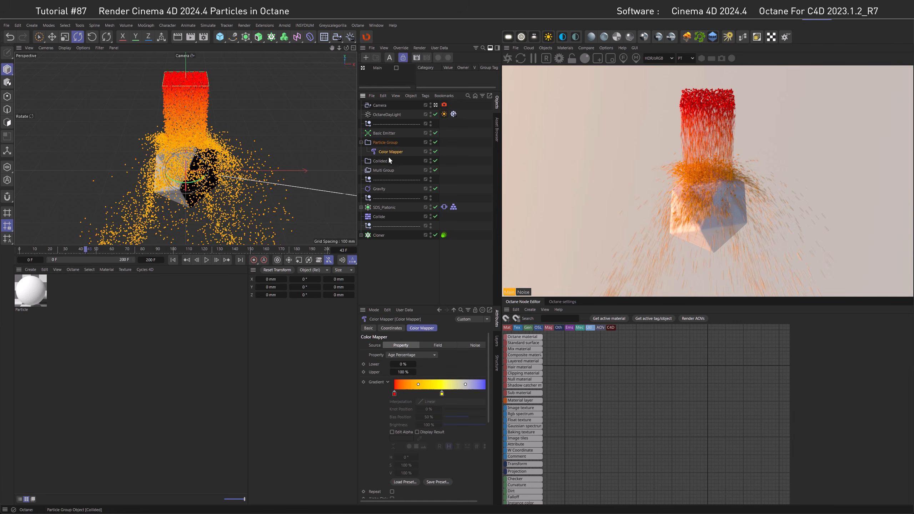
ctrl+drag(386, 162, 387, 163)
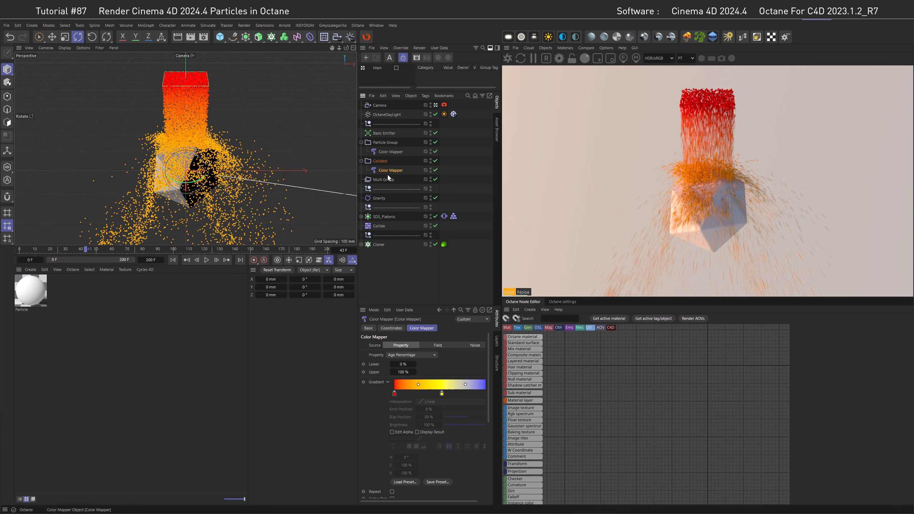
click(405, 482)
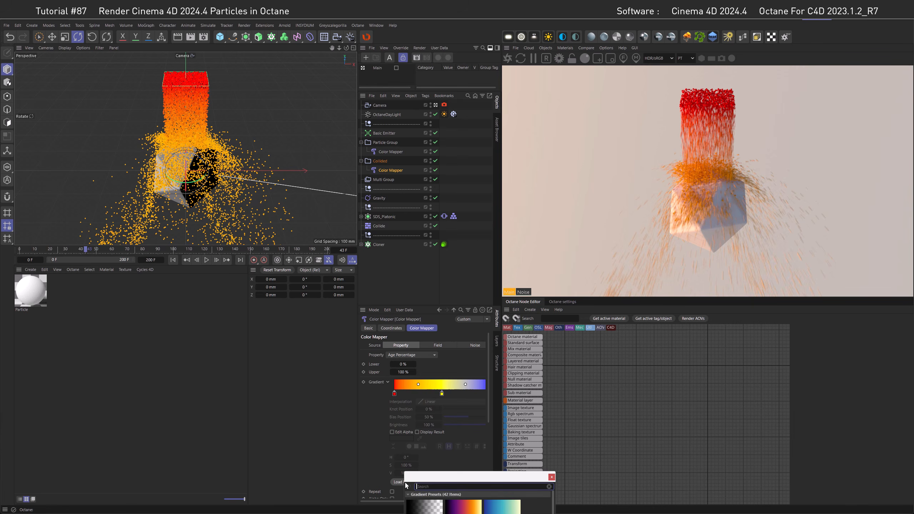
click(506, 509)
Replay the simulation from the start to about frame 39 to check the collided particles' colours in the render.
click(175, 259)
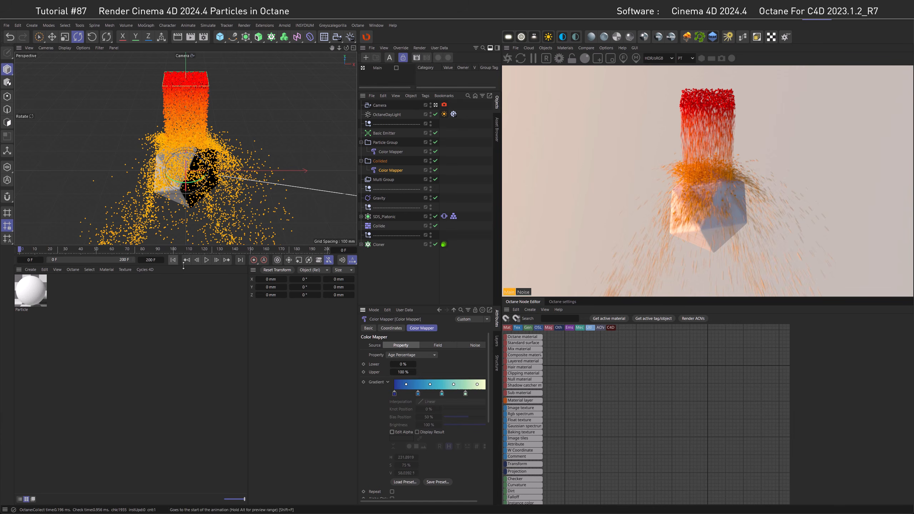
click(208, 262)
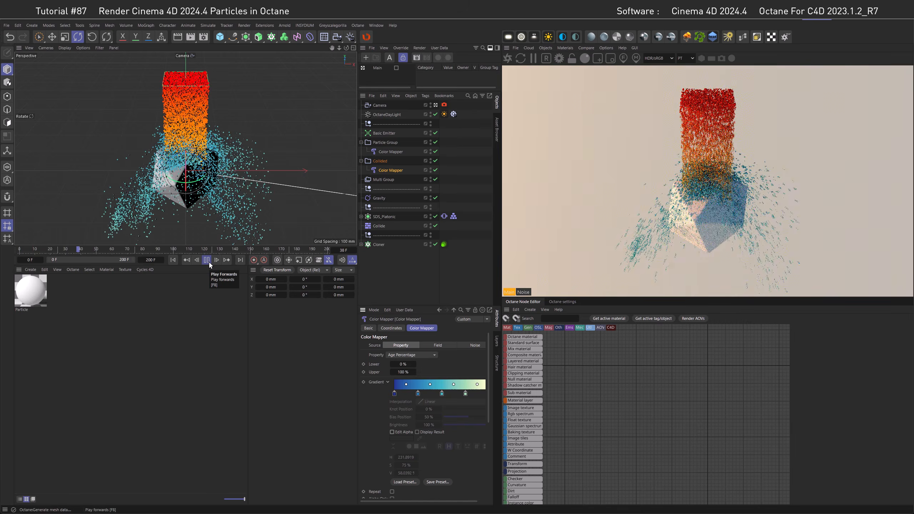
click(207, 260)
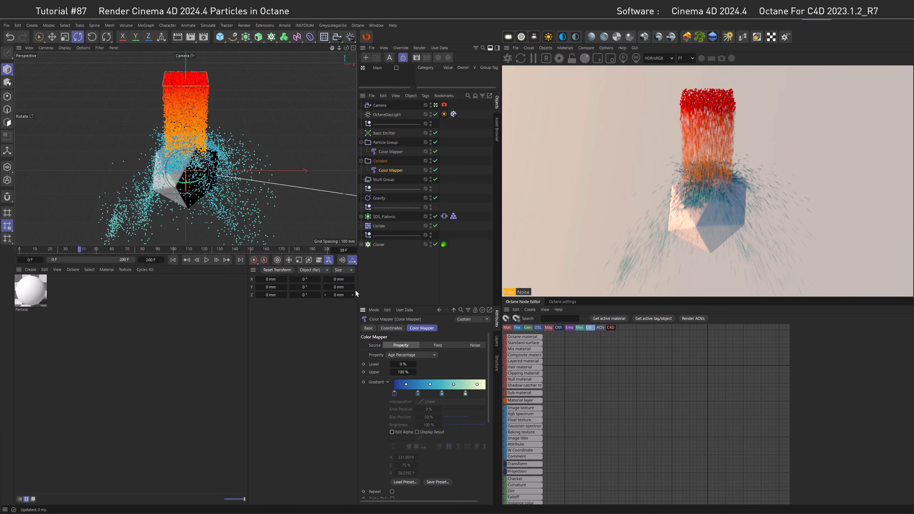
Delete the Multi Group and set Particle Group as the Cloner's source object.
click(383, 179)
key(Delete)
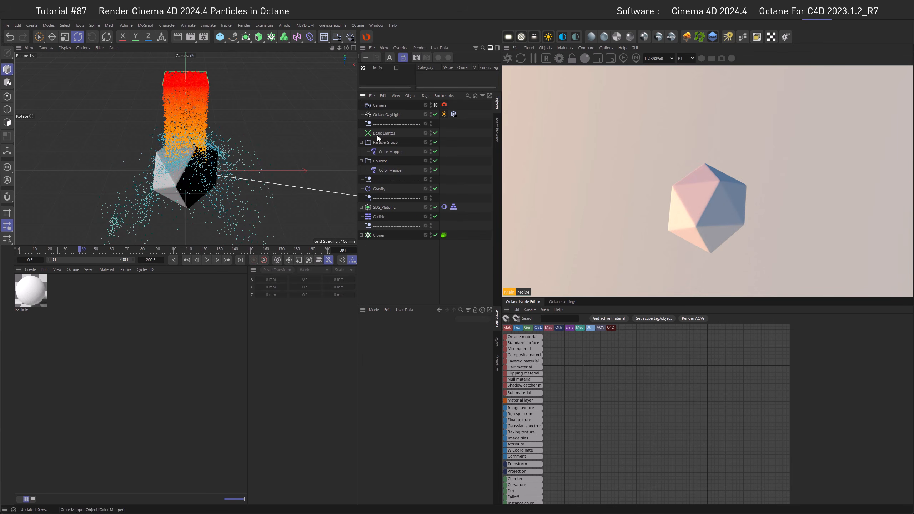
click(376, 235)
drag(382, 144, 413, 409)
Duplicate the Cloner, name the copy Collider, and set the Collided group as its source object.
click(382, 245)
click(378, 236)
ctrl+drag(378, 236, 377, 250)
double_click(379, 245)
text(Collider)
key(Return)
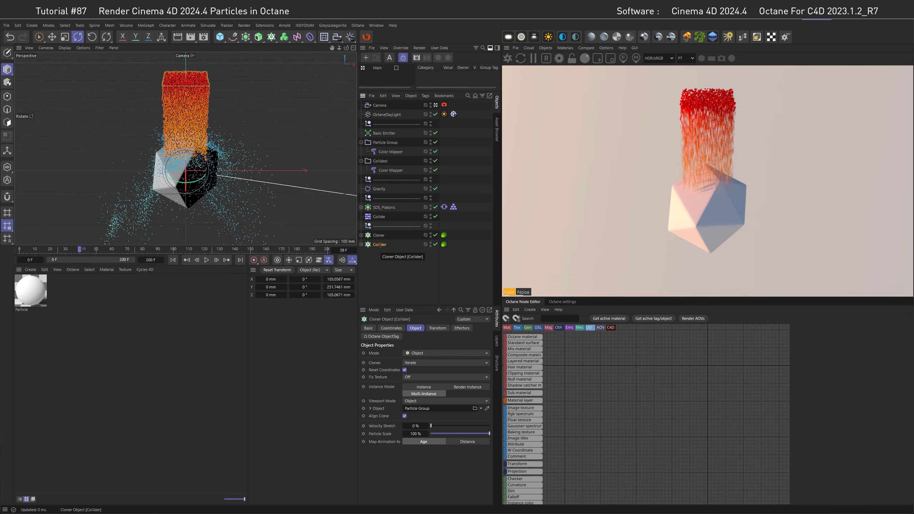
drag(382, 162, 386, 168)
drag(419, 401, 419, 409)
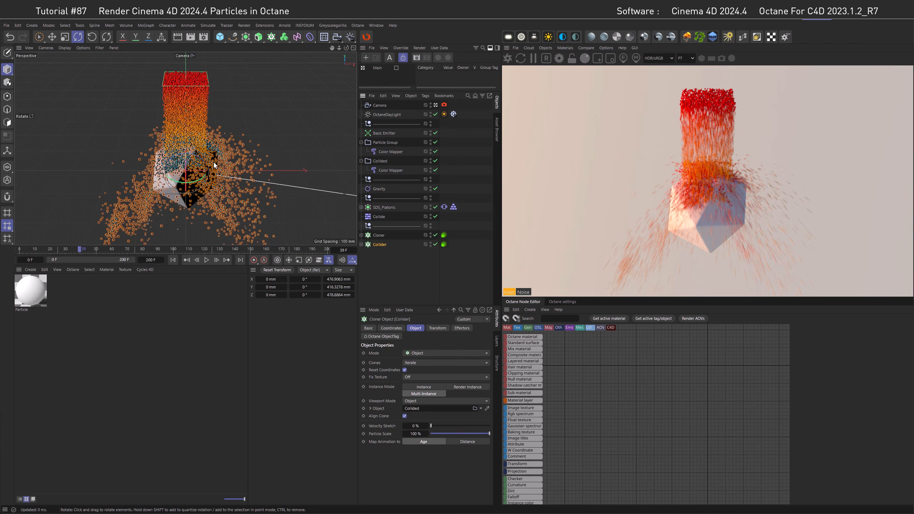
Duplicate the Particle material, name the copy Collider, and apply it to the sphere inside the Collider cloner.
click(24, 298)
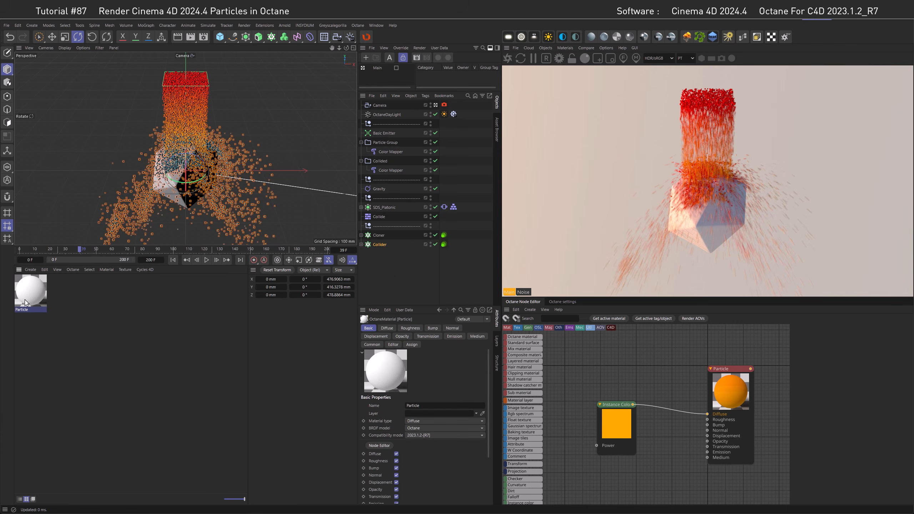
ctrl+drag(43, 300, 49, 301)
double_click(60, 310)
text(Collider)
key(Return)
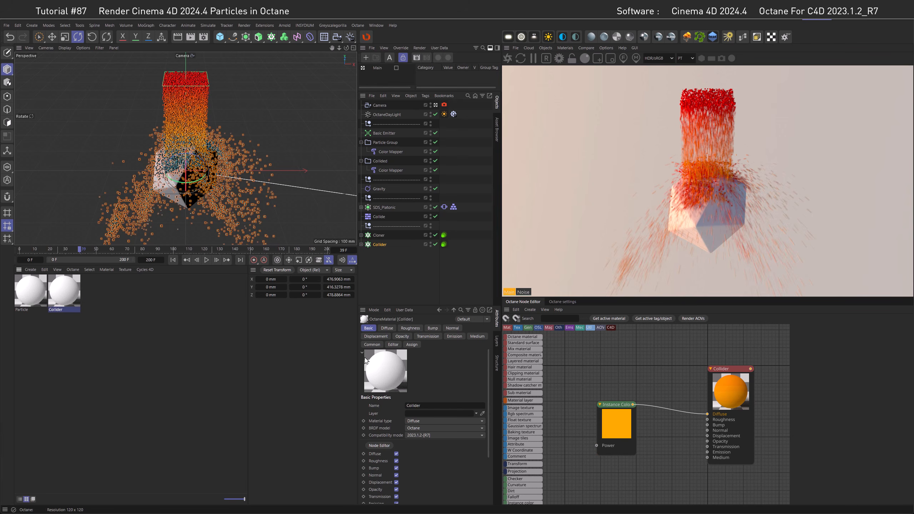
click(361, 245)
drag(73, 295, 453, 253)
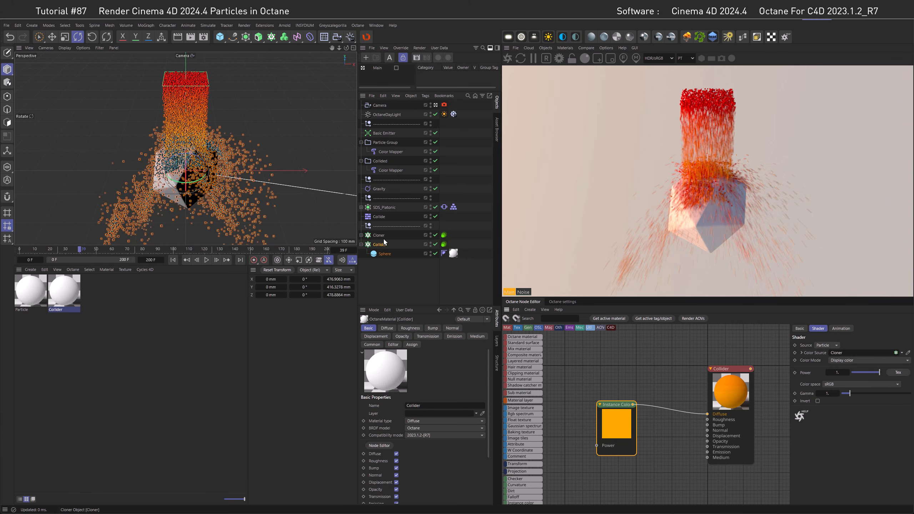
Set the Collider cloner as the colour source of the Collider material's Instance Color node and play to about frame 54.
drag(376, 244, 842, 354)
click(206, 260)
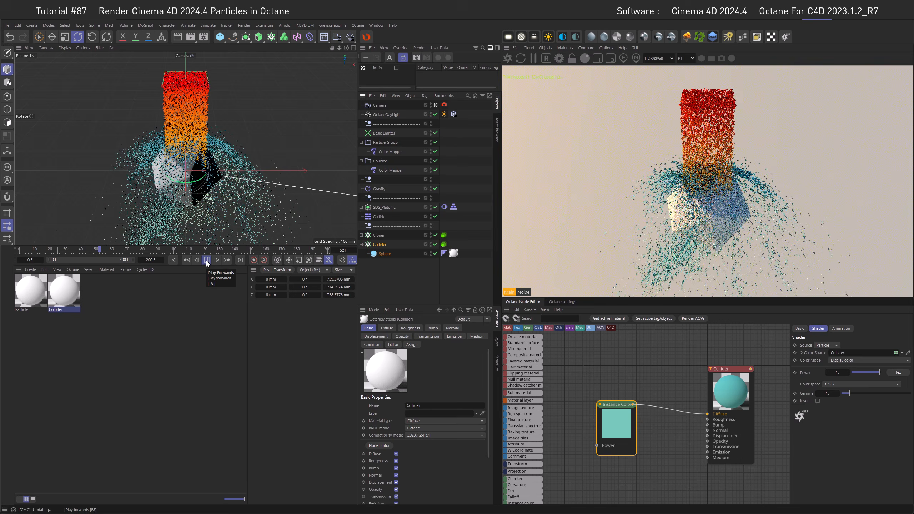
click(206, 260)
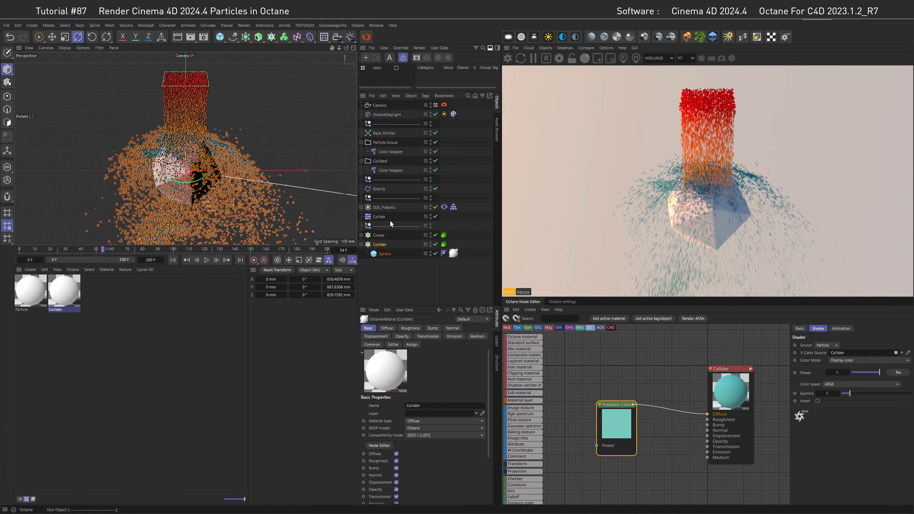
Set Viewport Mode to Off for both the Cloner and Collider cloners and replay the simulation from the start.
drag(396, 245, 378, 235)
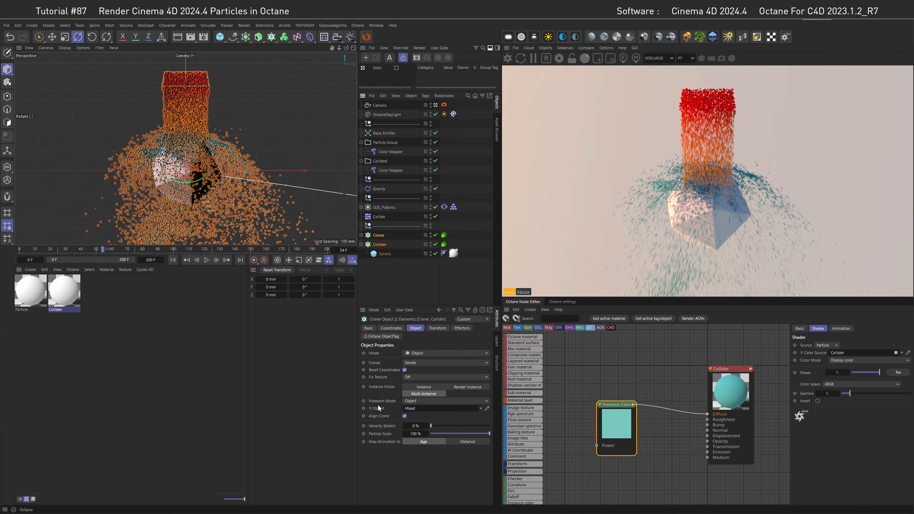
click(411, 401)
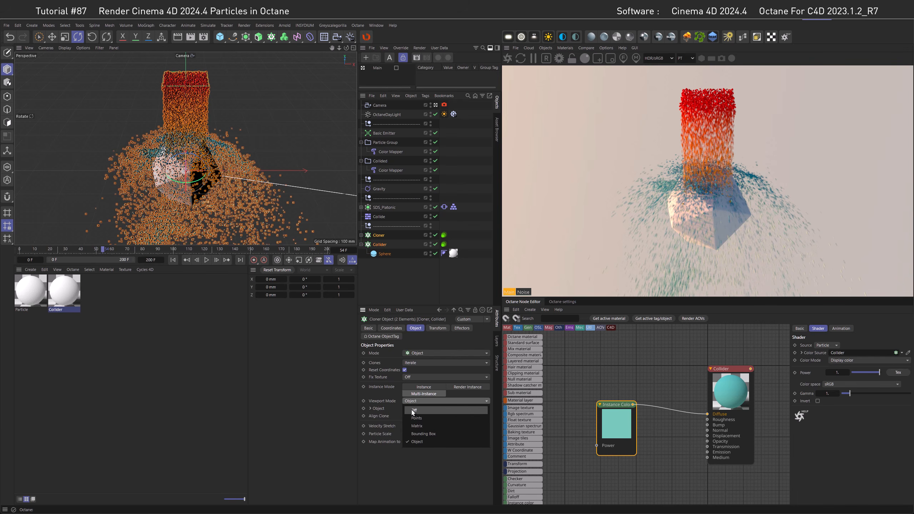
click(413, 411)
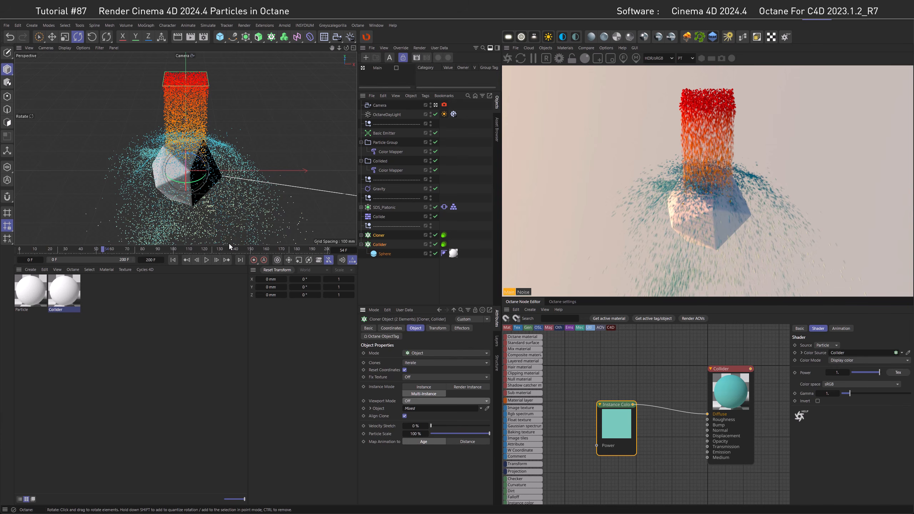
click(173, 260)
click(207, 260)
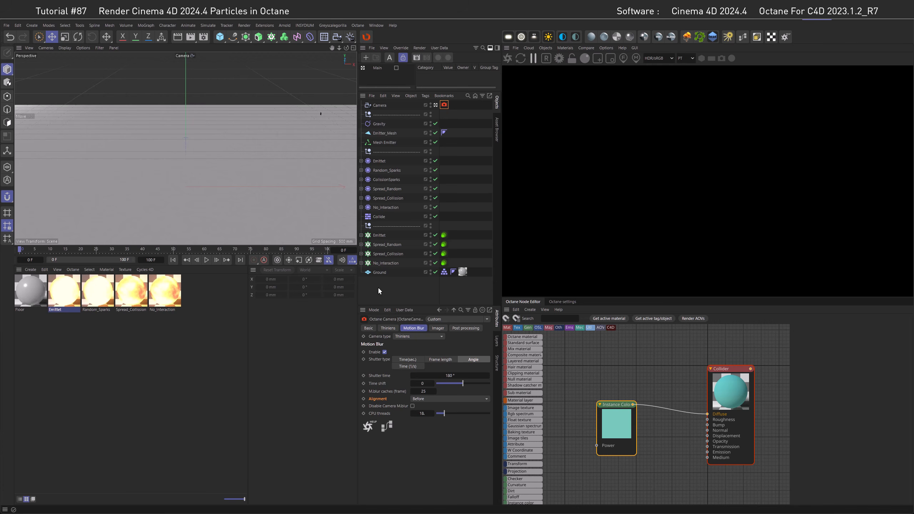
Play the sparks scene to about frame 53, then play its rendered Sparks_Setup_02_B_Main sequence in the Picture Viewer.
click(207, 260)
click(207, 259)
click(376, 25)
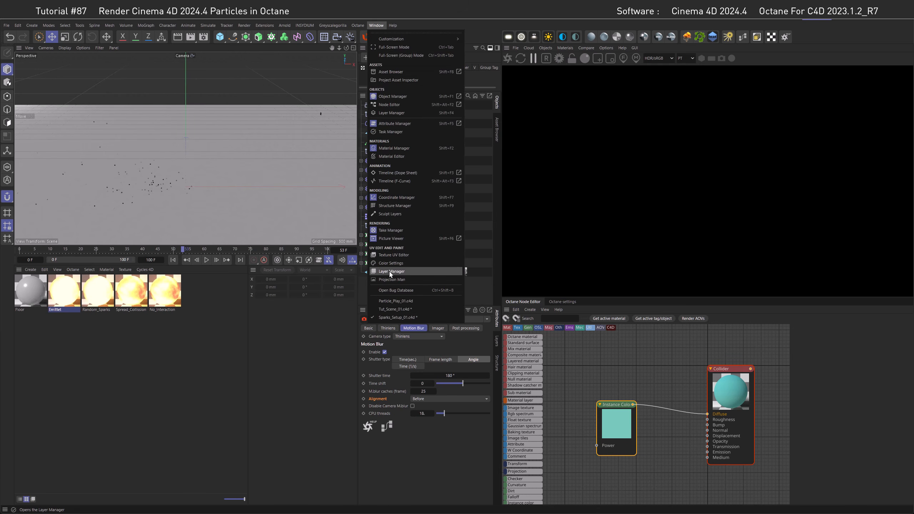
click(392, 238)
click(867, 501)
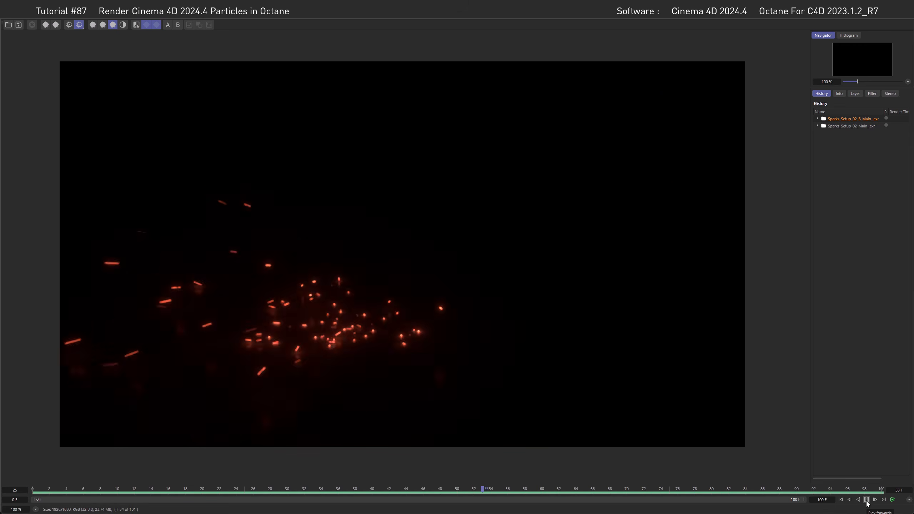
click(866, 499)
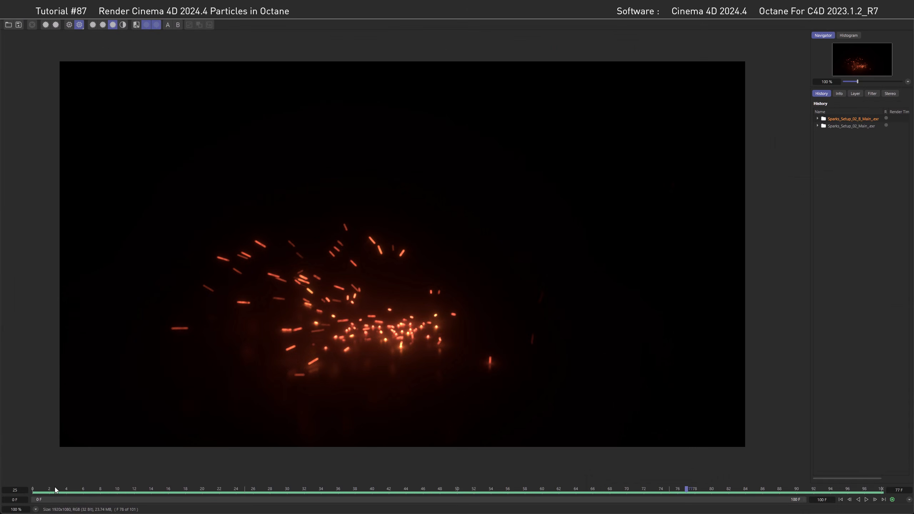
Scrub the Sparks_Setup_02_B_Main render through frames 6, 15 and 16 to examine the motion blur on the sparks.
drag(43, 492, 86, 491)
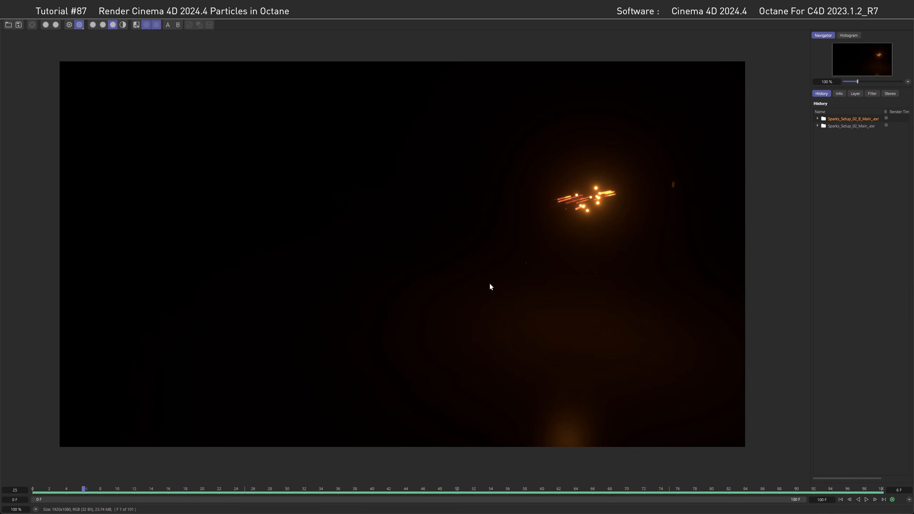
drag(83, 490, 159, 486)
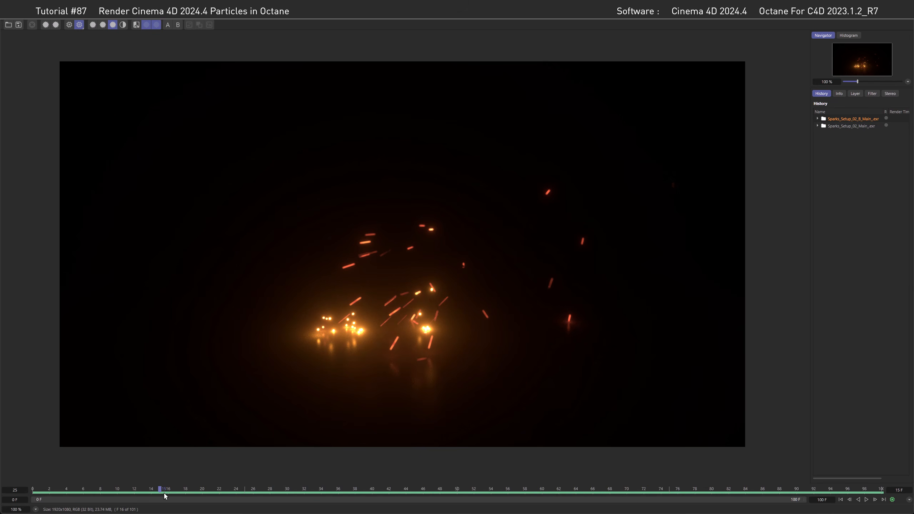
mouse_move(160, 490)
mouse_down()
mouse_move(188, 490)
mouse_move(168, 489)
mouse_up()
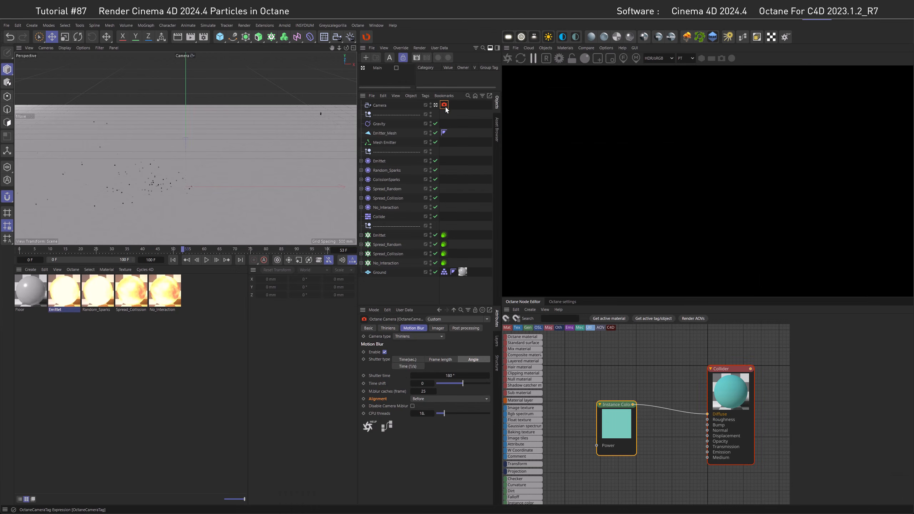
Review the Octane camera's motion blur Alignment options and examine frame 6 of the Sparks_Setup_02_Main render in the Picture Viewer.
click(425, 398)
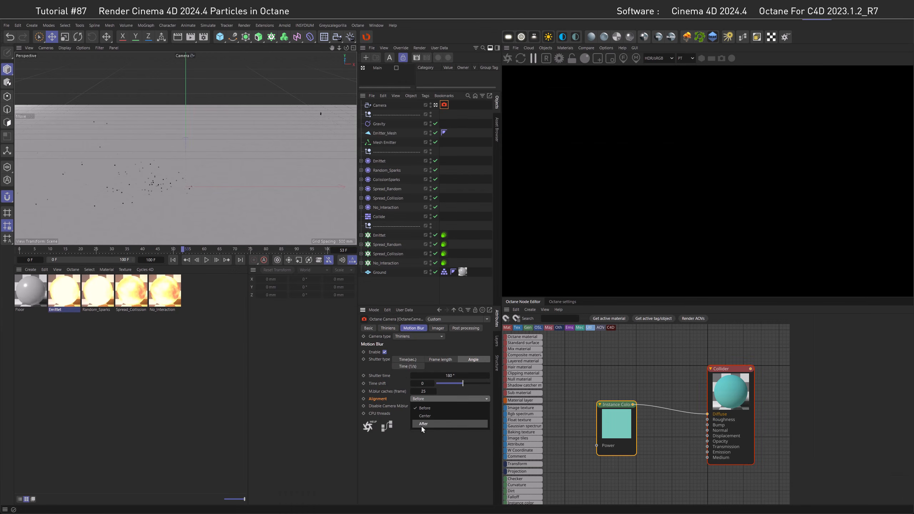
click(421, 455)
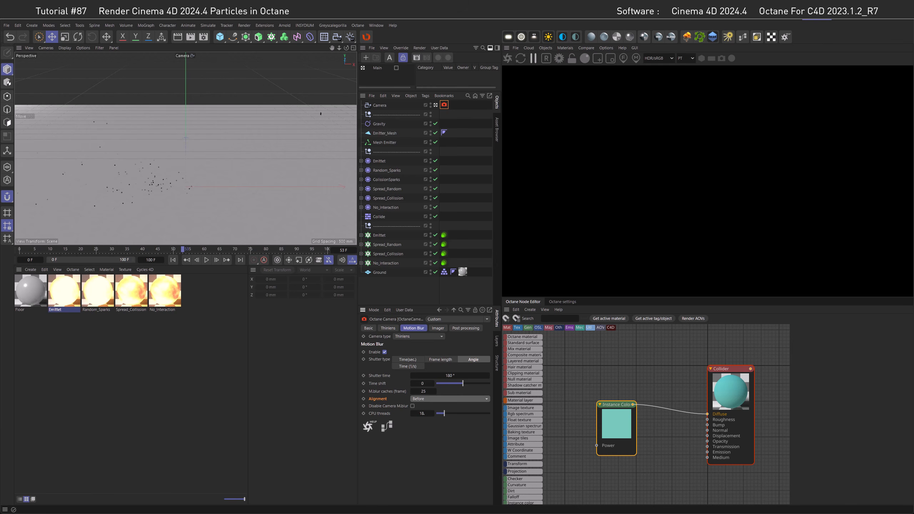
click(458, 513)
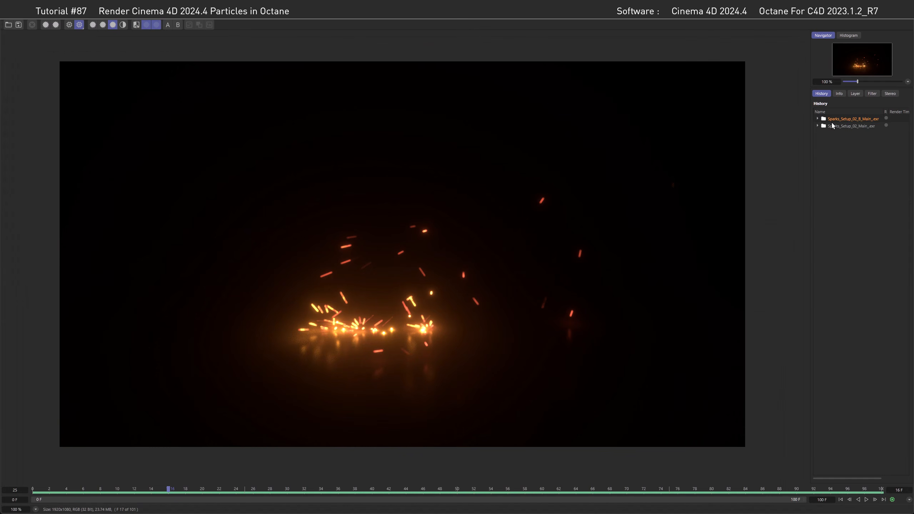
click(831, 125)
drag(41, 489, 83, 499)
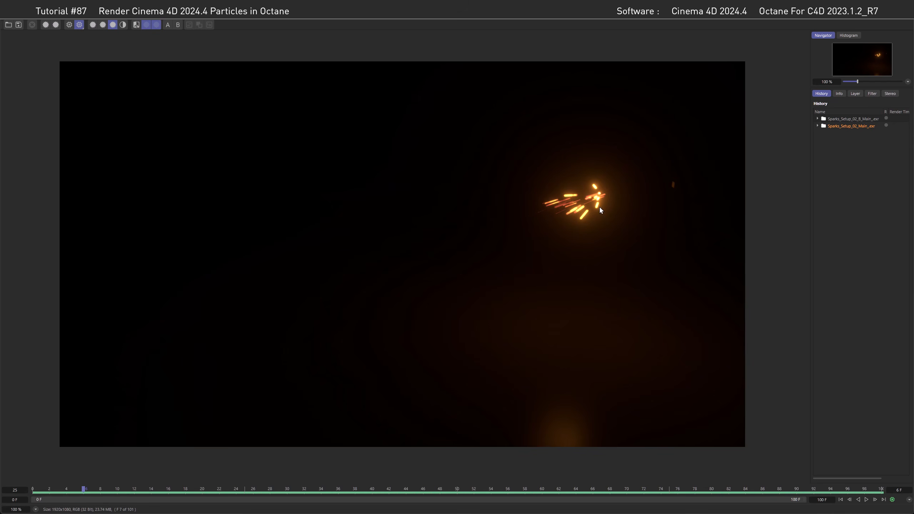
Scrub the Sparks_Setup_02_Main render to frame 15 and back to frame 7, and play the sequence to examine its motion blur.
drag(82, 491, 157, 496)
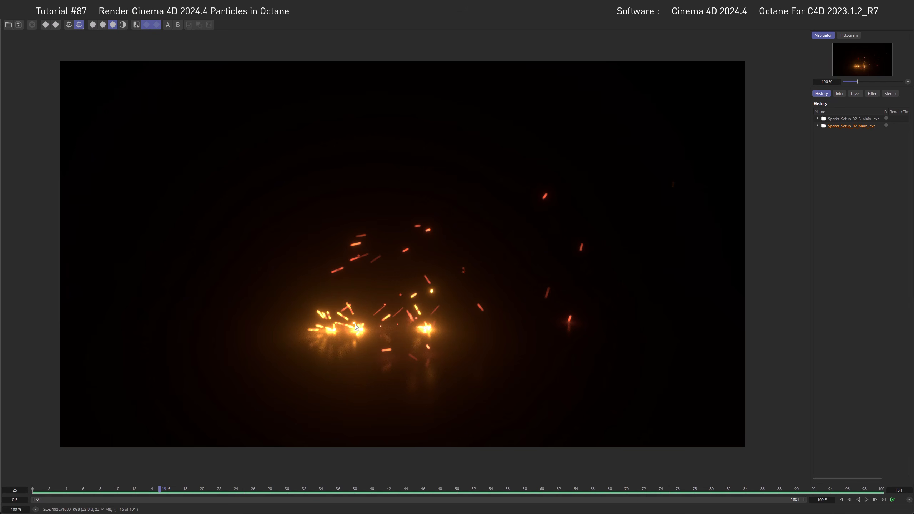
drag(163, 490, 93, 489)
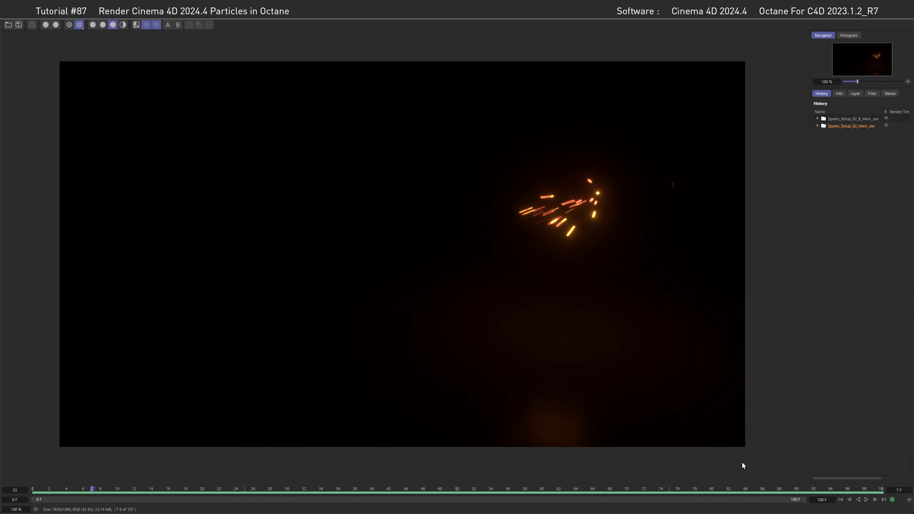
click(866, 499)
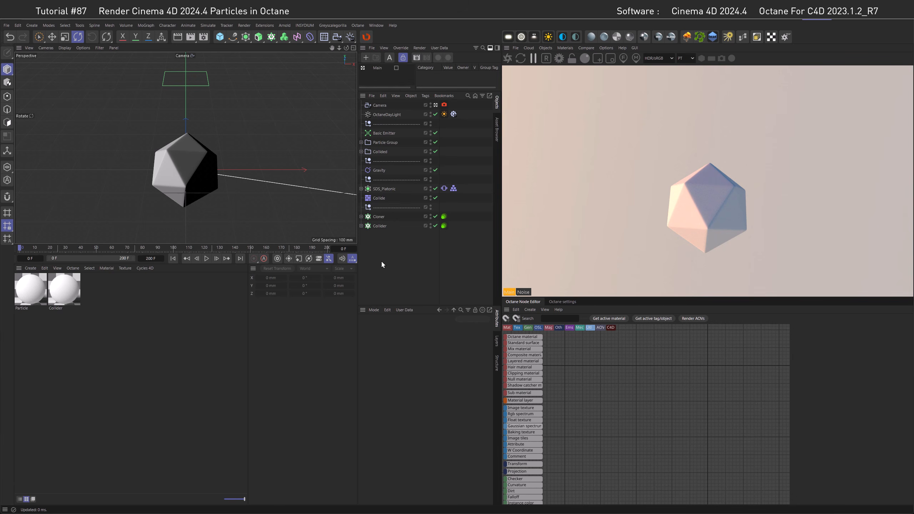
Cache the Particle Group simulation to an Alembic file named Particle_Cache_01.
click(384, 143)
click(421, 372)
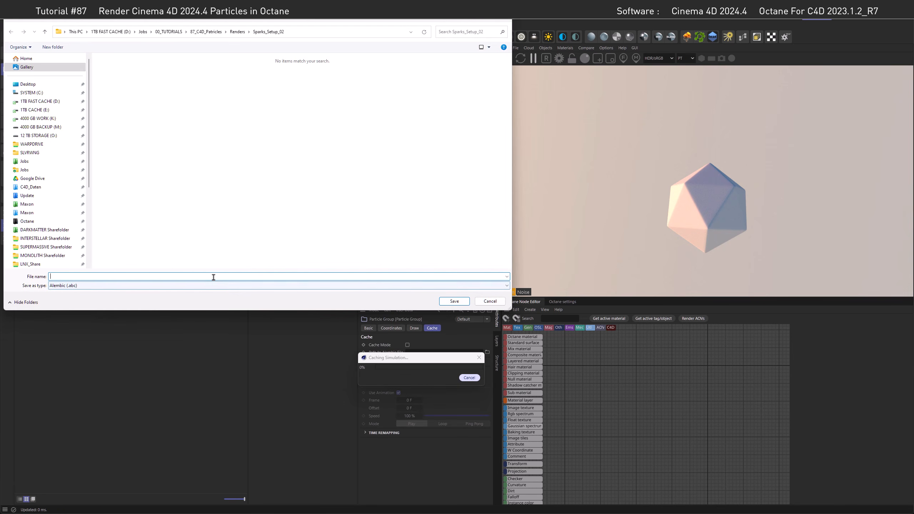
text(Particle_Cache_01)
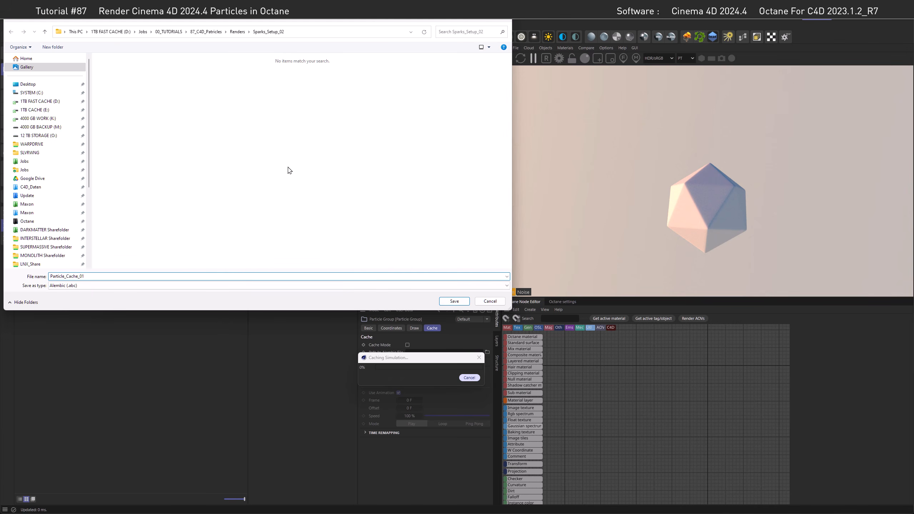
click(450, 304)
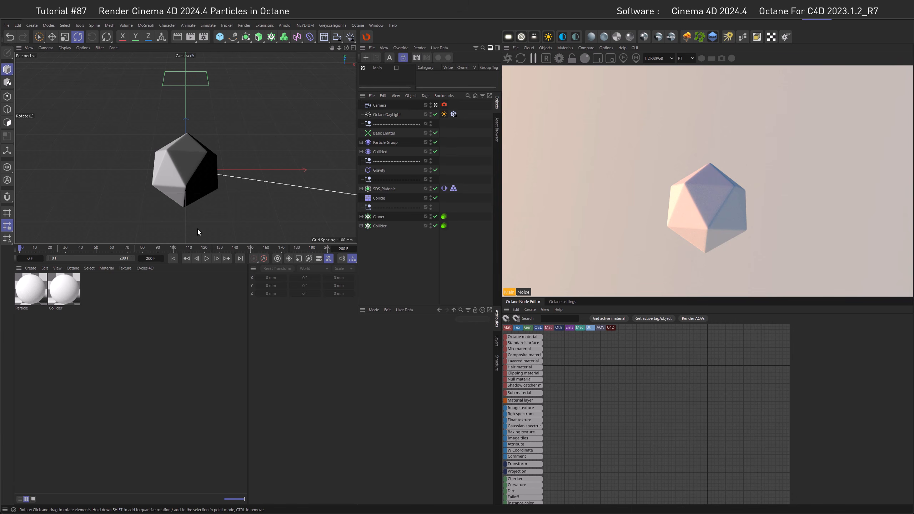
Inspect the cached particles at frame 54 through the default camera and open the project settings to check the scale units.
drag(20, 248, 102, 249)
click(435, 105)
alt+drag(248, 180, 206, 175)
alt+right_drag(207, 176, 87, 196)
alt+drag(86, 195, 214, 187)
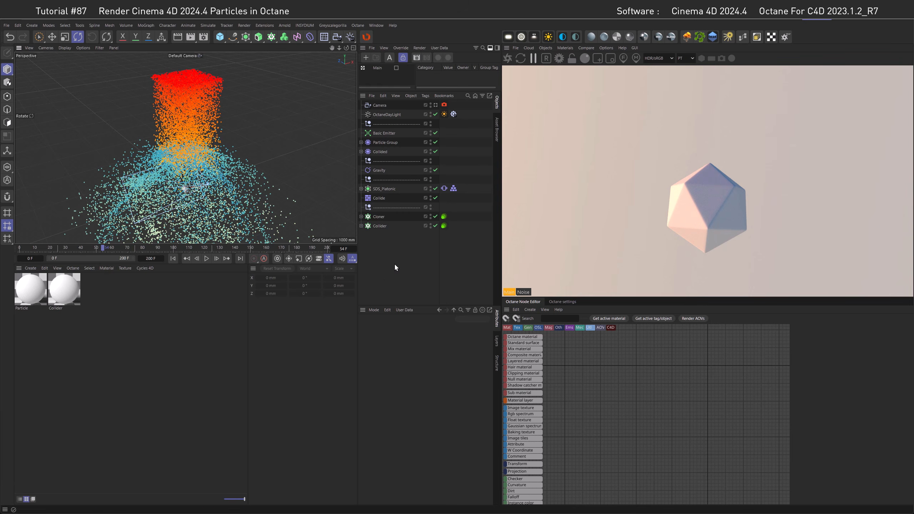
key(ctrl+d)
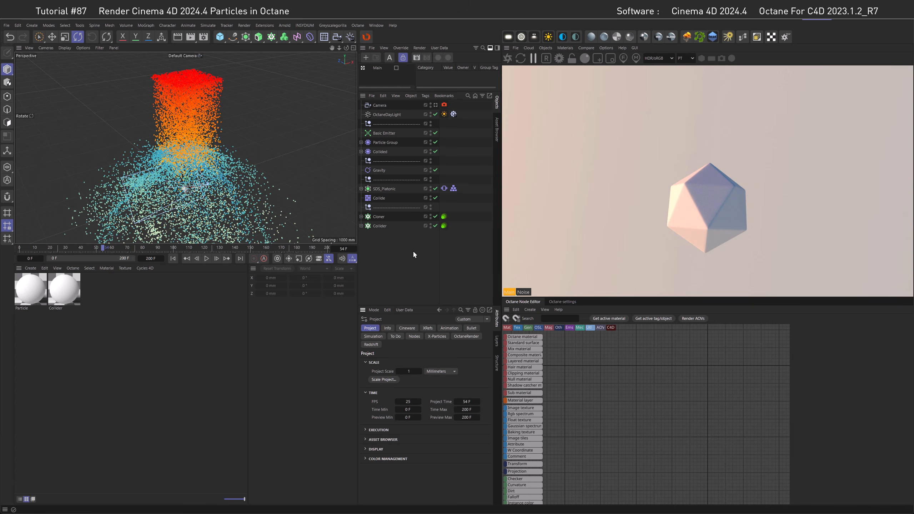
Set the X, Y and Z scale of both the Particle Group and Collided groups to 0.1.
click(381, 153)
ctrl+click(382, 141)
click(388, 328)
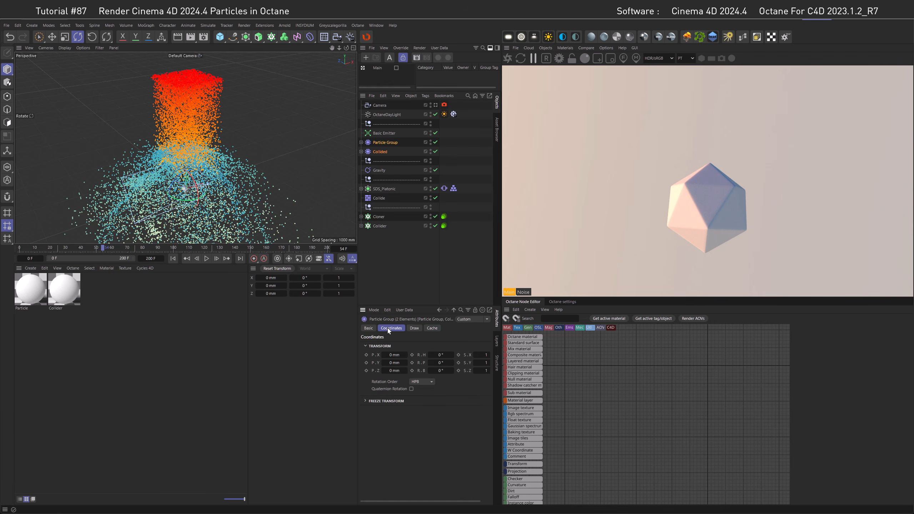
click(475, 356)
text(0.1)
key(Tab)
text(0.1)
key(Tab)
text(0.1)
key(Return)
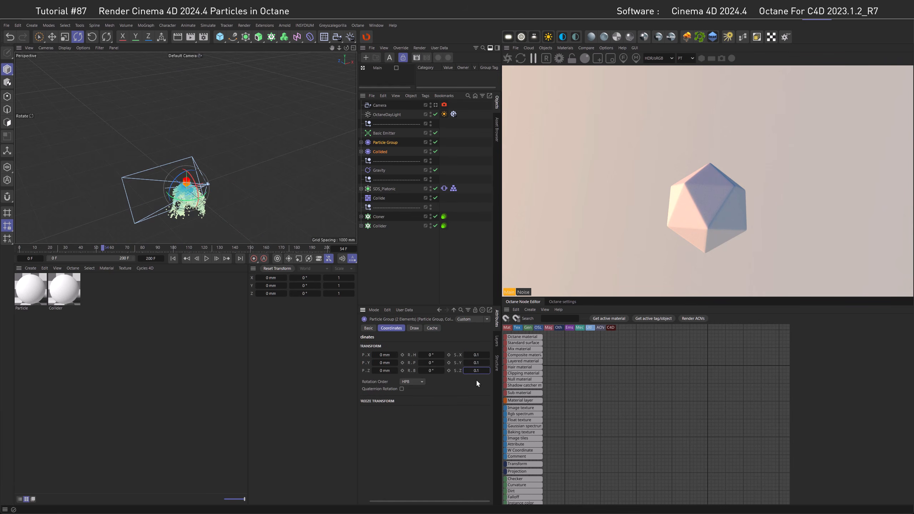
Resume the Octane live render and examine the size of the rescaled particles up close at frame 21.
scroll(277, 170, up, 10)
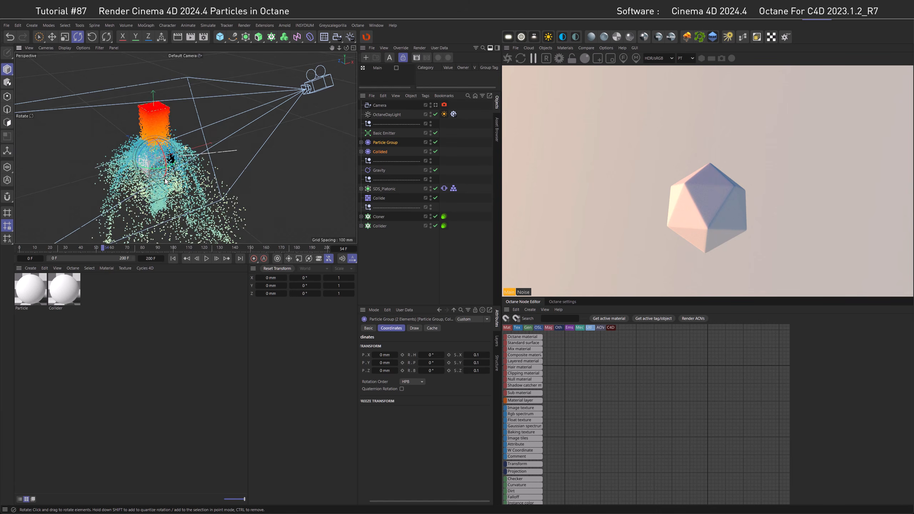
alt+drag(164, 169, 167, 168)
click(532, 57)
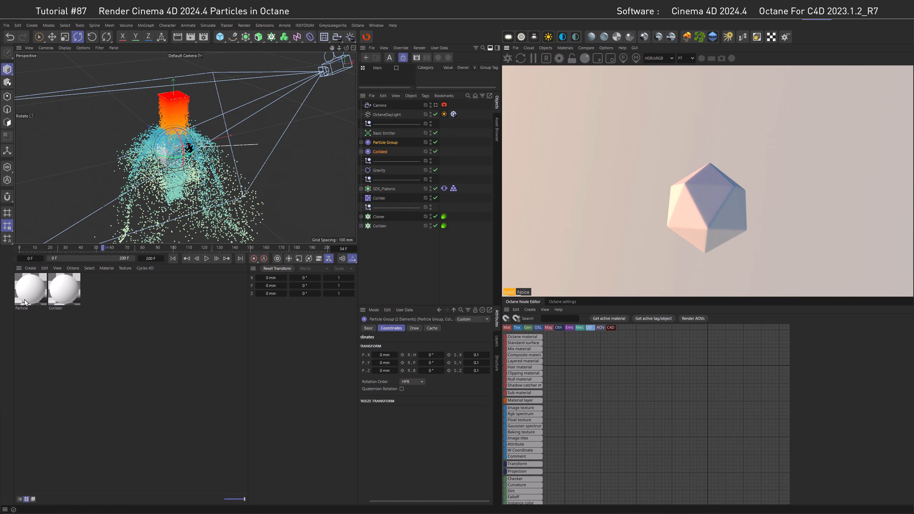
click(36, 249)
drag(50, 250, 51, 251)
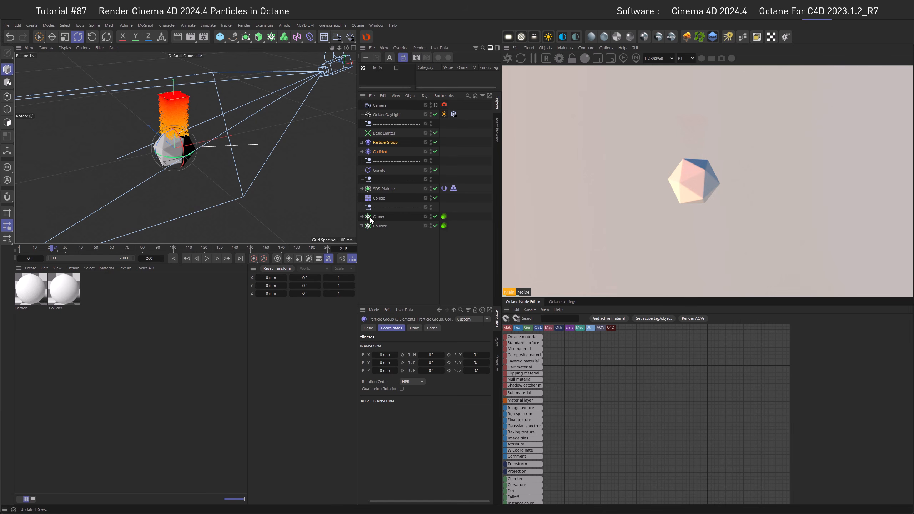
scroll(257, 92, up, 5)
scroll(284, 85, up, 5)
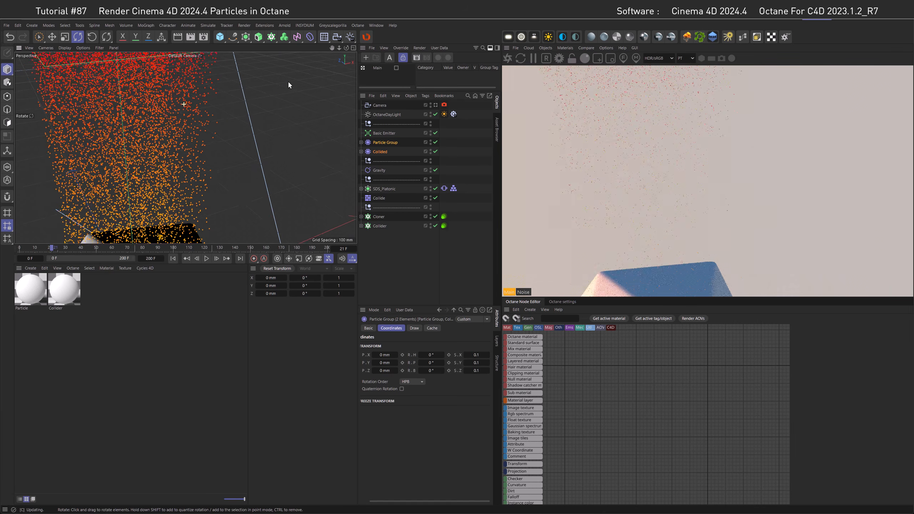
scroll(120, 204, up, 2)
scroll(120, 203, up, 2)
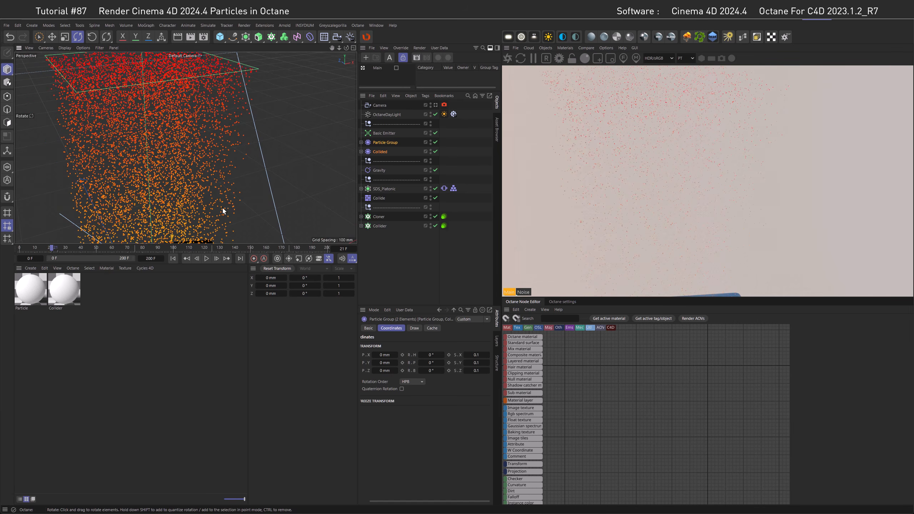
Set the radius of the spheres inside the Cloner and Collider cloners to 10 mm.
click(363, 226)
click(361, 226)
click(361, 217)
click(384, 226)
ctrl+click(384, 244)
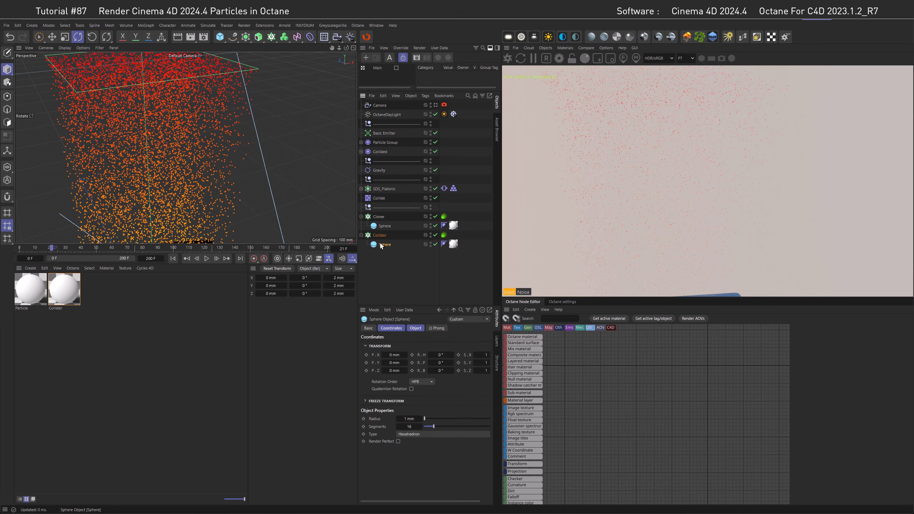
click(409, 419)
text(10)
key(Return)
Scrub to frame 48, return to the scene camera and advance to frame 51 to check the rendered motion blur.
scroll(202, 141, down, 4)
alt+drag(174, 171, 176, 238)
drag(70, 248, 93, 248)
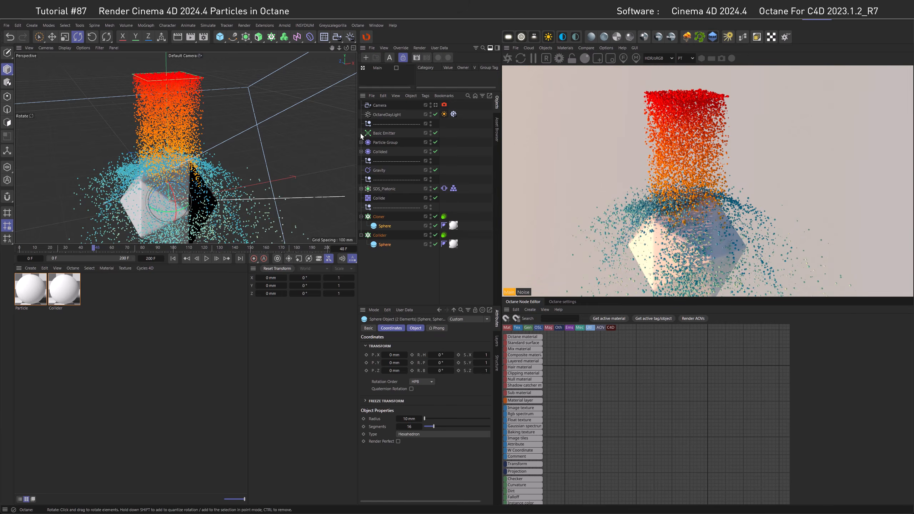
click(436, 105)
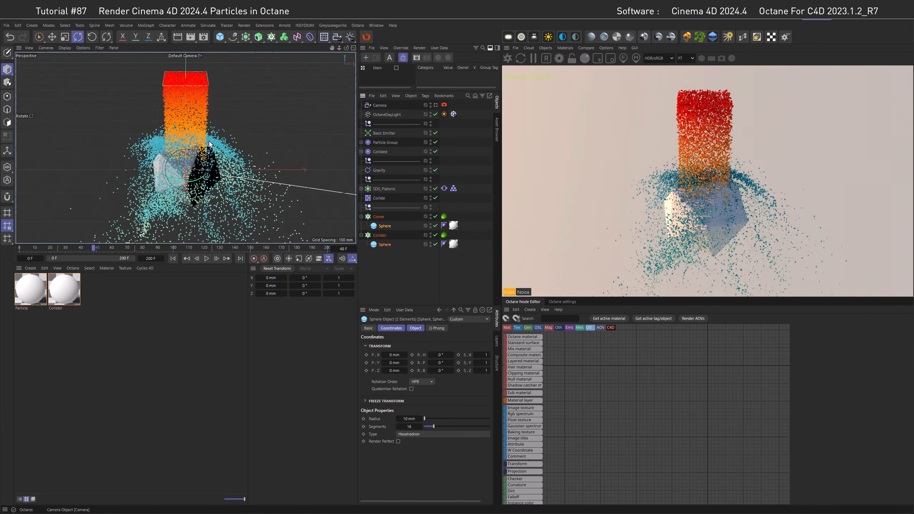
click(216, 259)
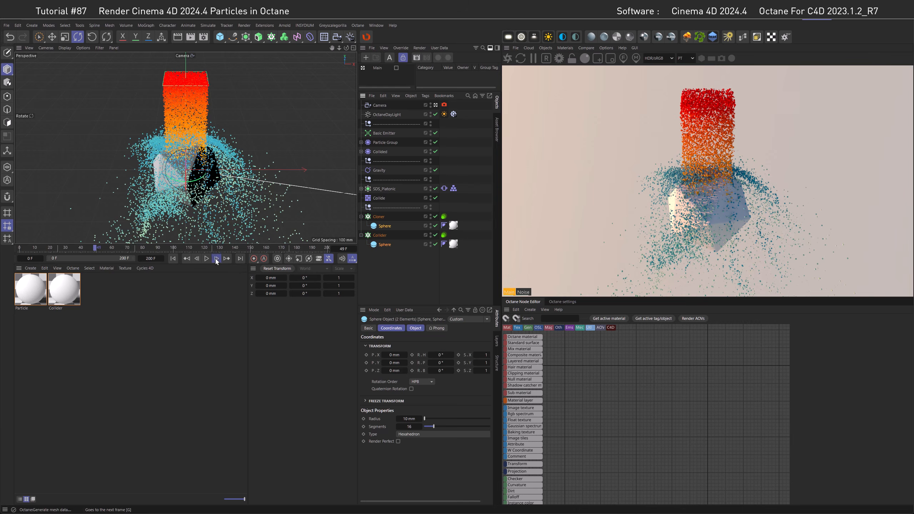
click(215, 258)
click(216, 258)
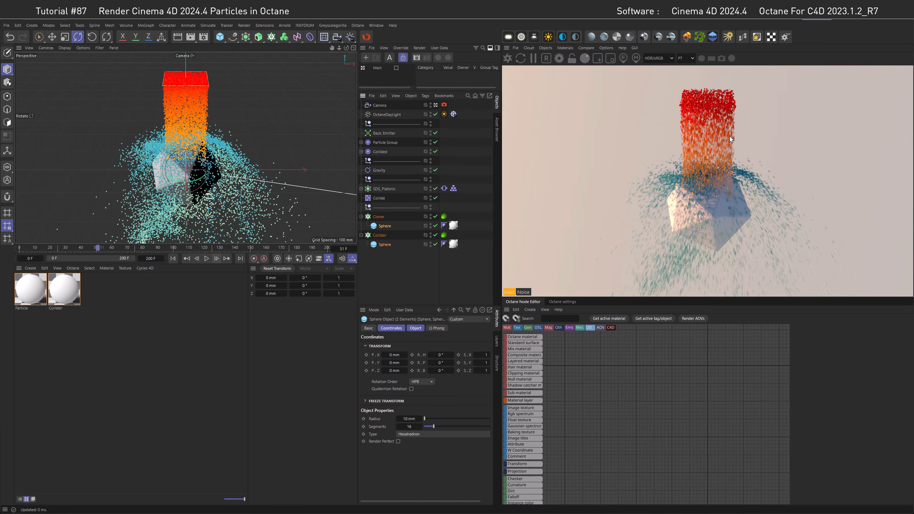